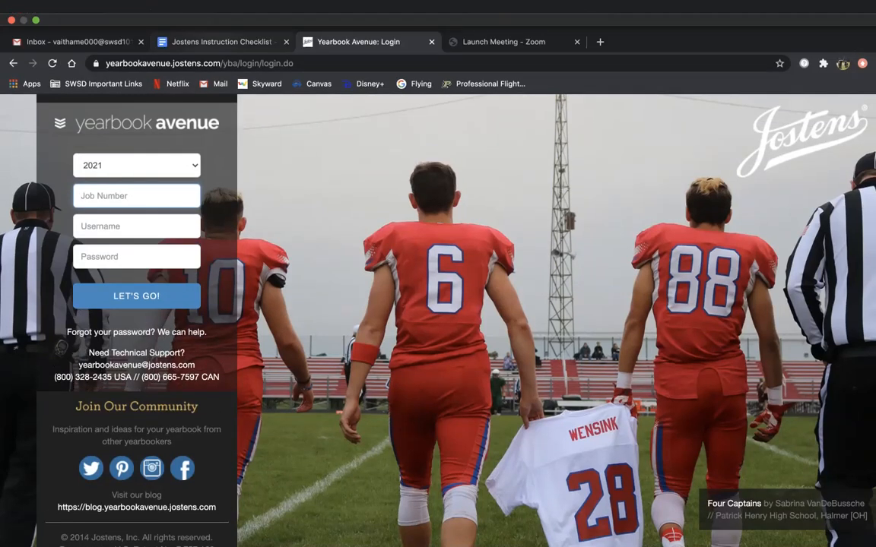
# Step: Keep 2021 as the yearbook year and enter the yearbook job number
pyautogui.click(221, 42)
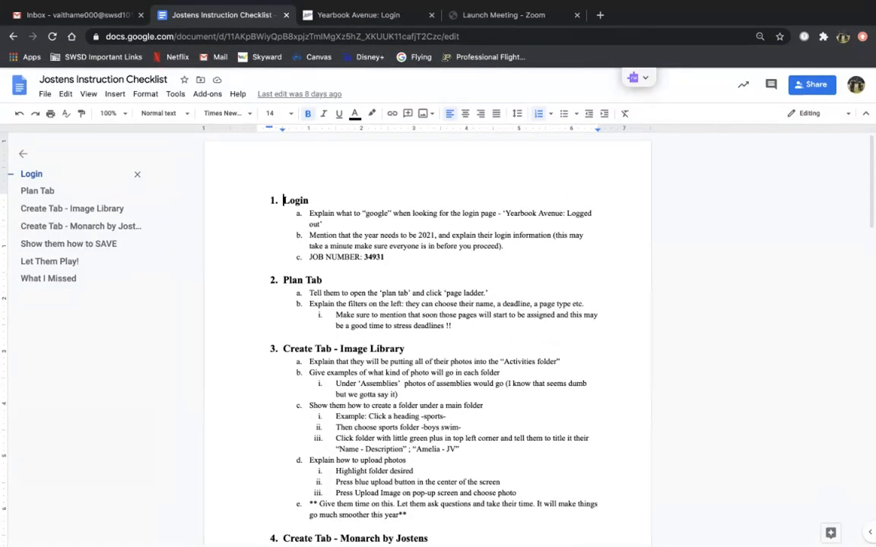
pyautogui.click(359, 15)
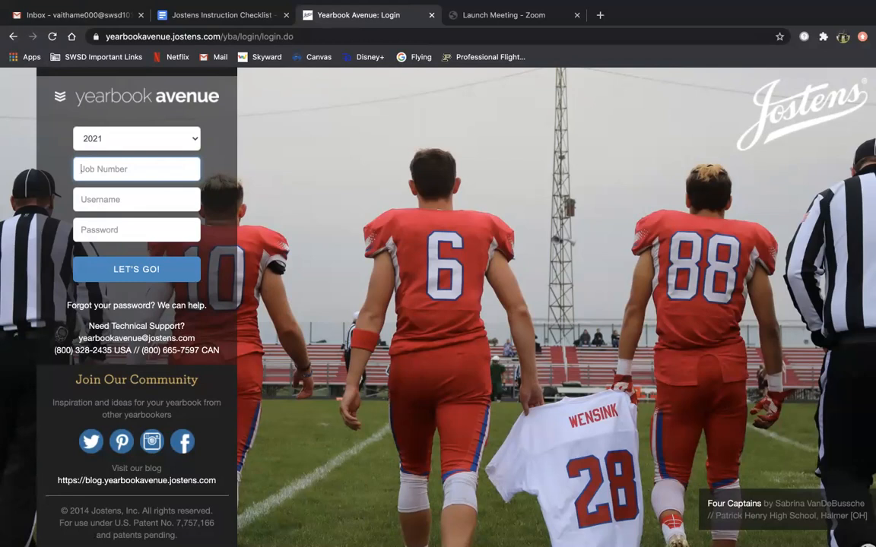
pyautogui.click(137, 138)
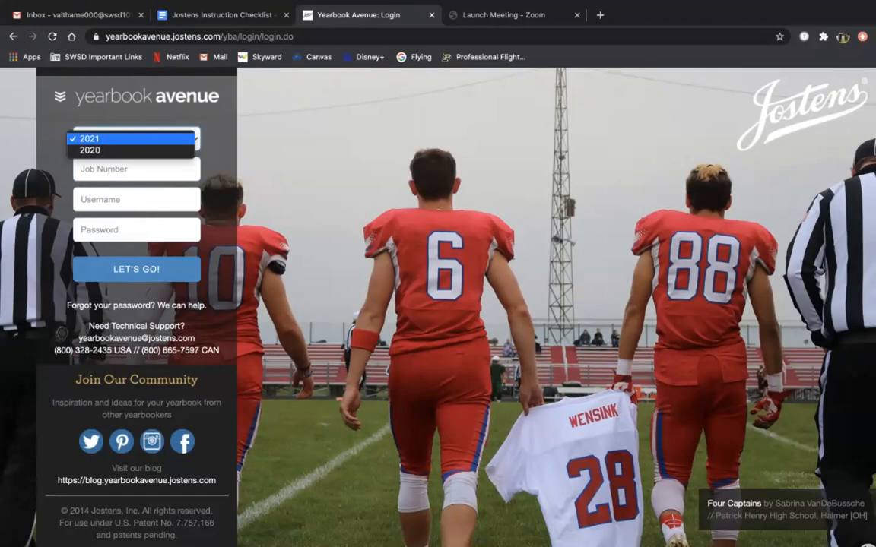
pyautogui.click(131, 139)
pyautogui.click(137, 170)
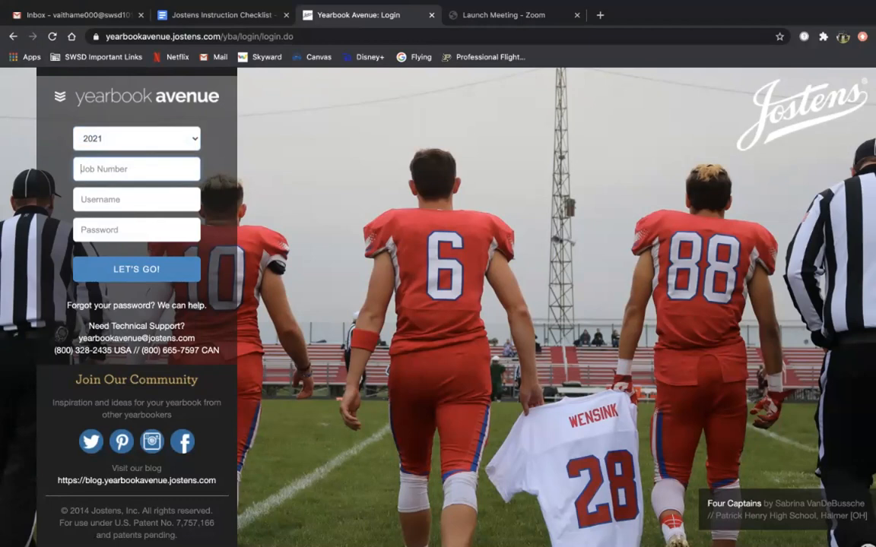
pyautogui.write('34931')
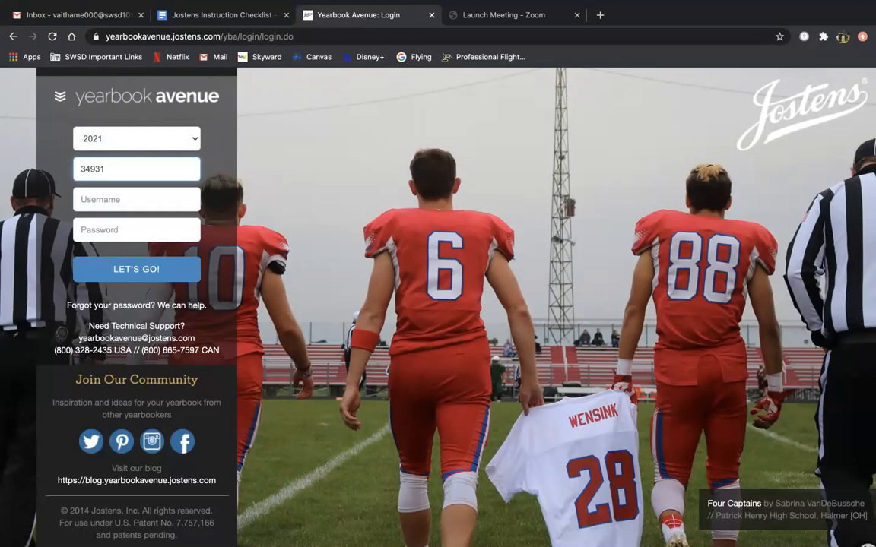
pyautogui.hotkey('shift', 'Left')
pyautogui.hotkey('shift', 'Left')
pyautogui.hotkey('shift', 'Left')
pyautogui.hotkey('shift', 'Left')
pyautogui.hotkey('shift', 'Left')
pyautogui.press('Right')
# Step: Enter the account username and password and submit the login
pyautogui.press('Tab')
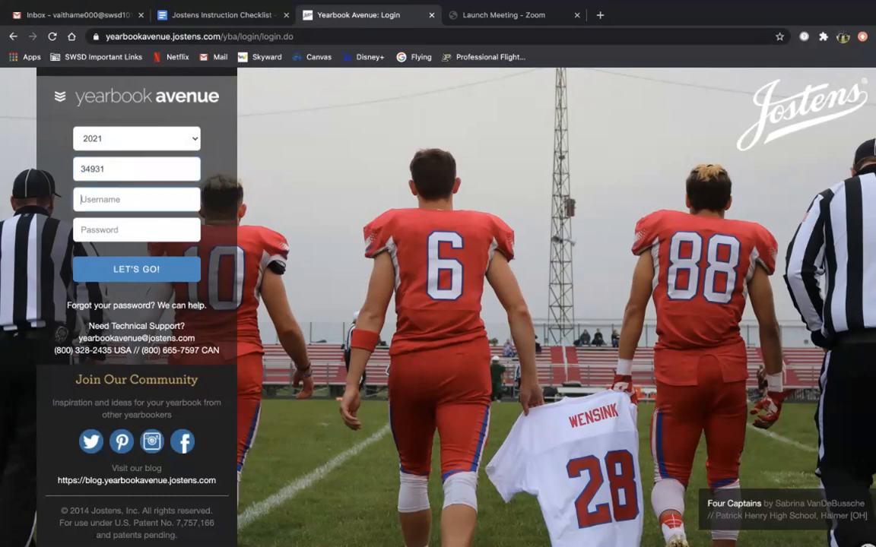
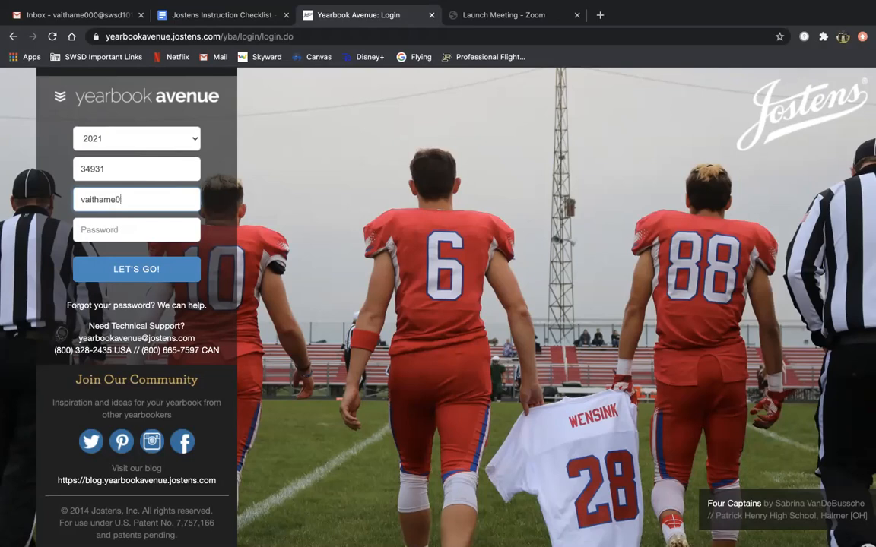
pyautogui.click(82, 229)
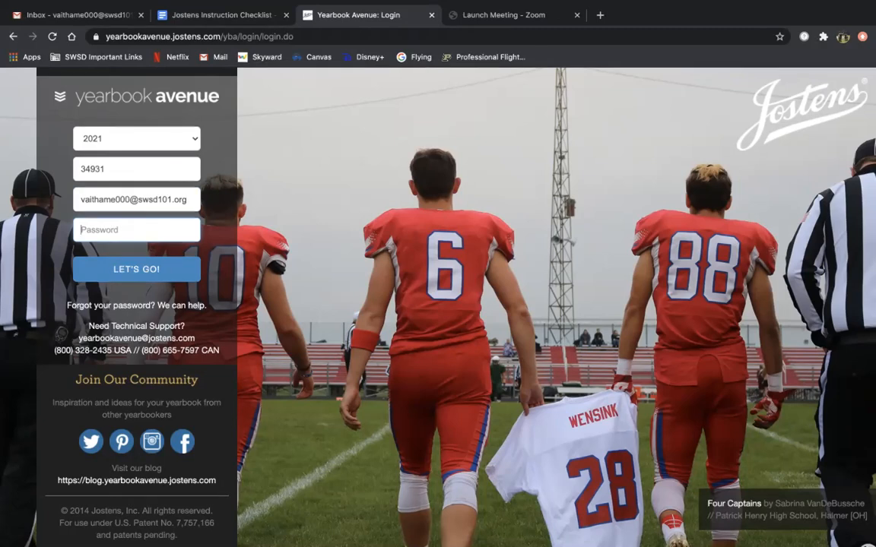
pyautogui.write('••••••••')
pyautogui.press('Tab')
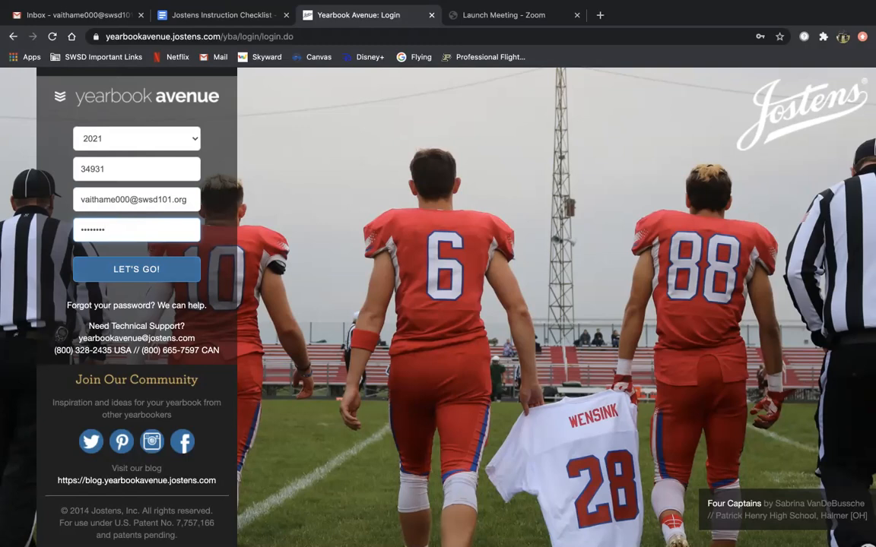
pyautogui.press('Return')
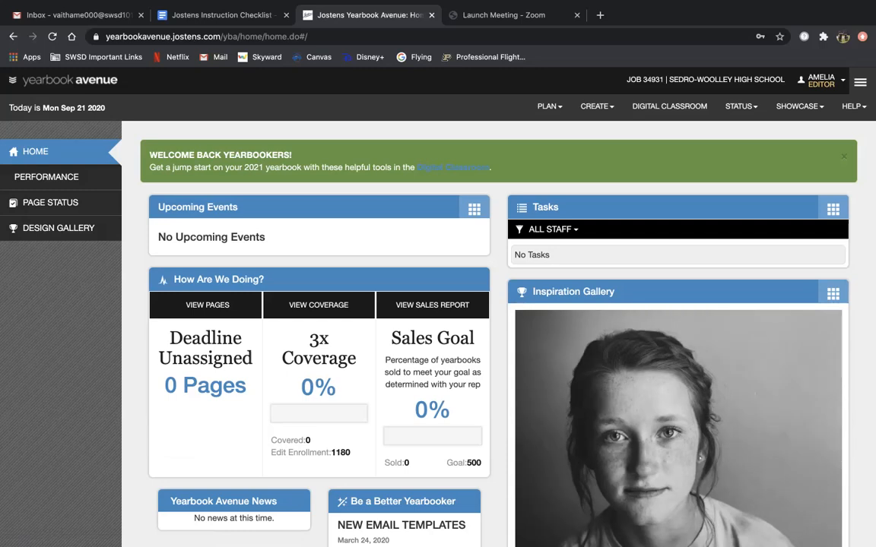
# Step: Review the home dashboard stats, then open the PLAN menu
pyautogui.scroll(-2, 487, 334)
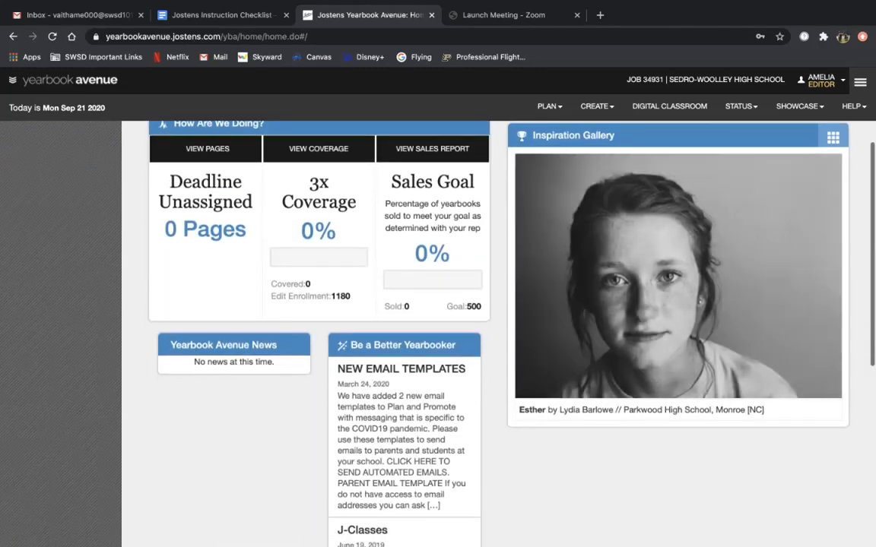
pyautogui.scroll(2, 486, 334)
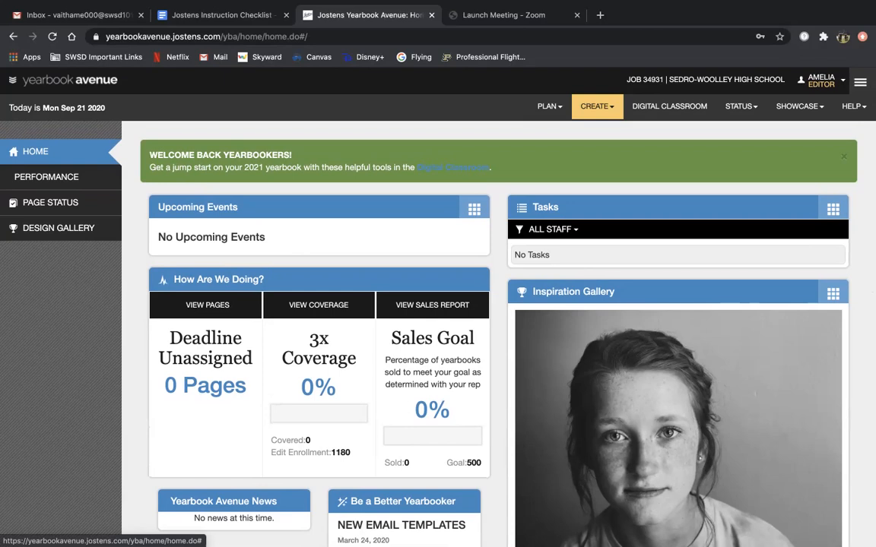
pyautogui.click(547, 106)
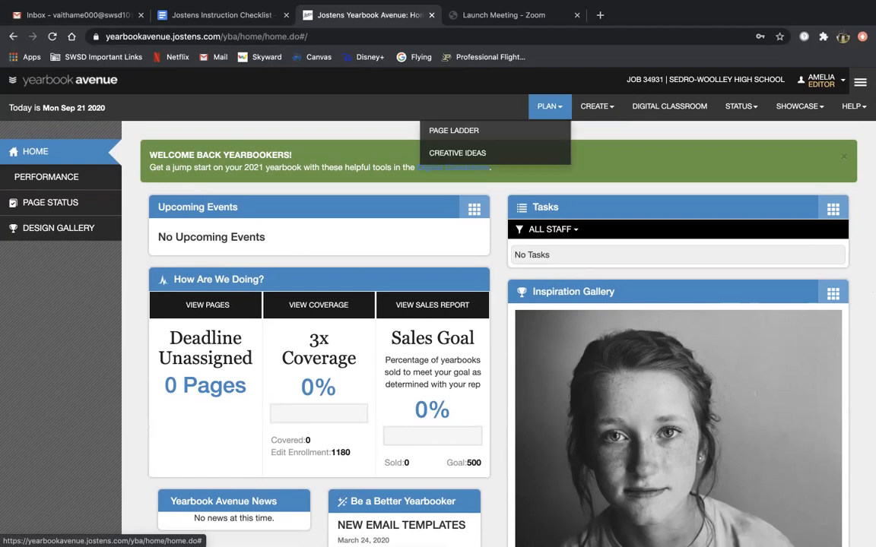
# Step: Open the Page Ladder filtered to All Staff and All Deadlines
pyautogui.click(454, 131)
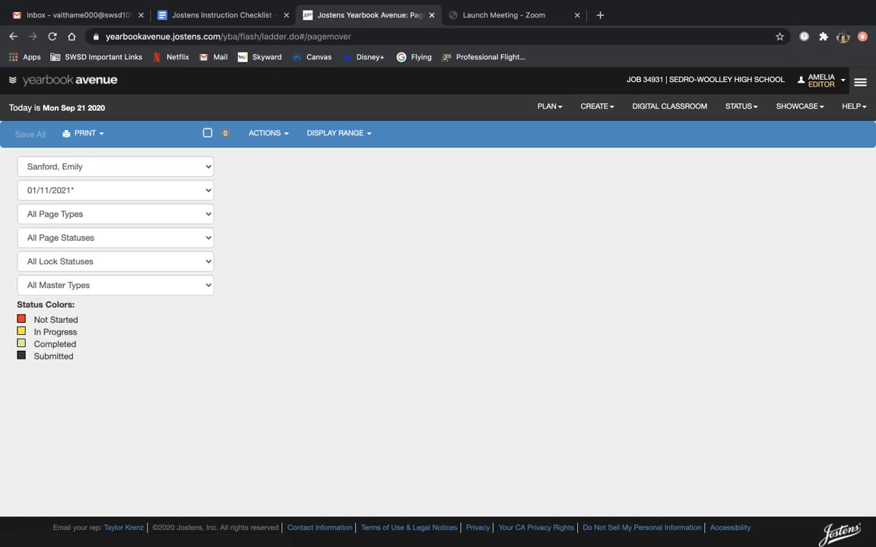
pyautogui.click(114, 167)
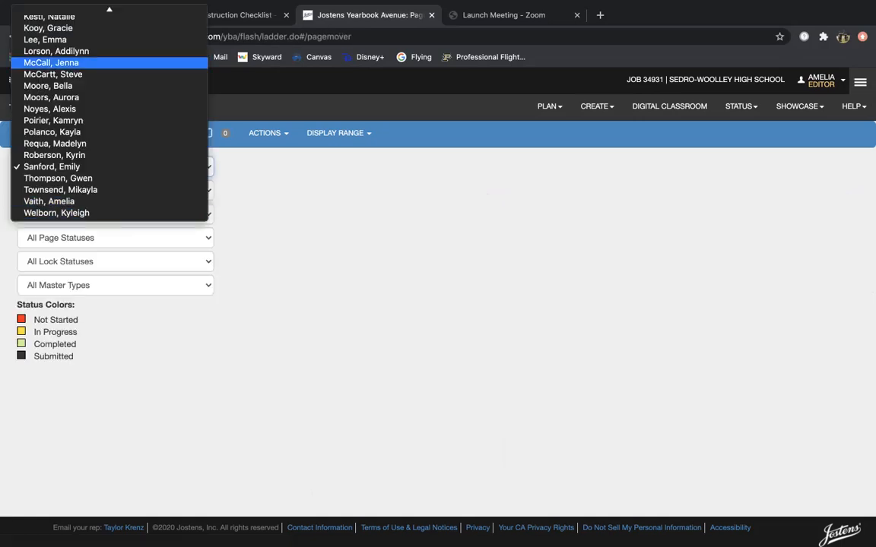
pyautogui.click(45, 11)
pyautogui.click(114, 191)
pyautogui.press('Up')
pyautogui.press('Up')
pyautogui.press('Up')
pyautogui.press('Return')
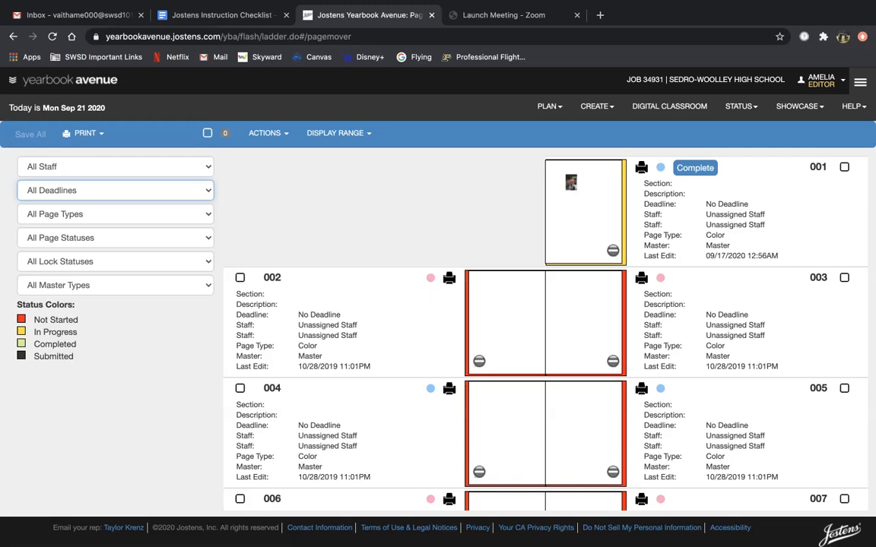
# Step: Browse the listed spreads 001–007 and reopen the staff filter
pyautogui.scroll(-7, 545, 319)
pyautogui.scroll(-5, 545, 319)
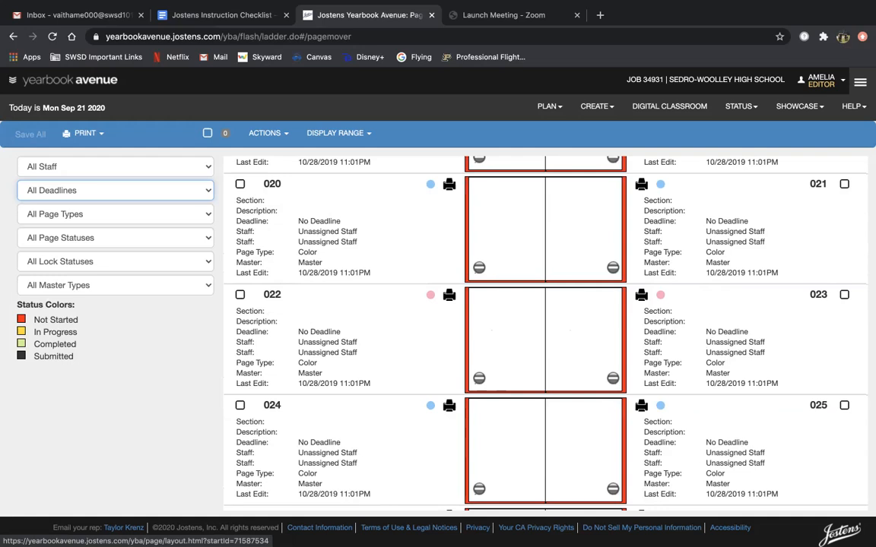
pyautogui.scroll(10, 545, 319)
pyautogui.scroll(2, 545, 319)
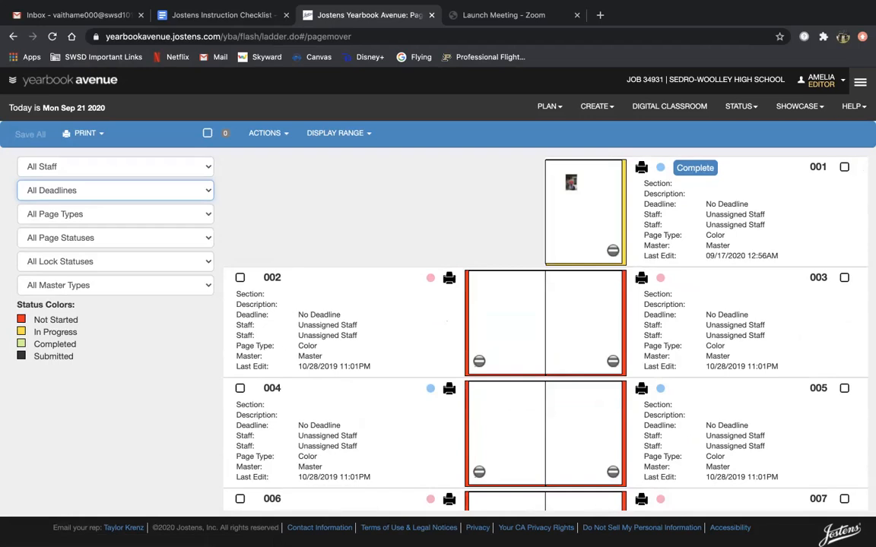
pyautogui.click(115, 167)
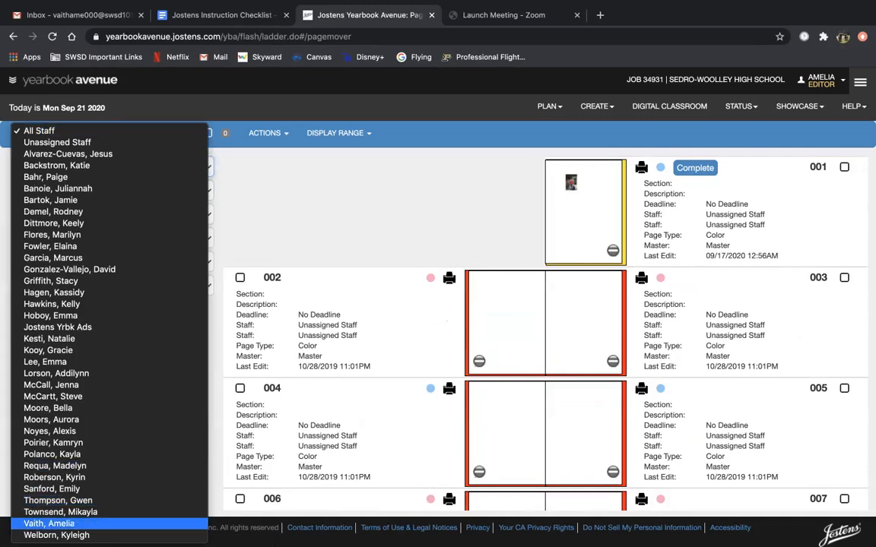
pyautogui.click(49, 524)
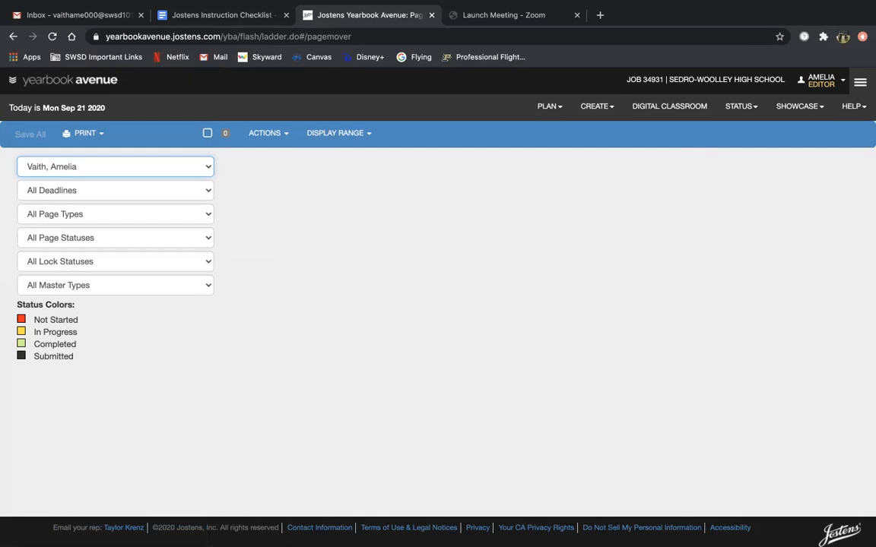
pyautogui.click(114, 191)
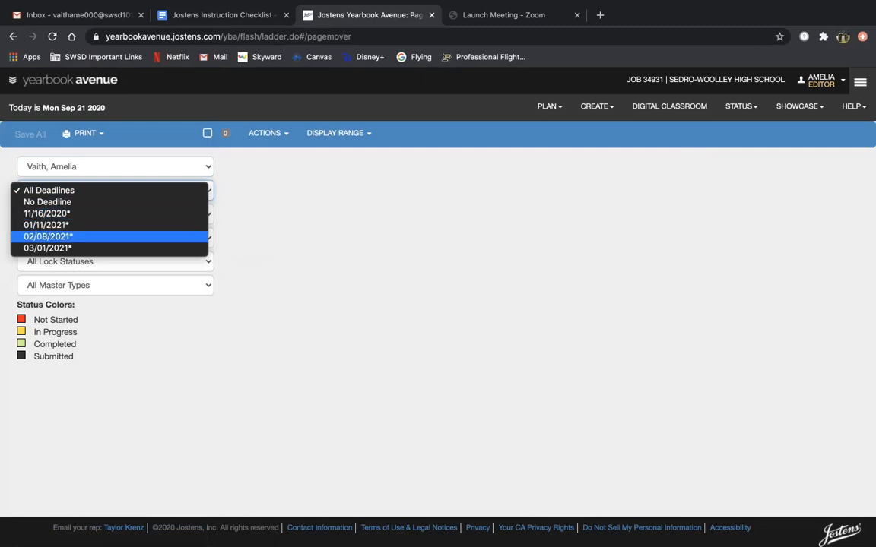
pyautogui.click(110, 237)
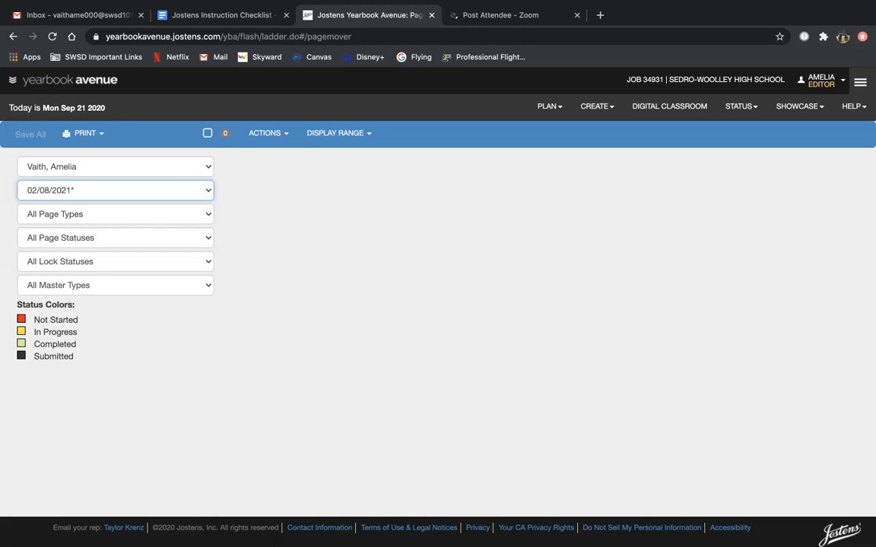
pyautogui.click(113, 166)
pyautogui.scroll(5, 112, 136)
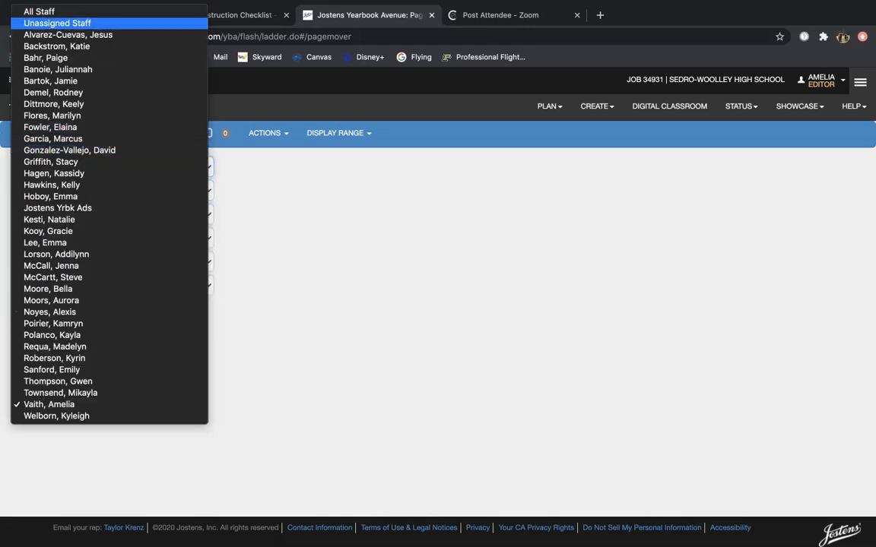
pyautogui.click(39, 12)
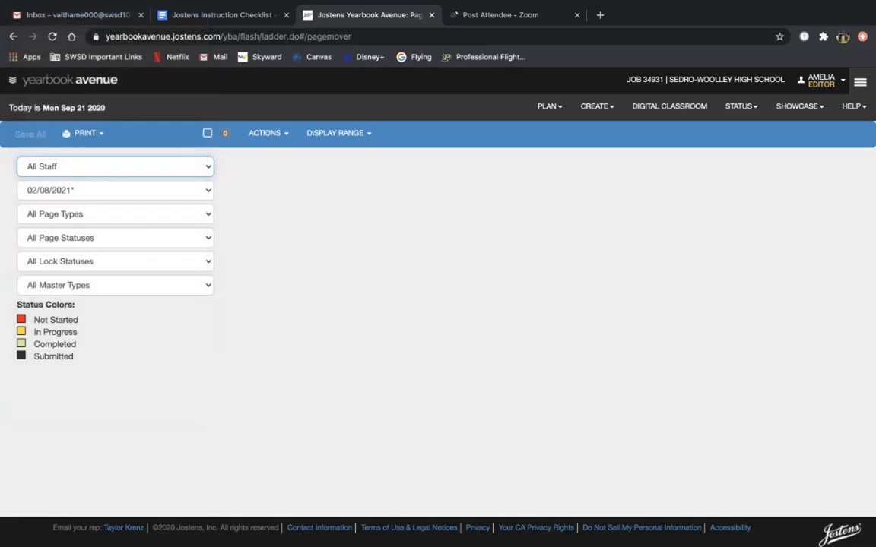
pyautogui.click(115, 191)
pyautogui.press('Return')
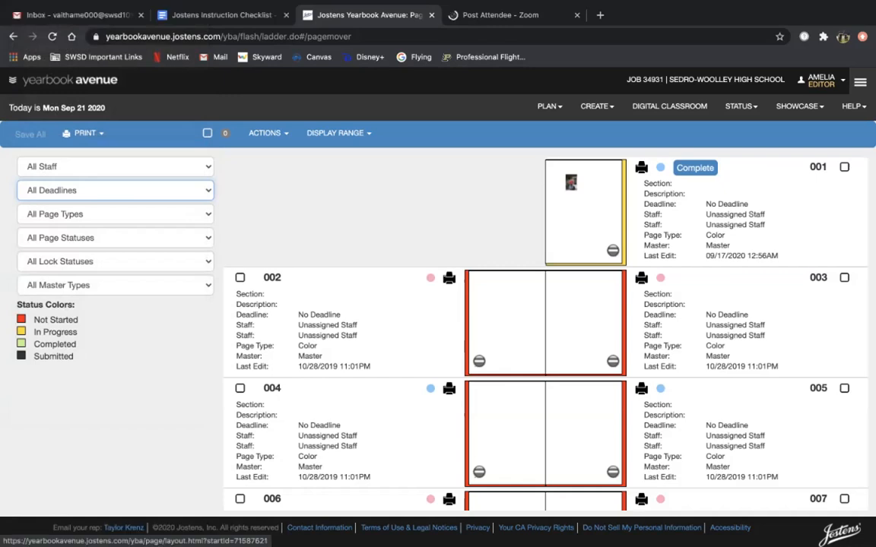
pyautogui.scroll(-1, 545, 319)
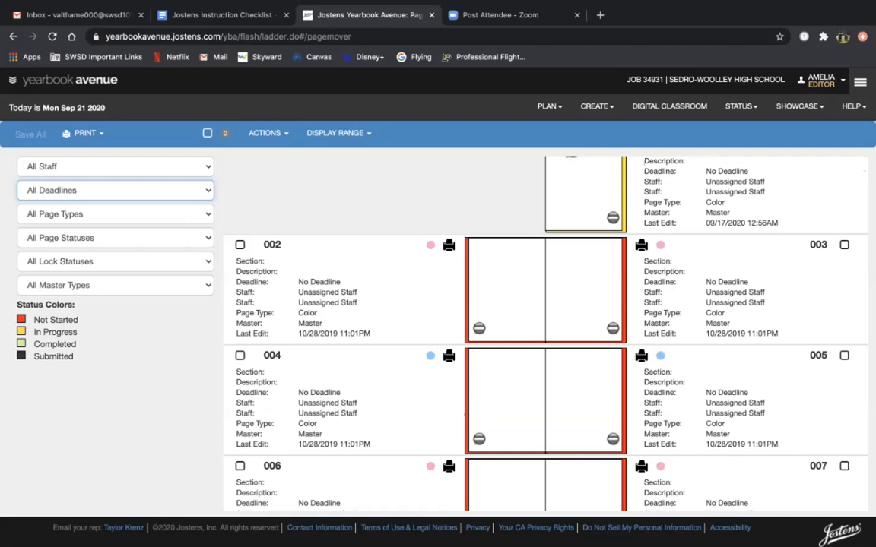
pyautogui.click(115, 190)
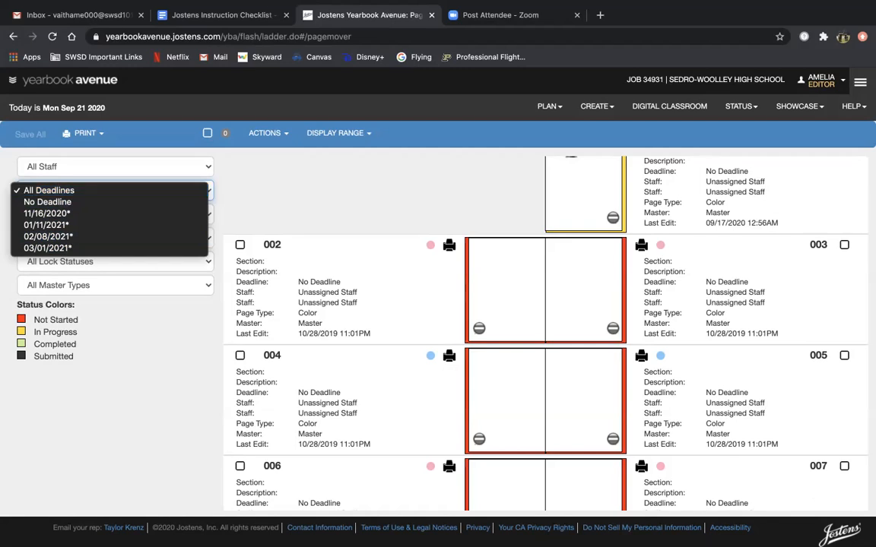
pyautogui.press('Escape')
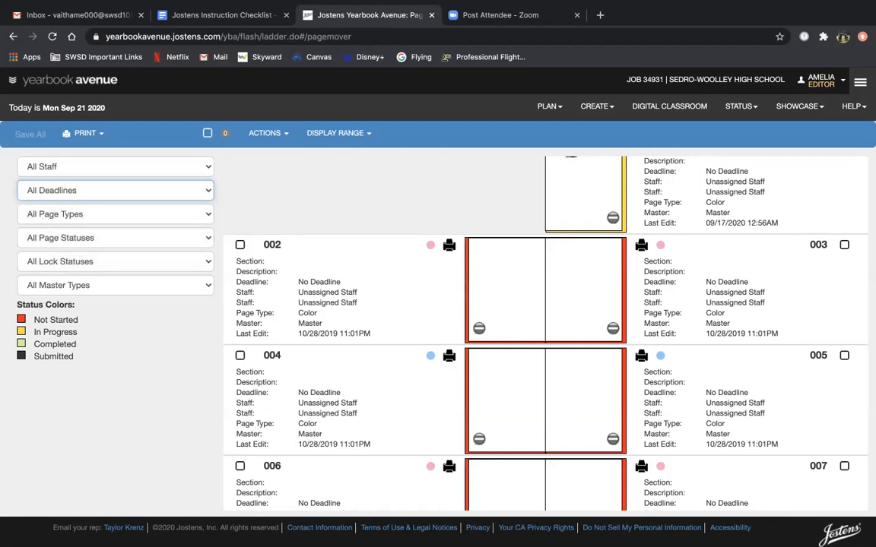
pyautogui.moveTo(298, 293); pyautogui.dragTo(358, 293)
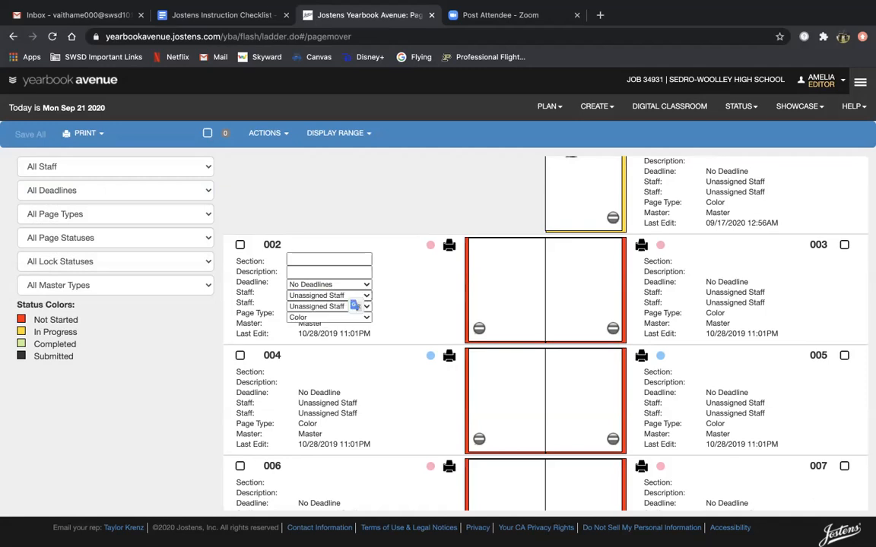
pyautogui.press('Escape')
pyautogui.moveTo(298, 303); pyautogui.dragTo(358, 303)
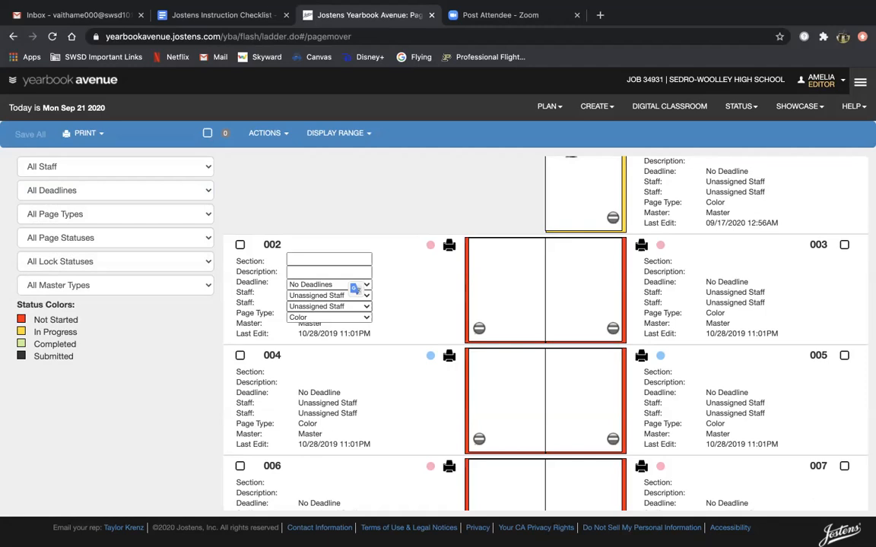
pyautogui.press('Escape')
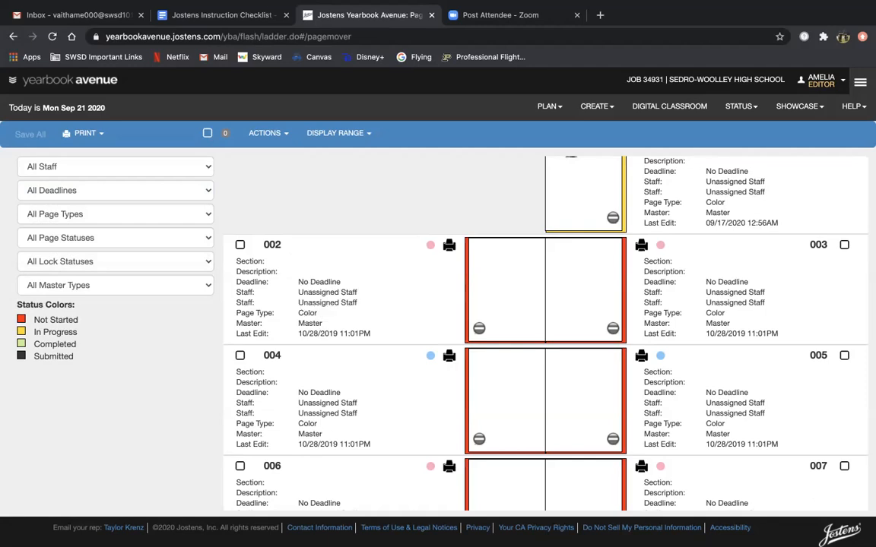
pyautogui.scroll(1, 545, 326)
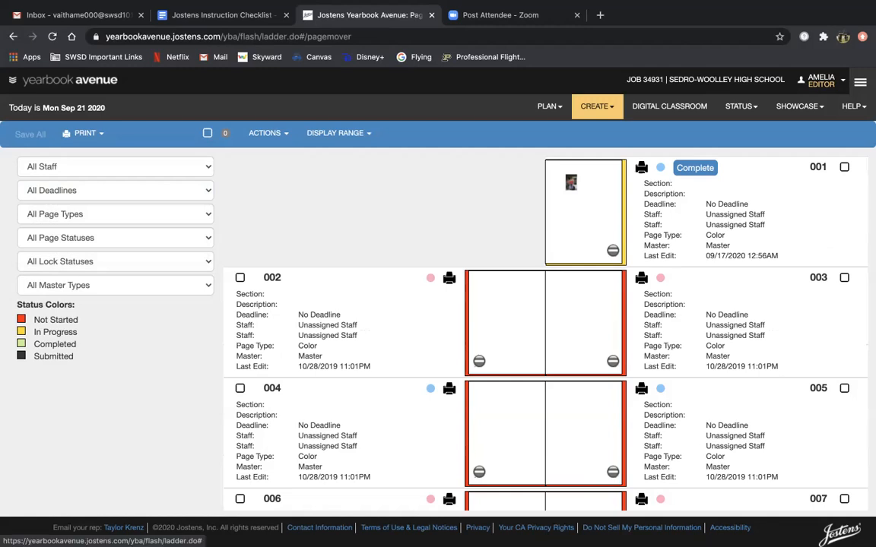
# Step: Open CREATE > IMAGE LIBRARY and expand the Activity category
pyautogui.click(596, 106)
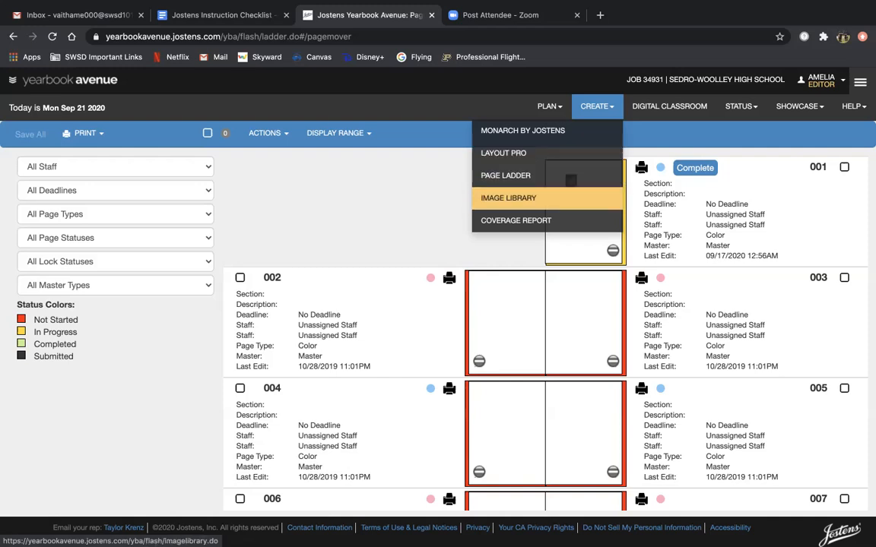
pyautogui.click(508, 197)
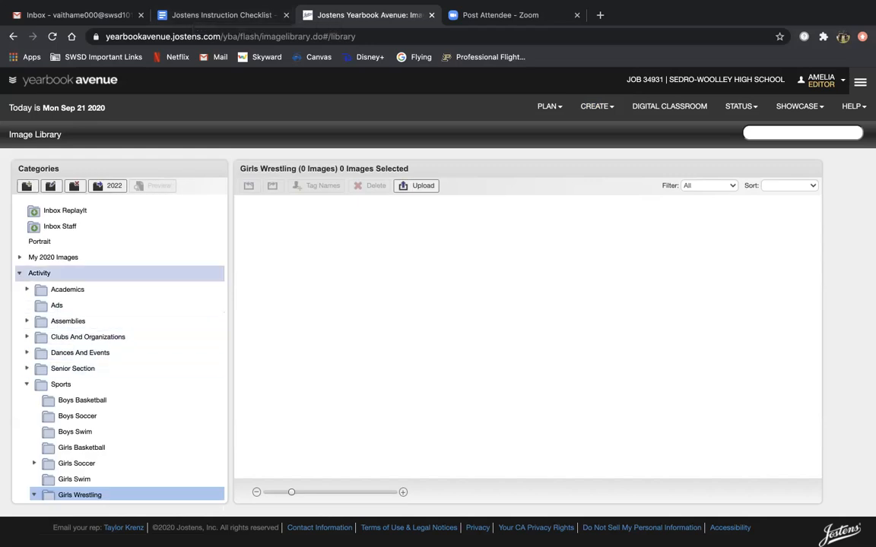
pyautogui.click(39, 273)
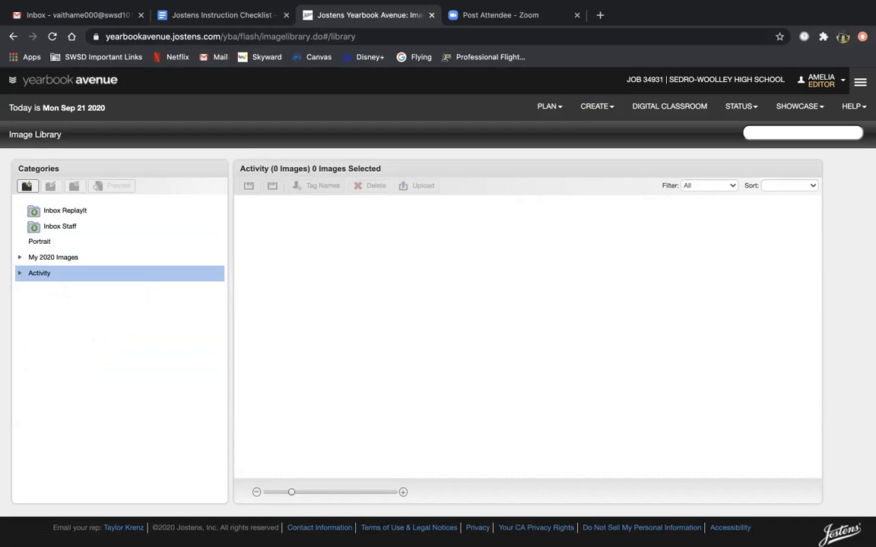
pyautogui.click(20, 273)
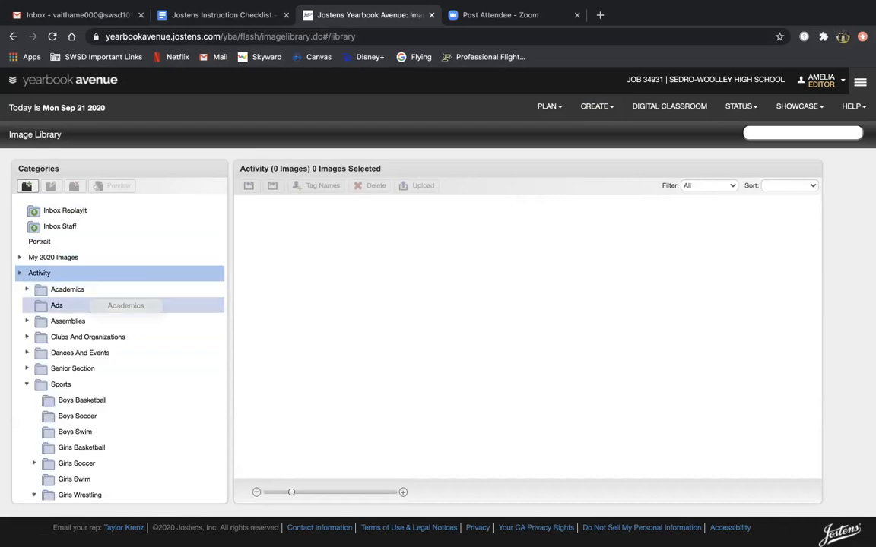
pyautogui.scroll(-1, 79, 339)
pyautogui.click(61, 364)
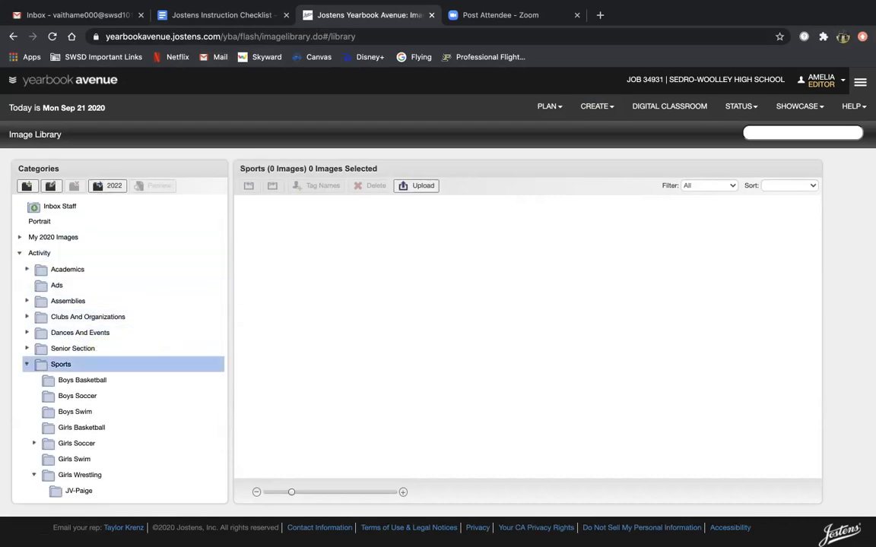
pyautogui.click(26, 364)
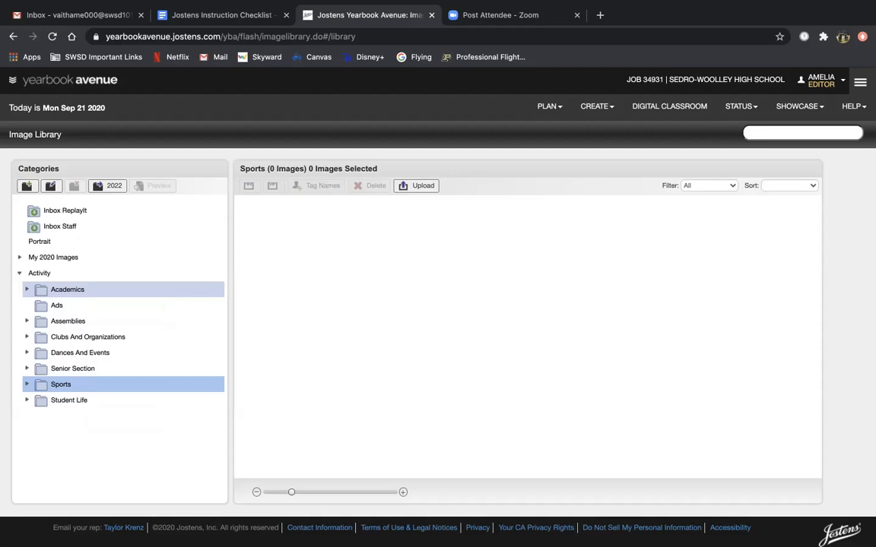
# Step: Peek at Academics' Labs folder, then expand Sports and select it as parent
pyautogui.doubleClick(68, 290)
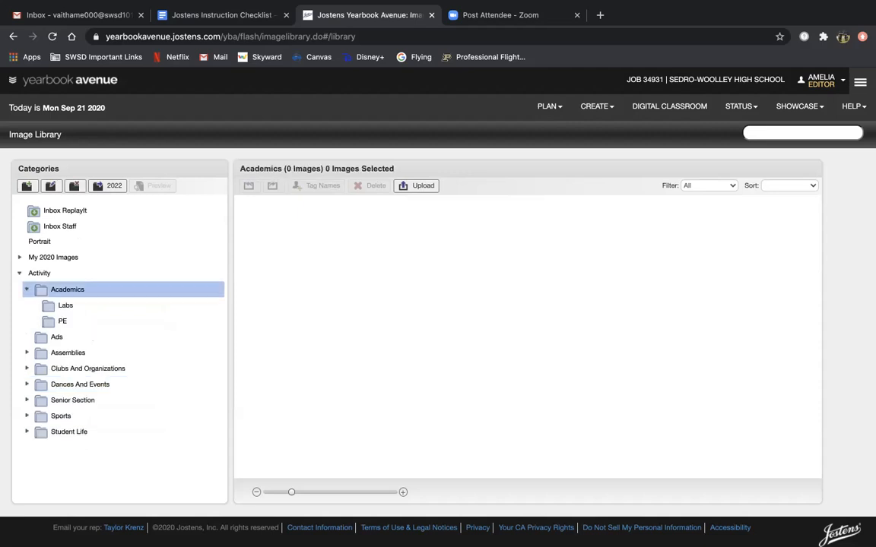
pyautogui.click(91, 306)
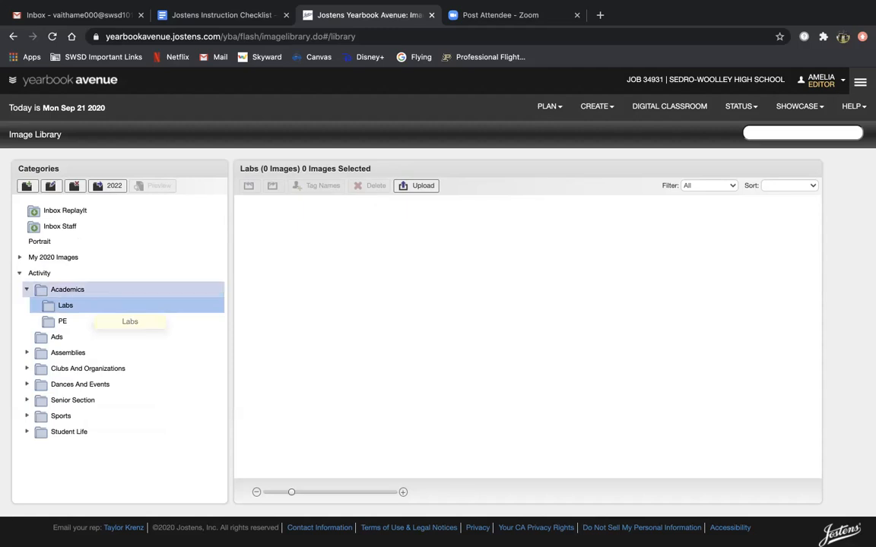
pyautogui.doubleClick(67, 289)
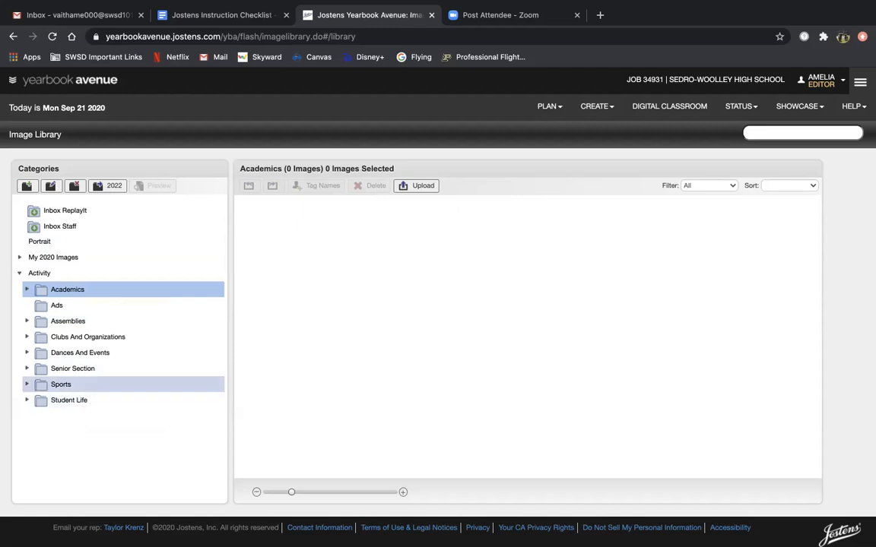
pyautogui.click(61, 384)
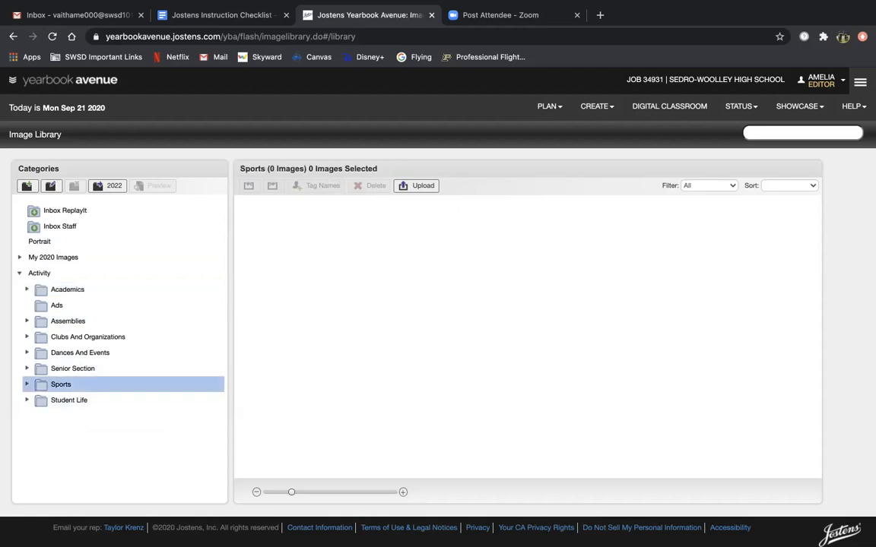
pyautogui.click(27, 384)
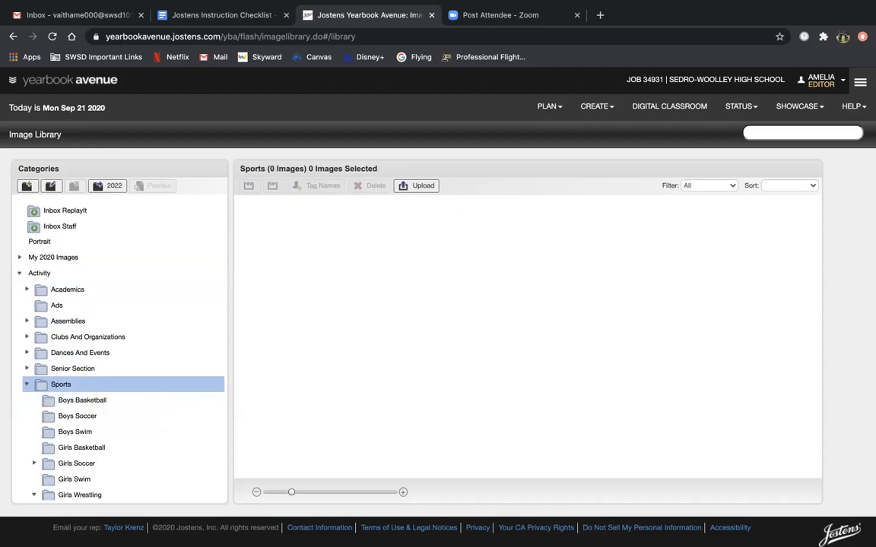
pyautogui.scroll(-2, 114, 350)
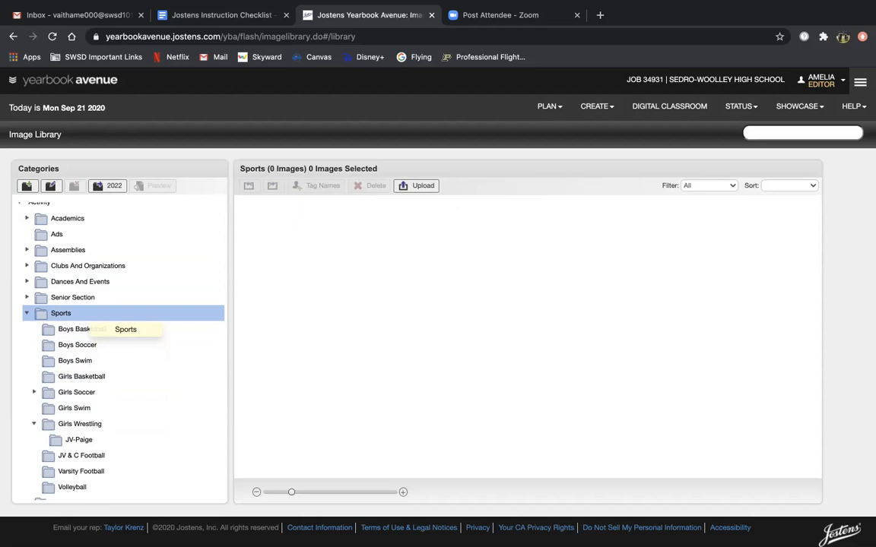
pyautogui.doubleClick(90, 424)
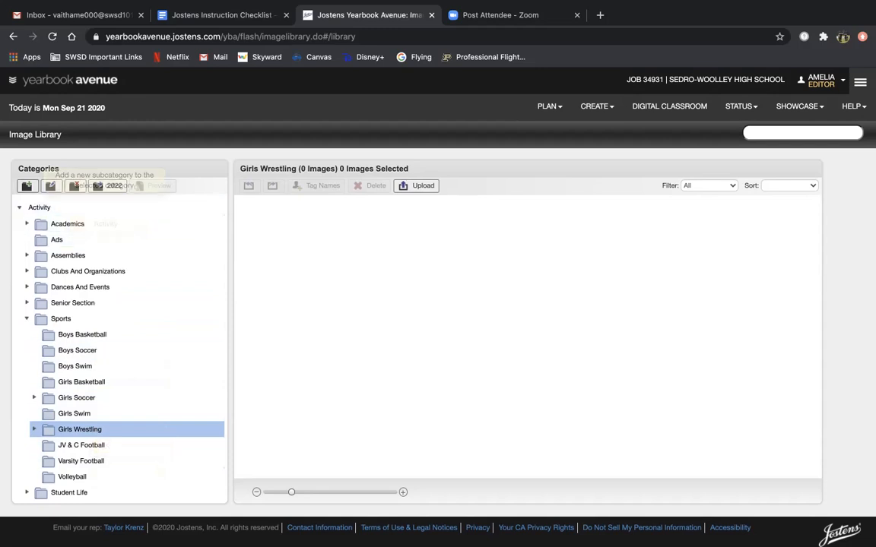
pyautogui.click(110, 320)
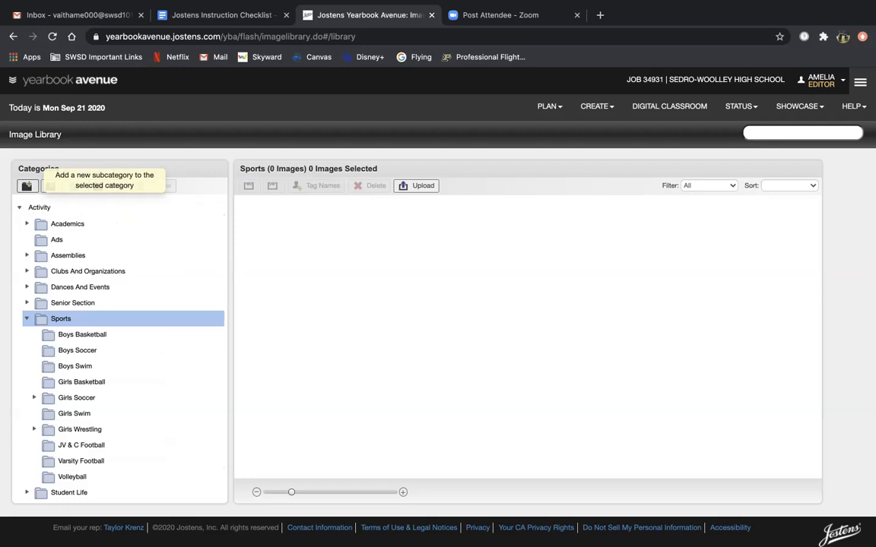
# Step: Add a 'Girls Golf' subcategory under Sports and select it
pyautogui.click(26, 185)
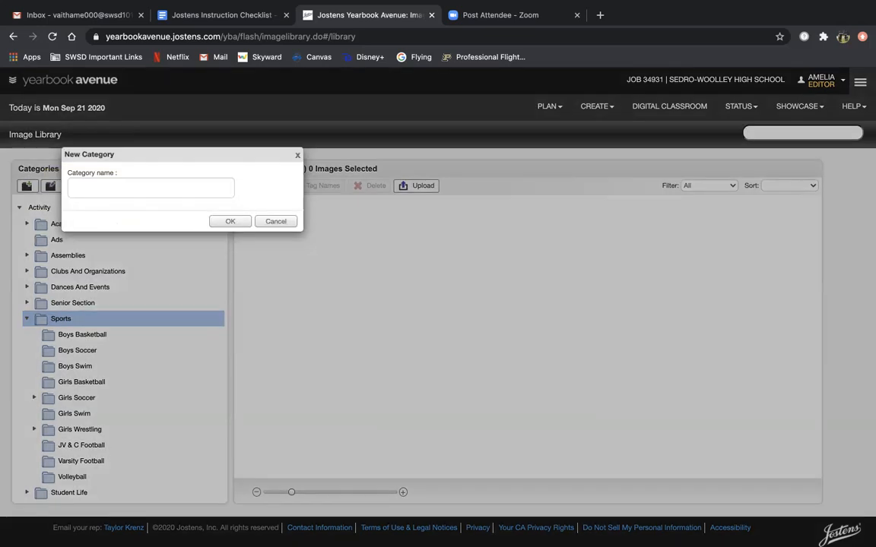
pyautogui.click(151, 188)
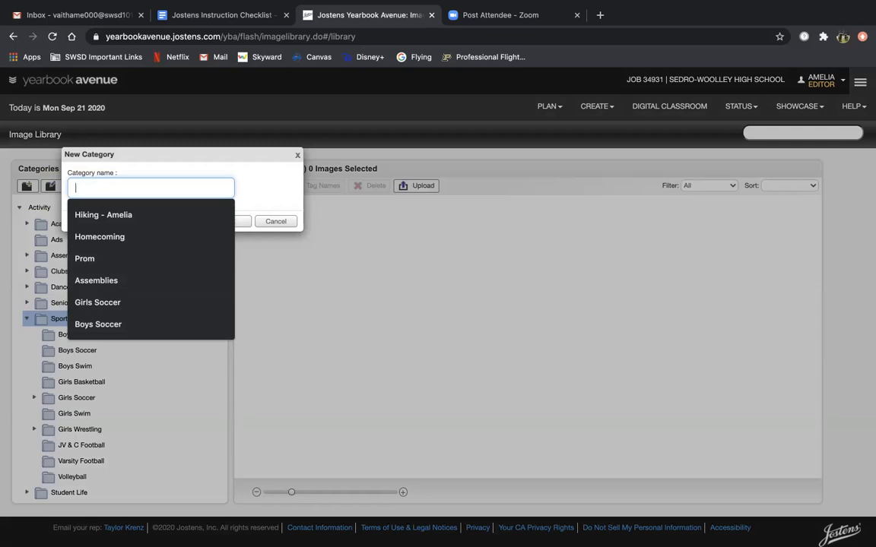
pyautogui.write('Girls ')
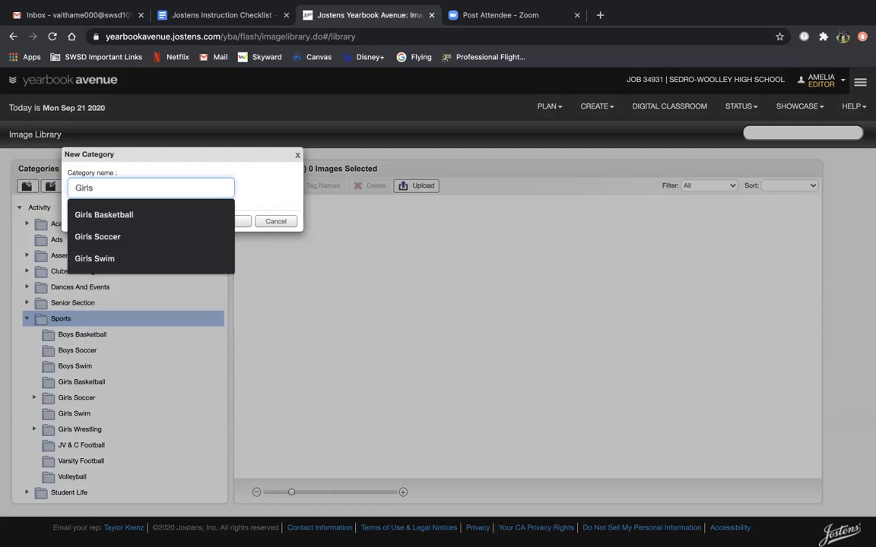
pyautogui.write('Golf')
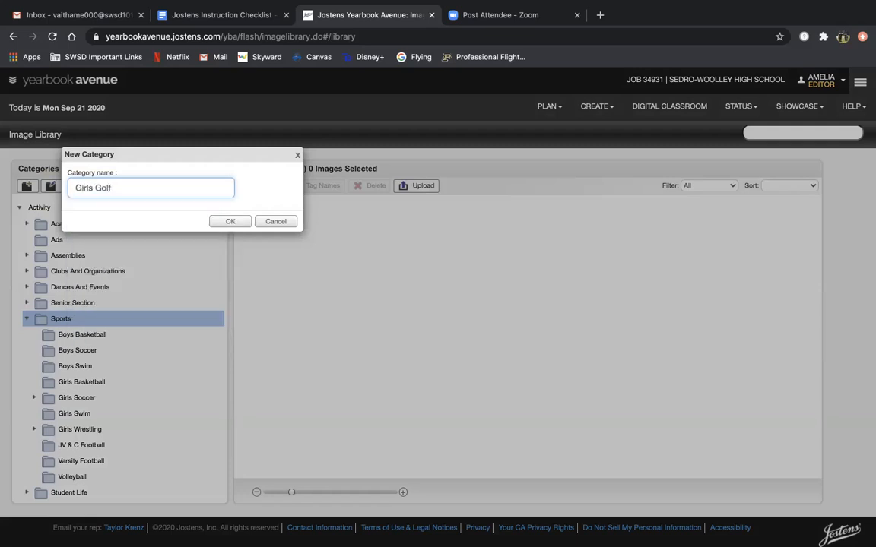
pyautogui.press('Return')
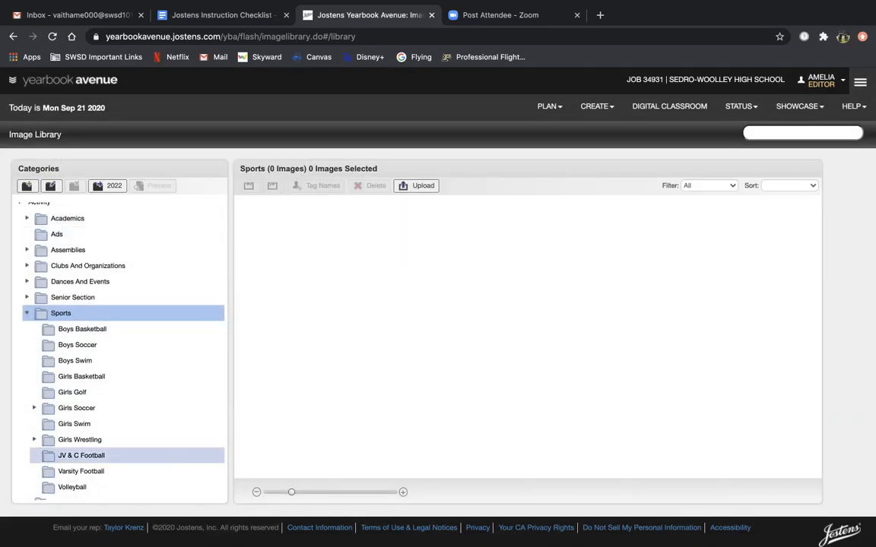
pyautogui.scroll(-1, 99, 456)
pyautogui.click(92, 381)
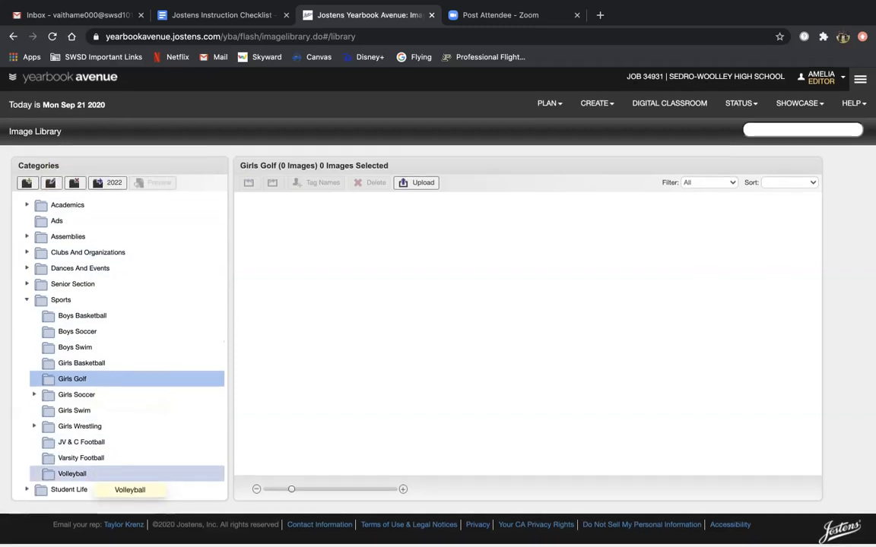
# Step: Look through Student Life's First Day of School and Summer Activities, then return to Girls Golf
pyautogui.click(91, 493)
pyautogui.scroll(-1, 90, 461)
pyautogui.scroll(1, 90, 461)
pyautogui.scroll(-1, 90, 461)
pyautogui.scroll(1, 90, 475)
pyautogui.scroll(-1, 89, 365)
pyautogui.scroll(1, 90, 365)
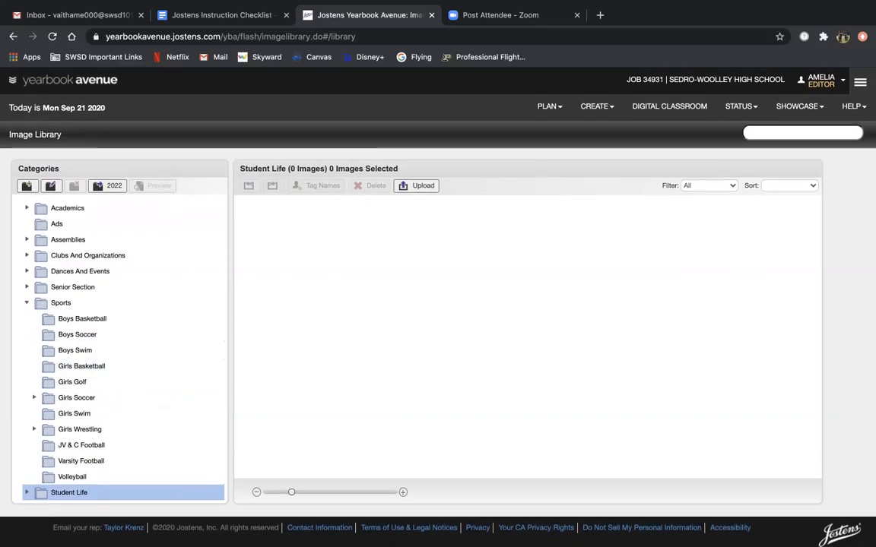
pyautogui.scroll(-2, 91, 456)
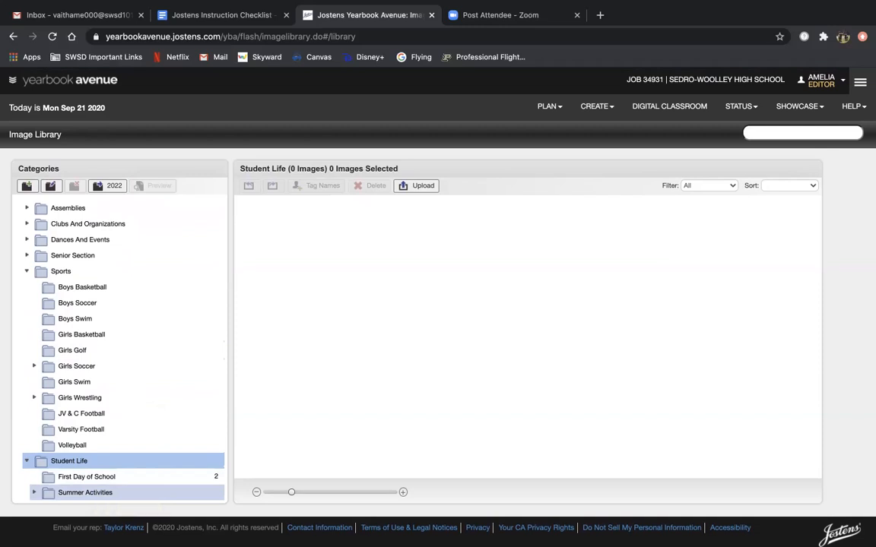
pyautogui.click(87, 477)
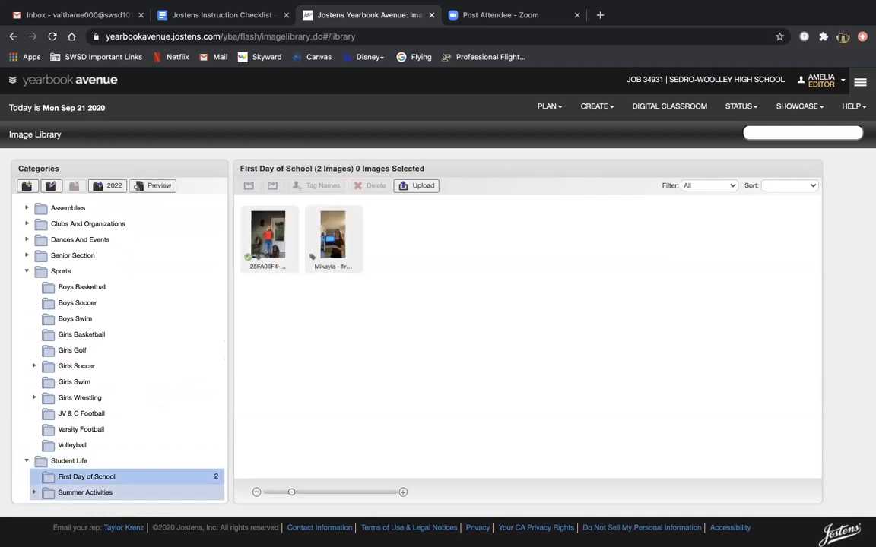
pyautogui.click(85, 493)
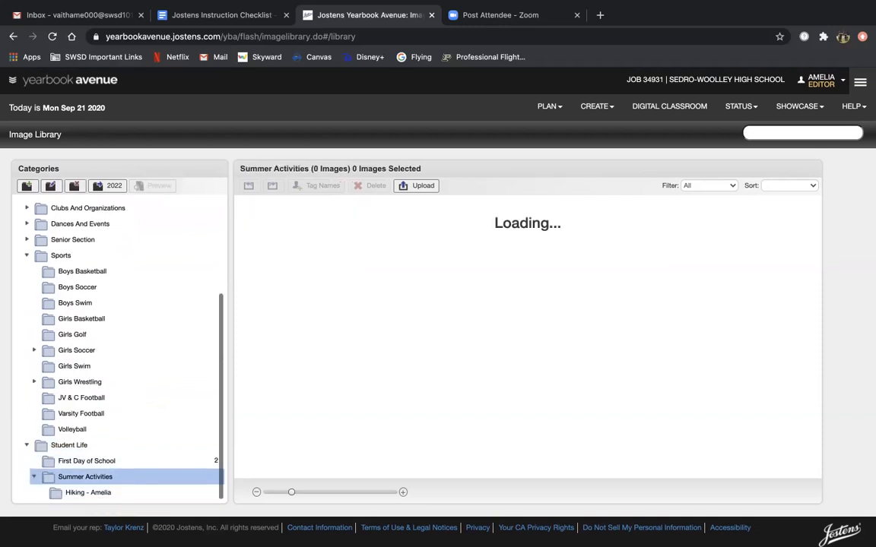
pyautogui.scroll(1, 90, 340)
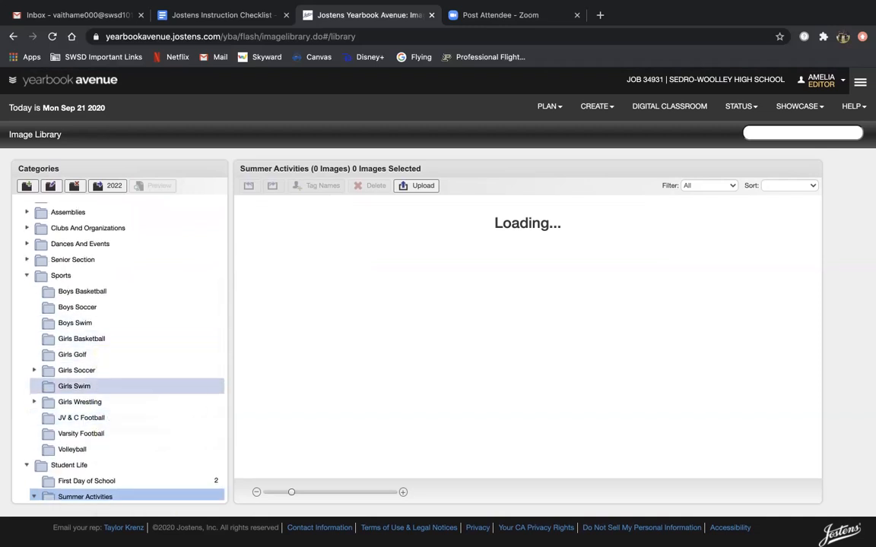
pyautogui.click(72, 354)
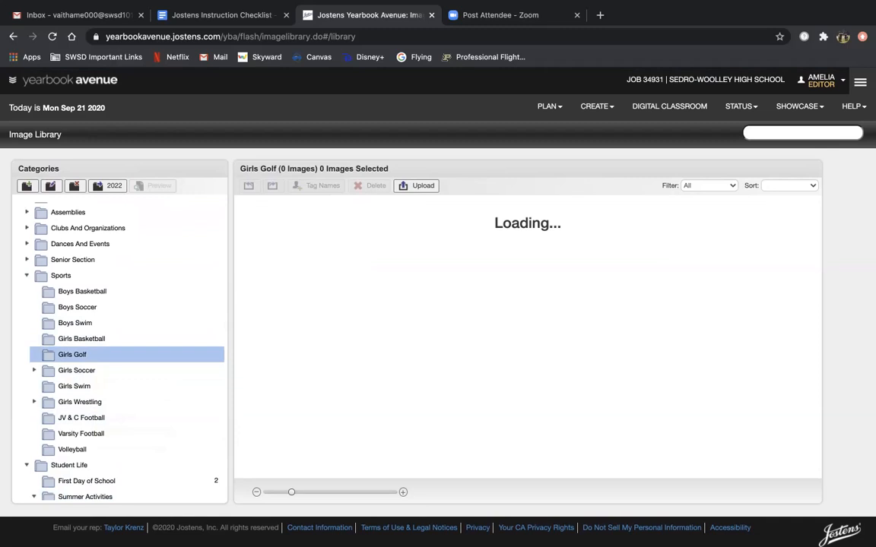
# Step: Create a subfolder under Girls Golf named 'JV-' plus the student's first name
pyautogui.click(27, 186)
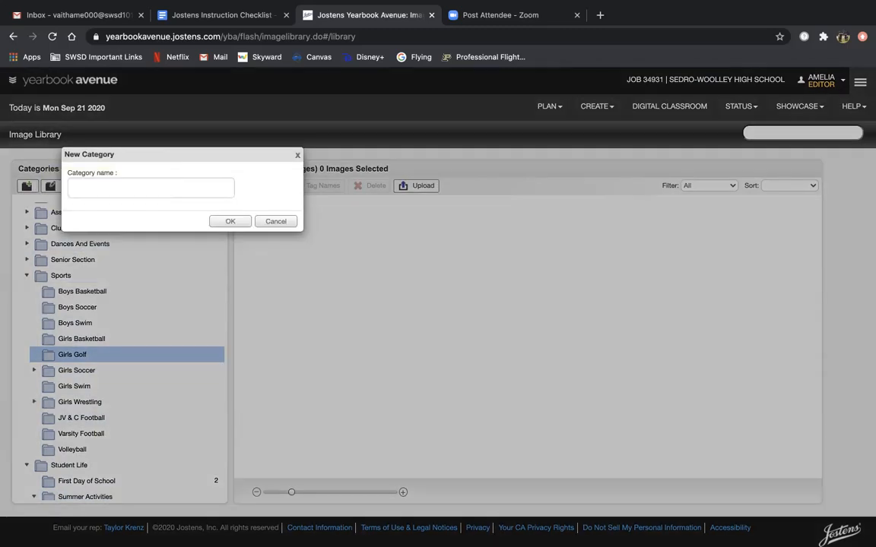
pyautogui.click(107, 188)
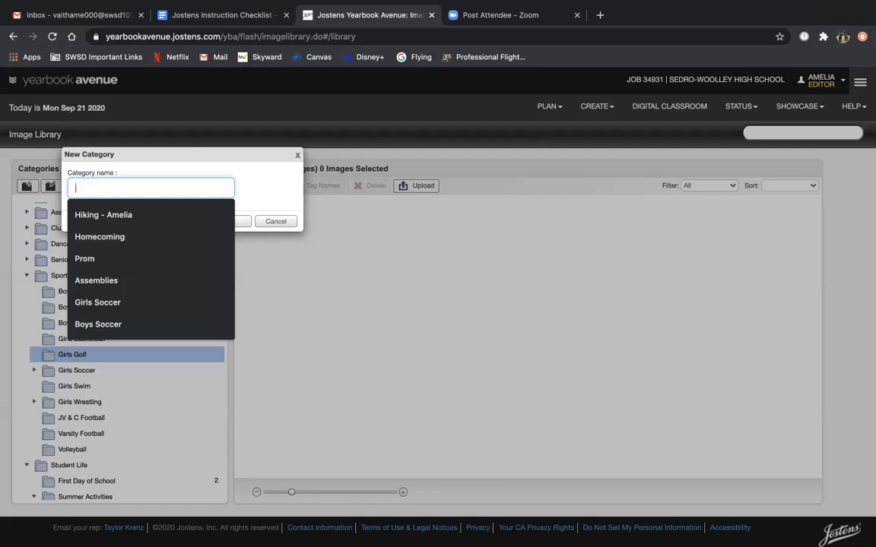
pyautogui.press('Return')
pyautogui.write('JV')
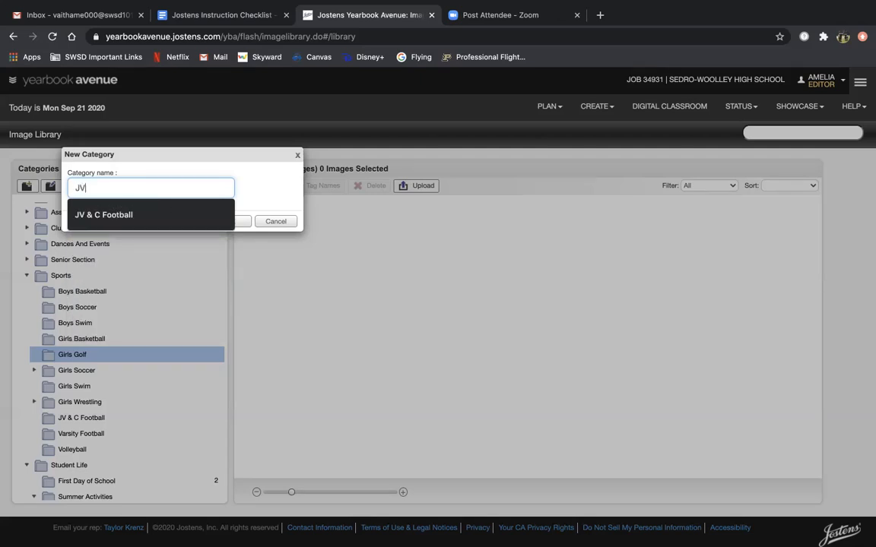
pyautogui.write('- Amelia')
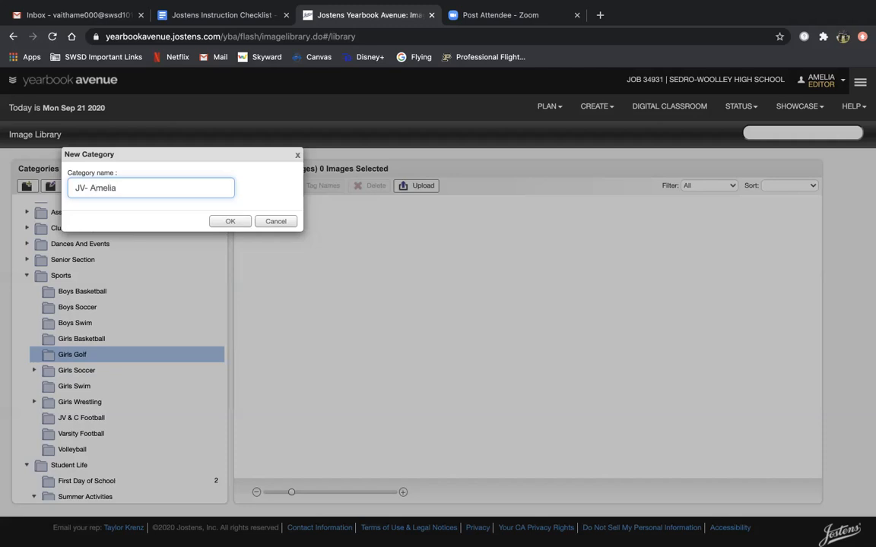
pyautogui.click(85, 188)
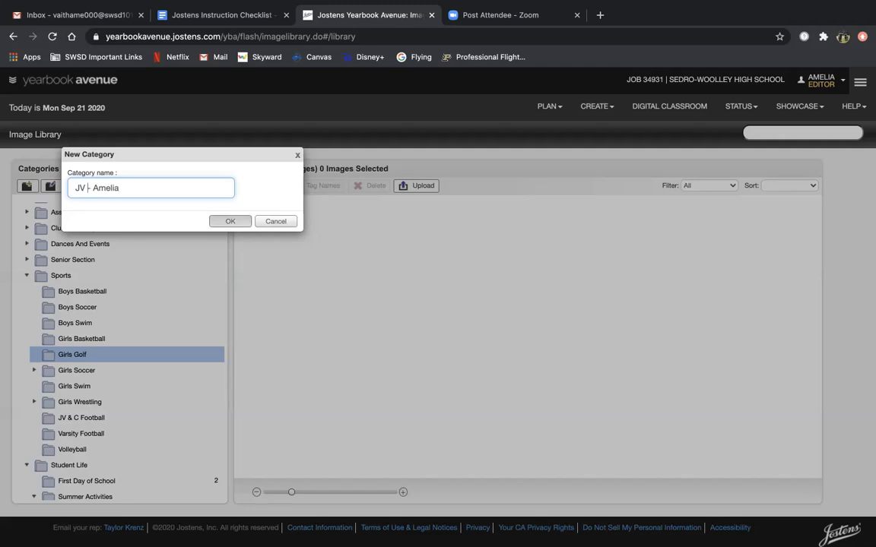
pyautogui.click(230, 222)
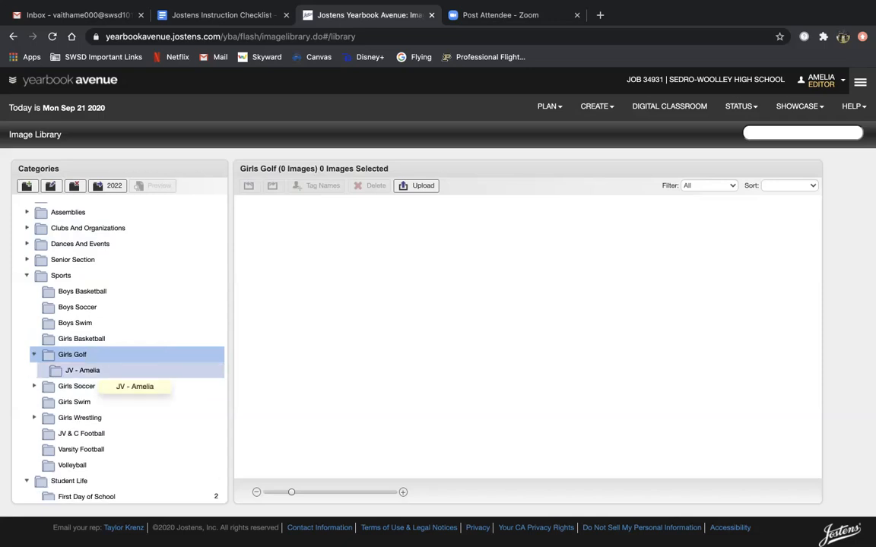
# Step: Select the new JV subfolder and open the Upload Images window targeting it
pyautogui.click(96, 370)
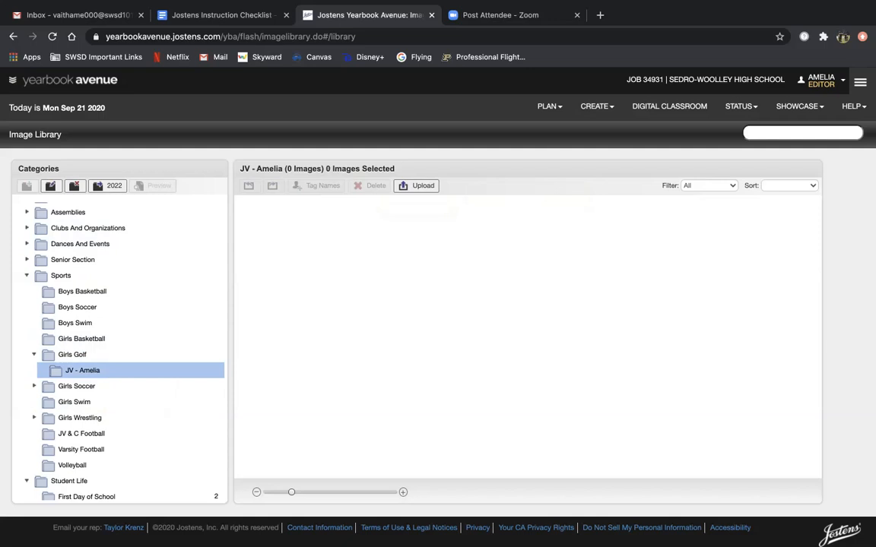
pyautogui.click(420, 185)
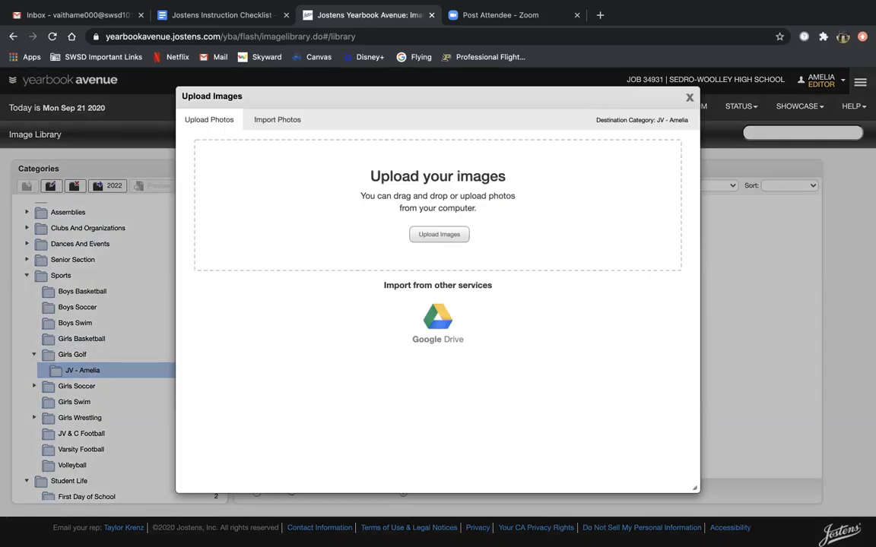
pyautogui.click(690, 98)
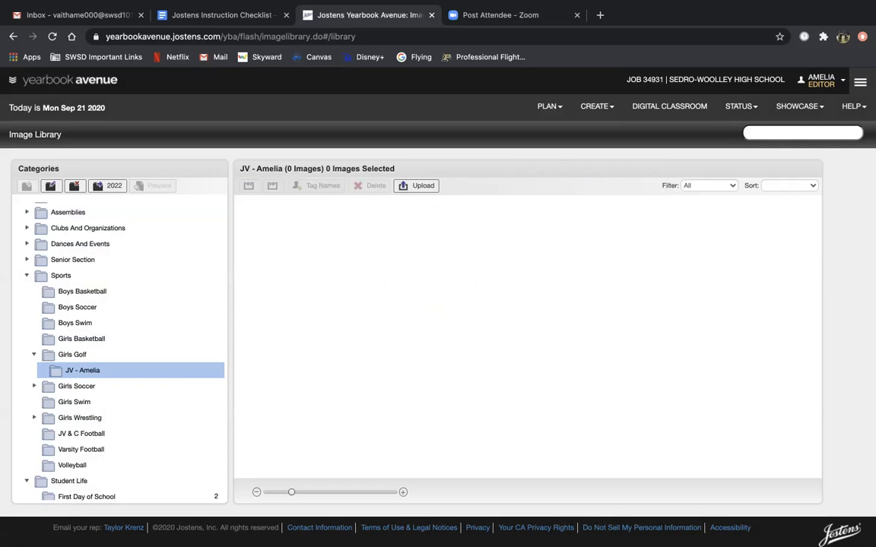
pyautogui.click(420, 186)
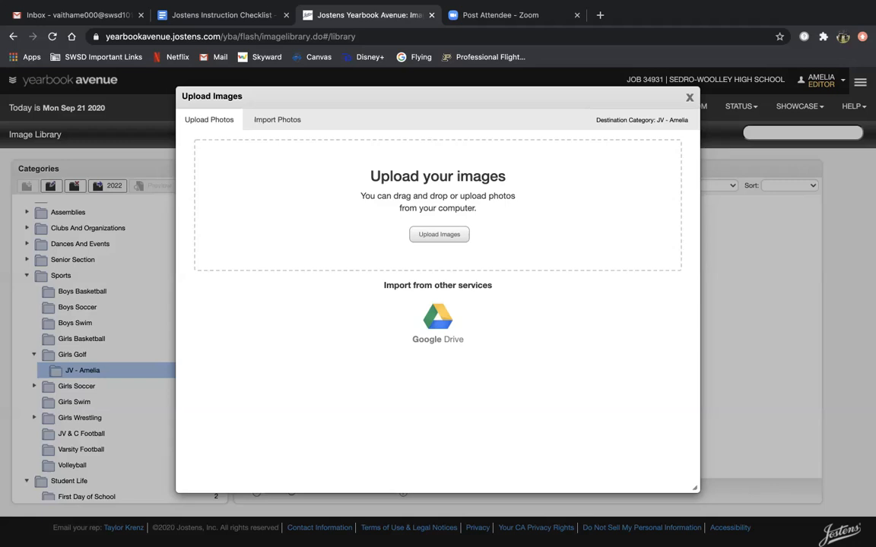
# Step: Upload IMG_1953.JPG, IMG_1954 2.JPG and IMG_1954.JPG from Downloads
pyautogui.click(439, 235)
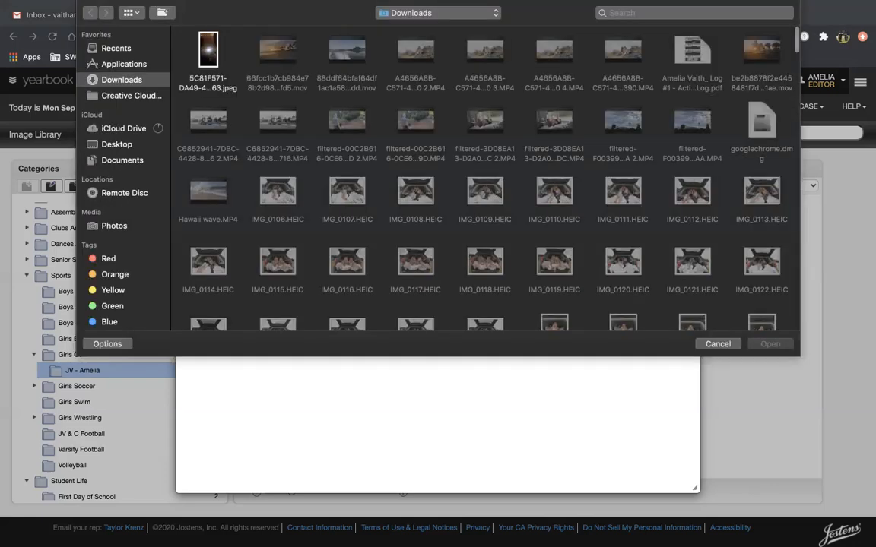
pyautogui.scroll(-5, 250, 44)
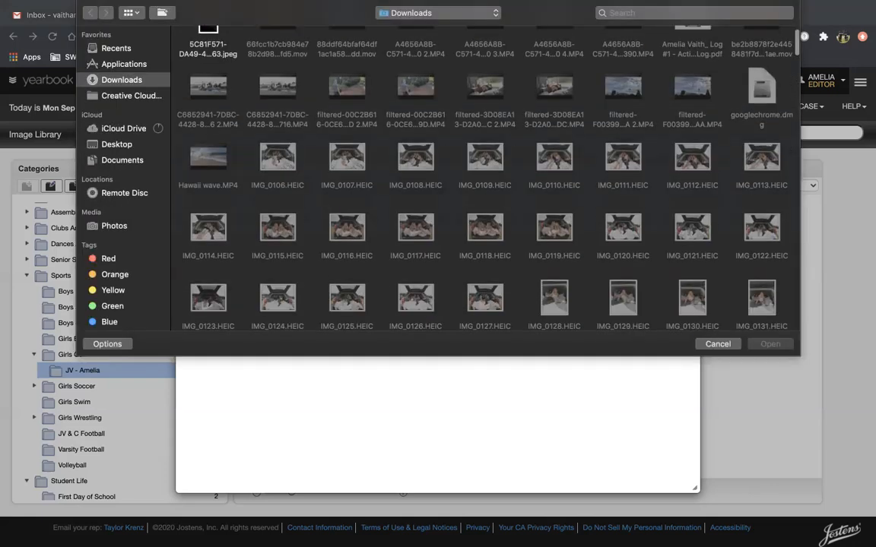
pyautogui.scroll(-15, 484, 179)
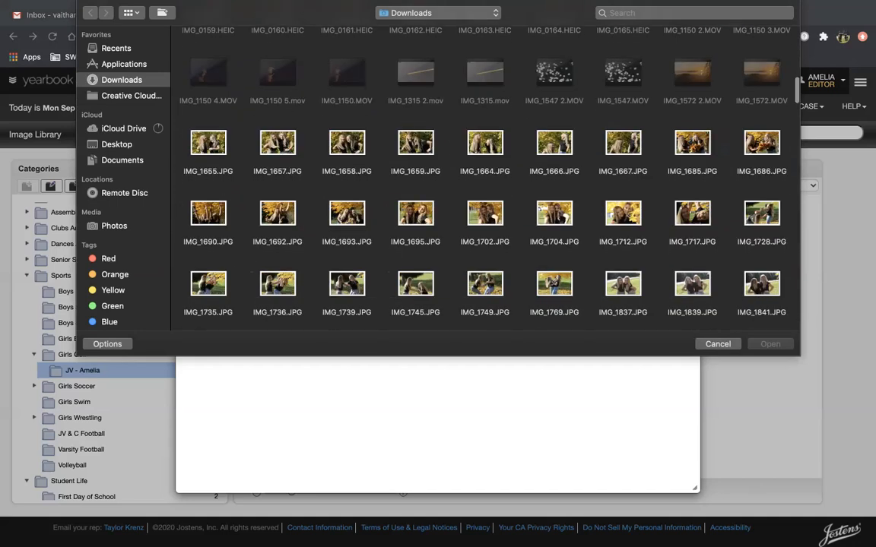
pyautogui.scroll(-10, 484, 182)
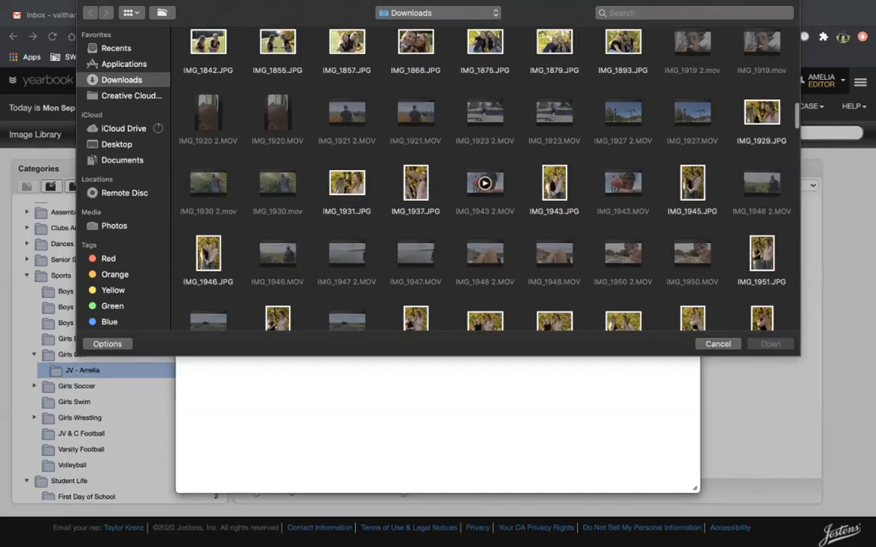
pyautogui.scroll(-2, 484, 182)
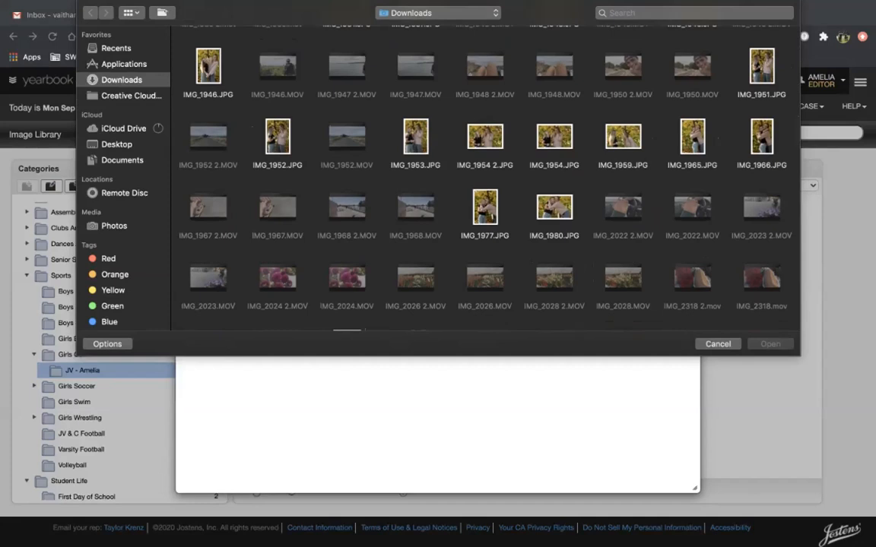
pyautogui.click(416, 138)
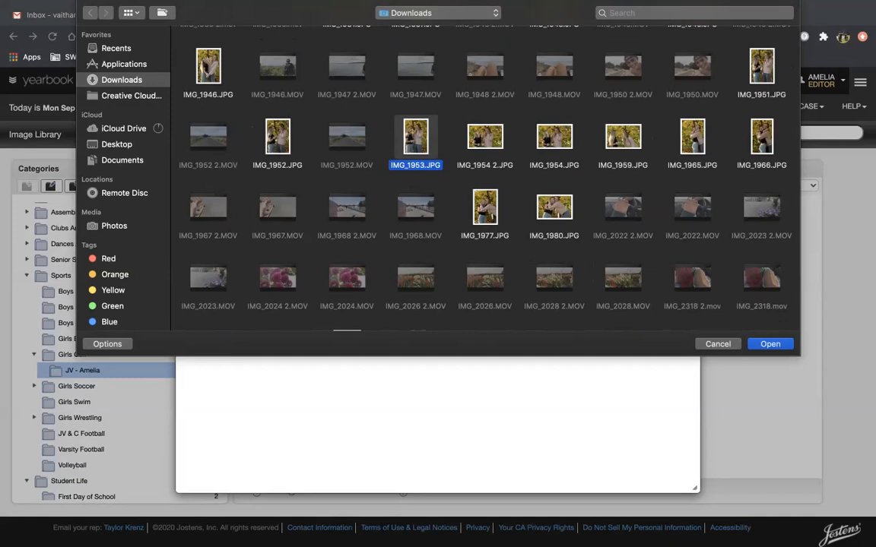
pyautogui.keyDown('super'); pyautogui.click(485, 138); pyautogui.keyUp('super')
pyautogui.keyDown('super'); pyautogui.click(554, 138); pyautogui.keyUp('super')
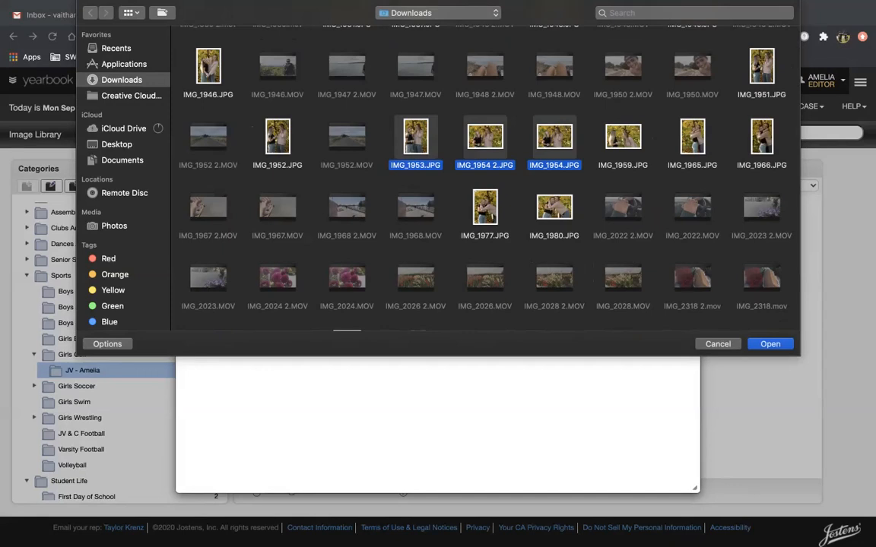
pyautogui.click(770, 345)
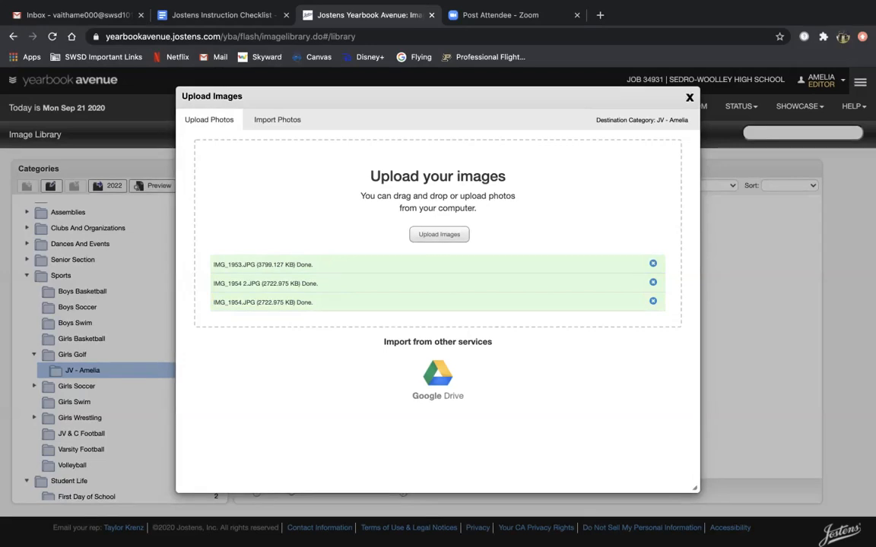
# Step: Close the upload window and confirm the JV folder under Sports holds 3 photos
pyautogui.click(689, 97)
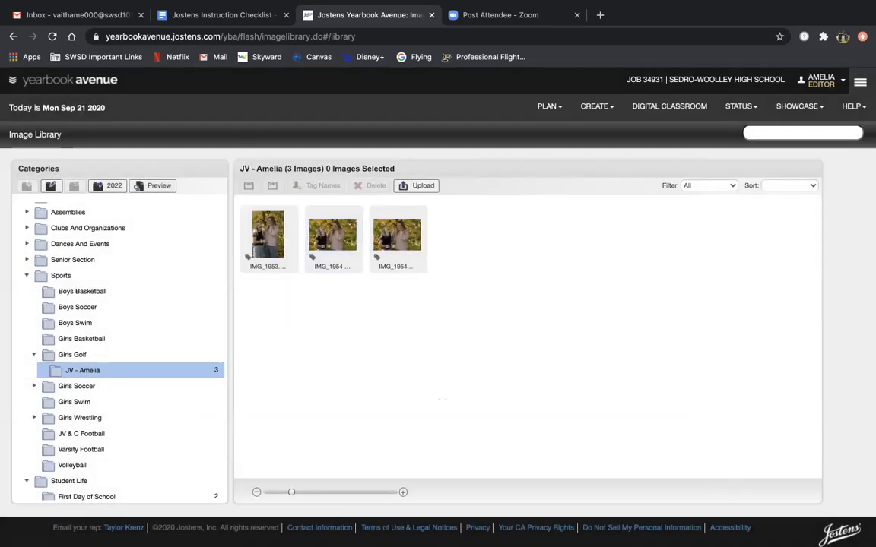
pyautogui.scroll(5, 114, 304)
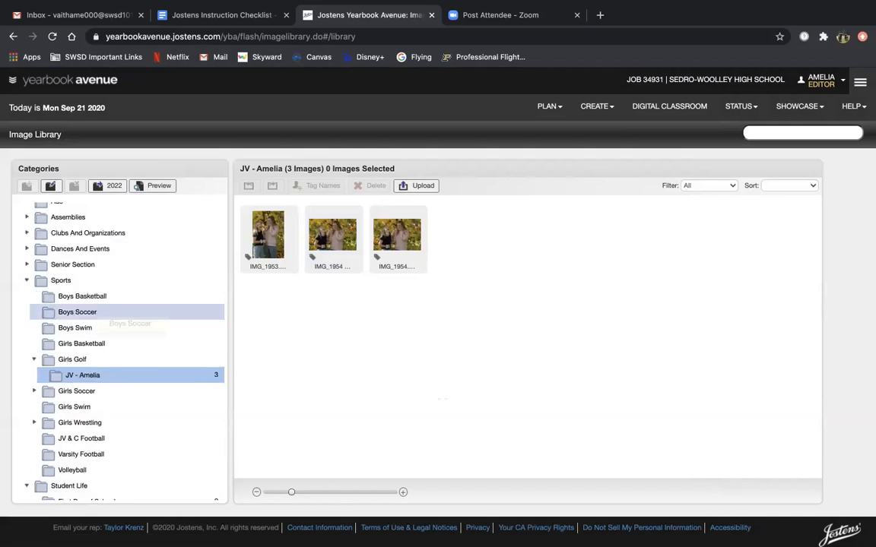
pyautogui.click(19, 273)
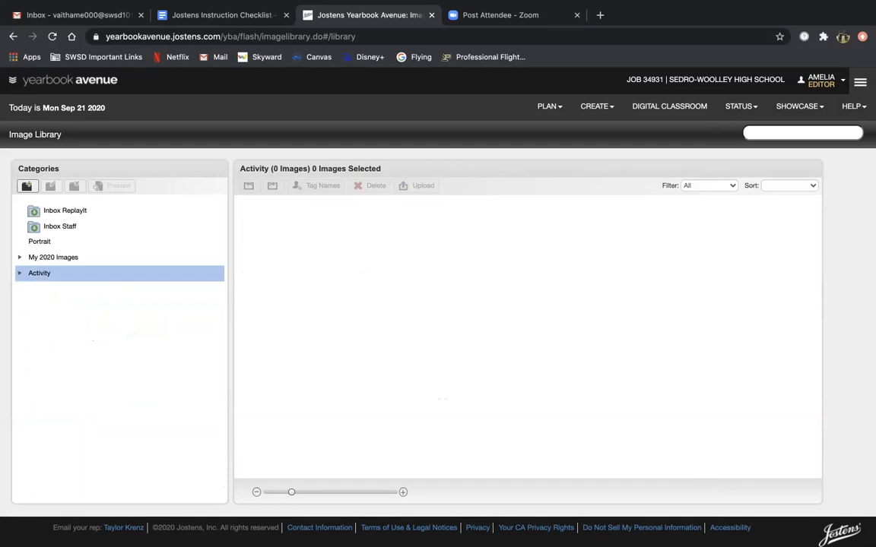
pyautogui.click(19, 274)
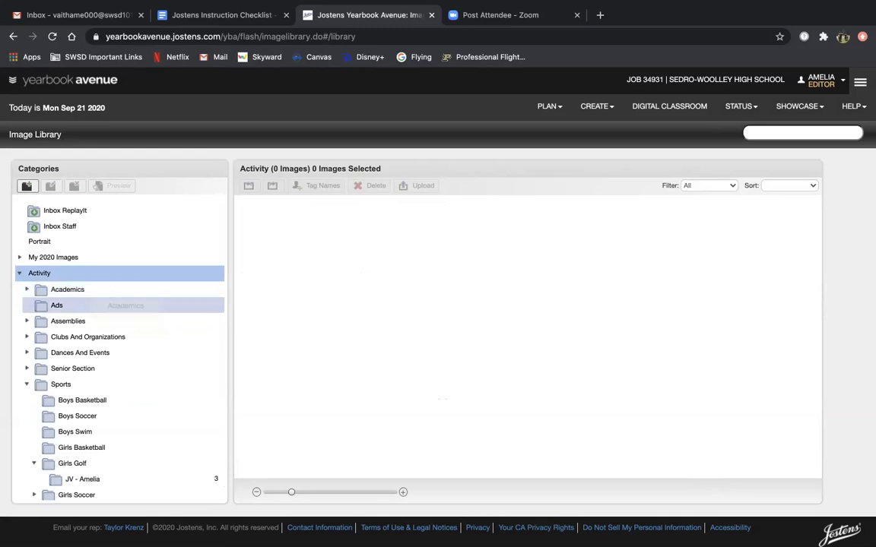
pyautogui.scroll(-1, 79, 339)
pyautogui.click(72, 343)
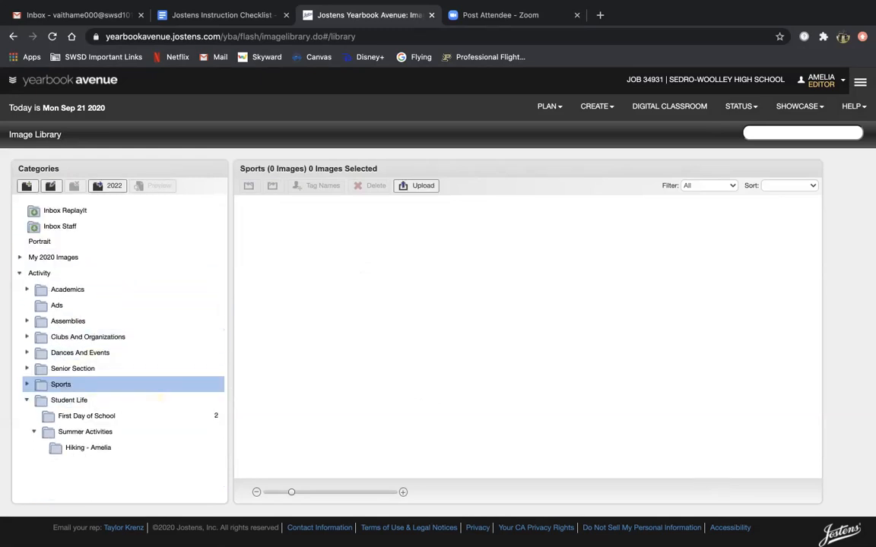
pyautogui.click(73, 400)
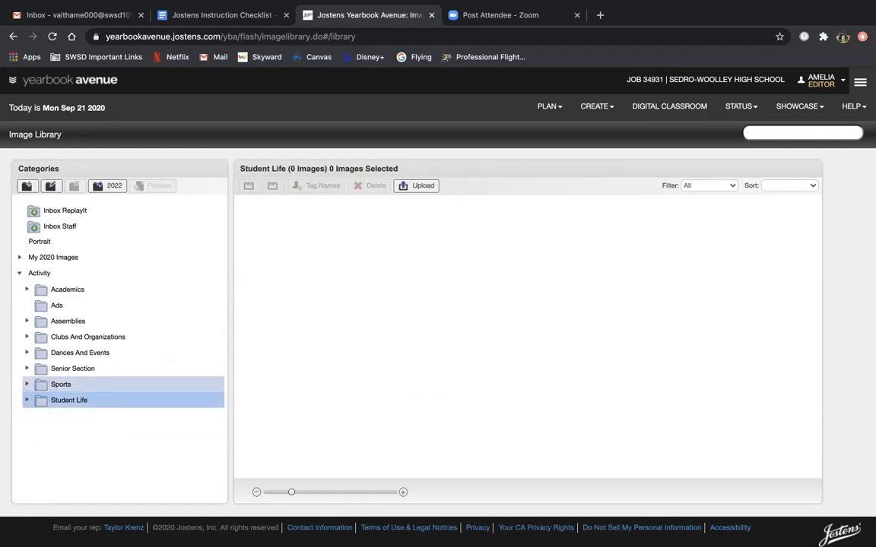
pyautogui.click(61, 384)
pyautogui.scroll(-2, 114, 425)
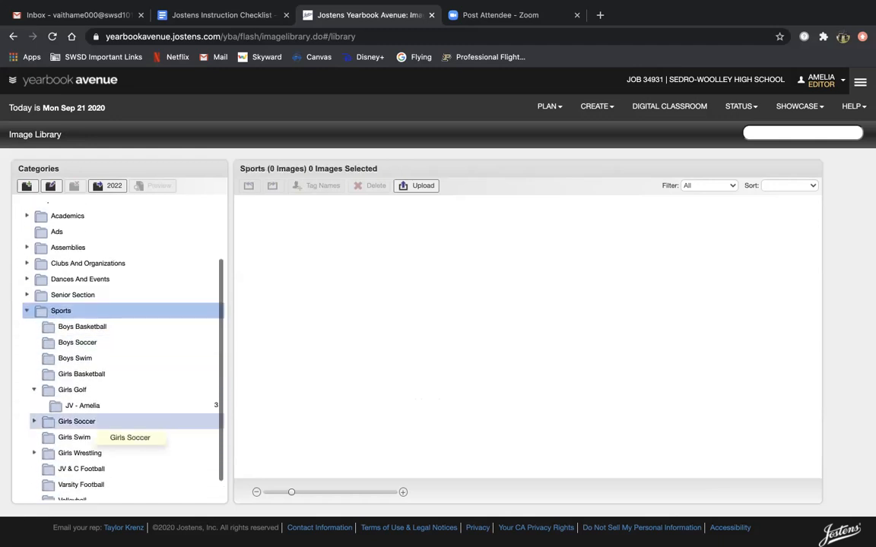
pyautogui.click(88, 406)
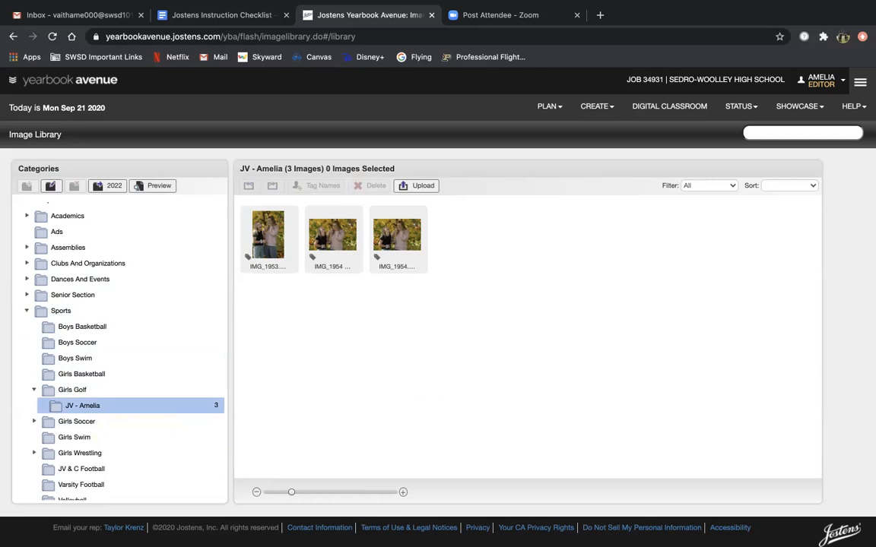
# Step: Collapse the Girls Golf and Sports folders in the category tree
pyautogui.scroll(2, 95, 277)
pyautogui.scroll(-1, 114, 403)
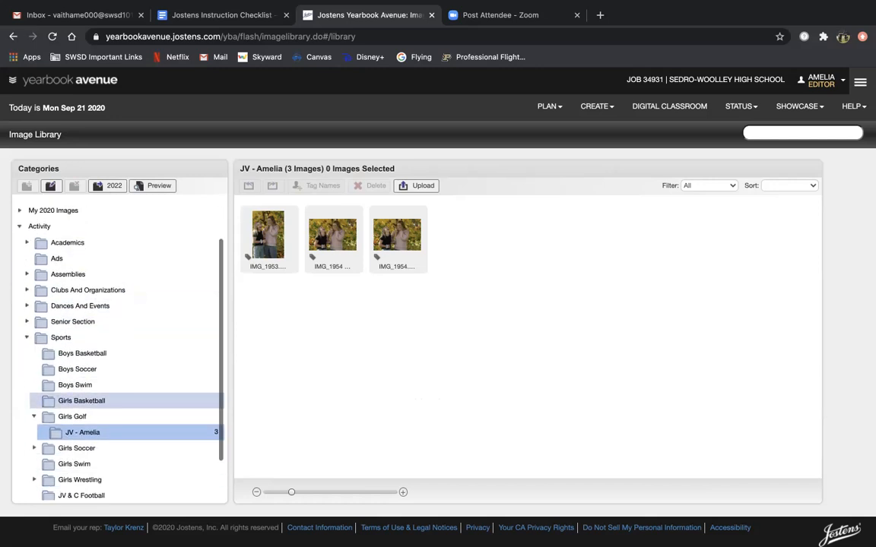
pyautogui.scroll(-1, 114, 476)
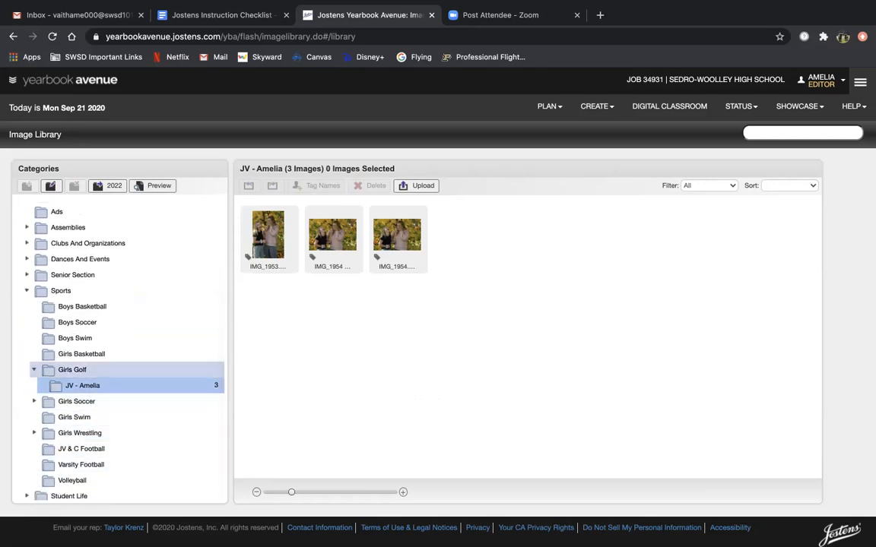
pyautogui.click(34, 370)
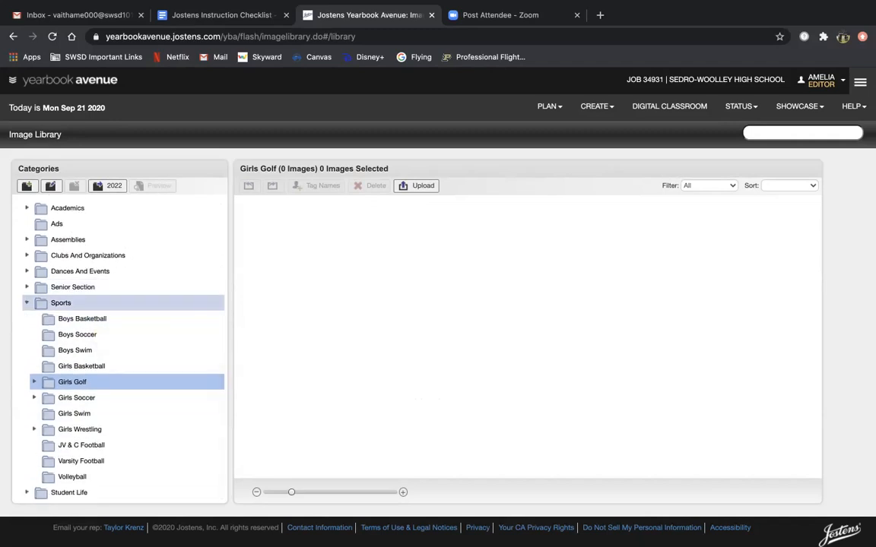
pyautogui.click(26, 303)
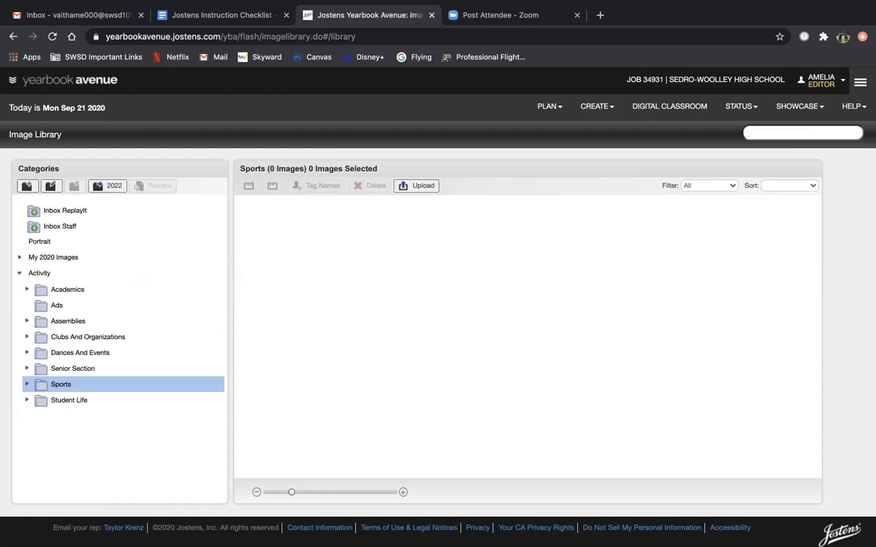
pyautogui.click(194, 15)
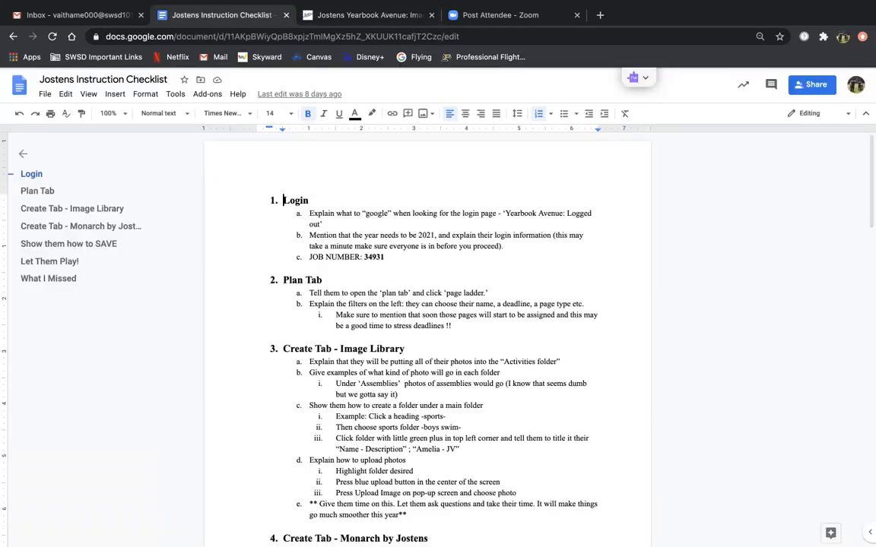
pyautogui.scroll(-2, 426, 342)
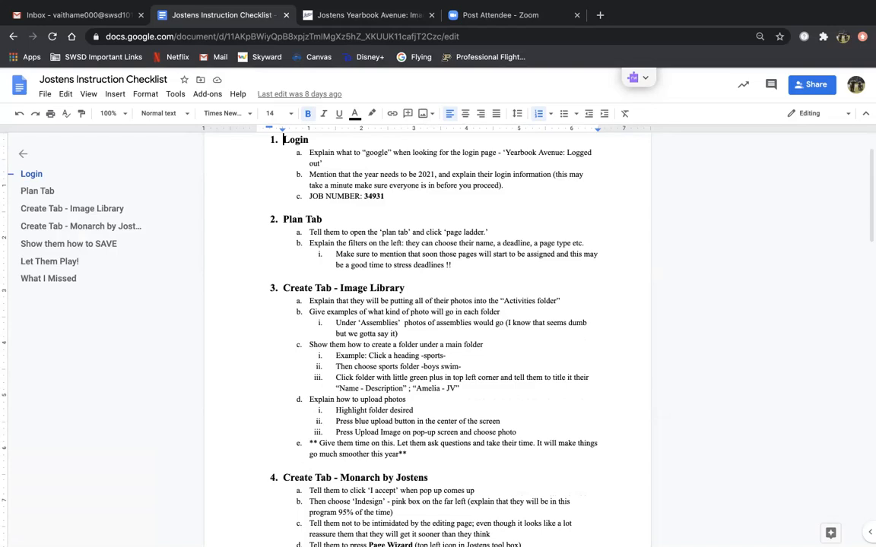
pyautogui.scroll(-6, 426, 342)
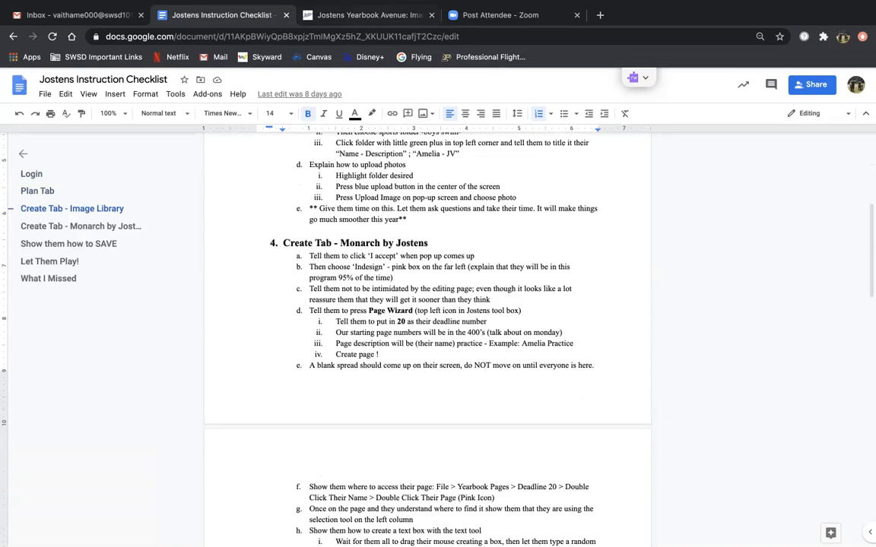
pyautogui.hotkey('ctrl', 'Tab')
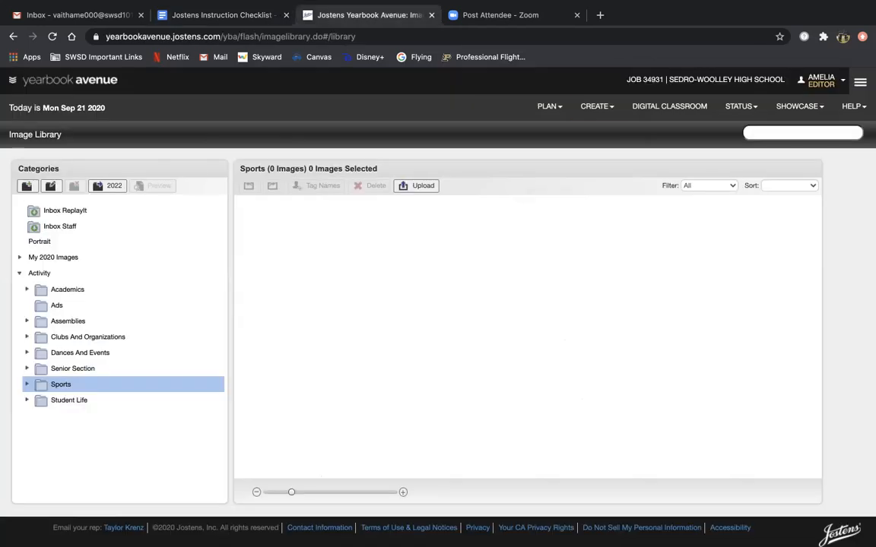
# Step: Launch Monarch by Jostens from the Create menu in Yearbook Avenue
pyautogui.click(597, 107)
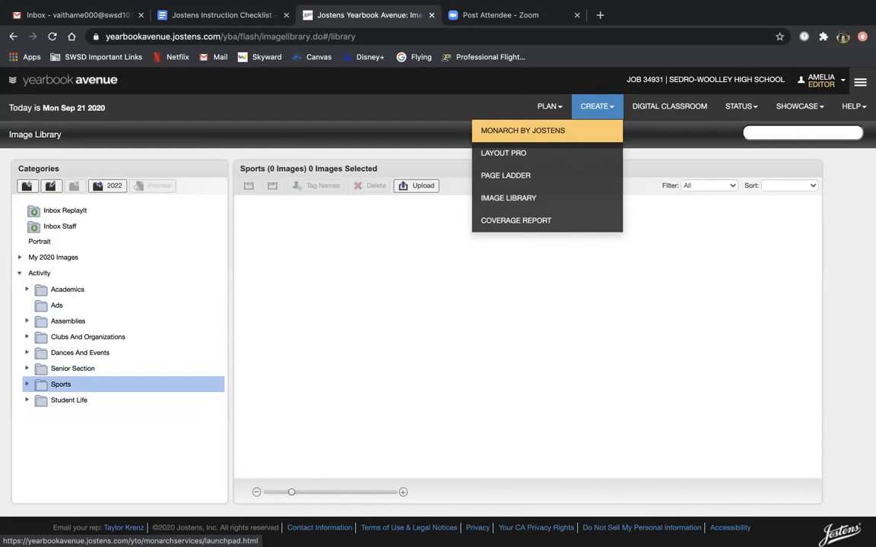
pyautogui.click(523, 130)
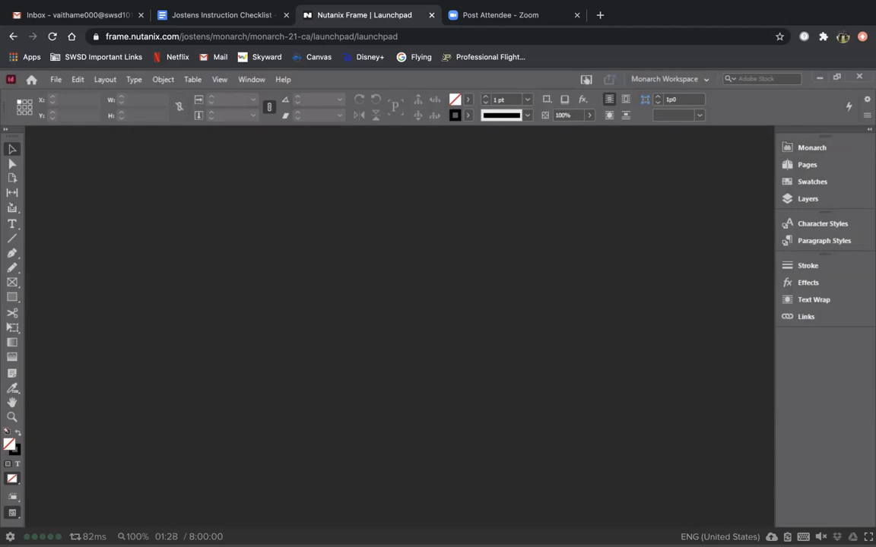
# Step: Expand the Jostens Monarch tools panel, then dismiss the File menu without choosing anything
pyautogui.click(811, 147)
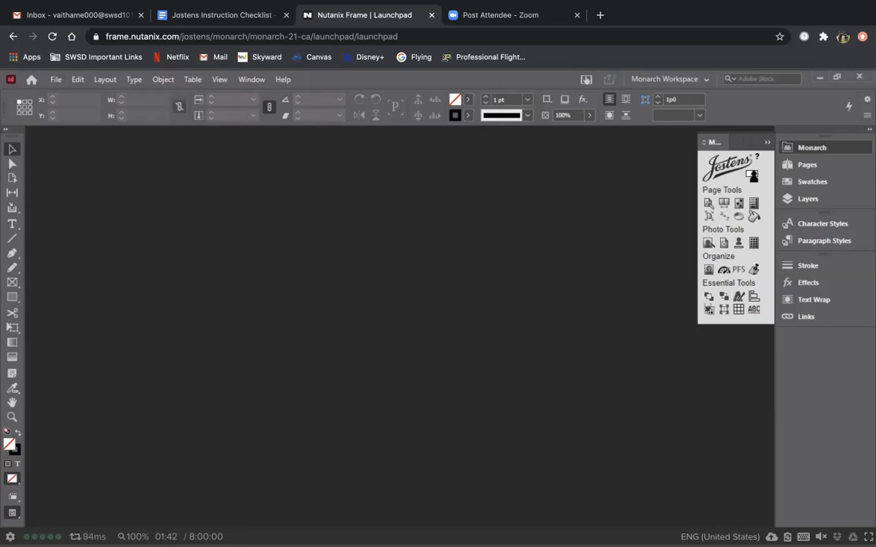
pyautogui.click(55, 79)
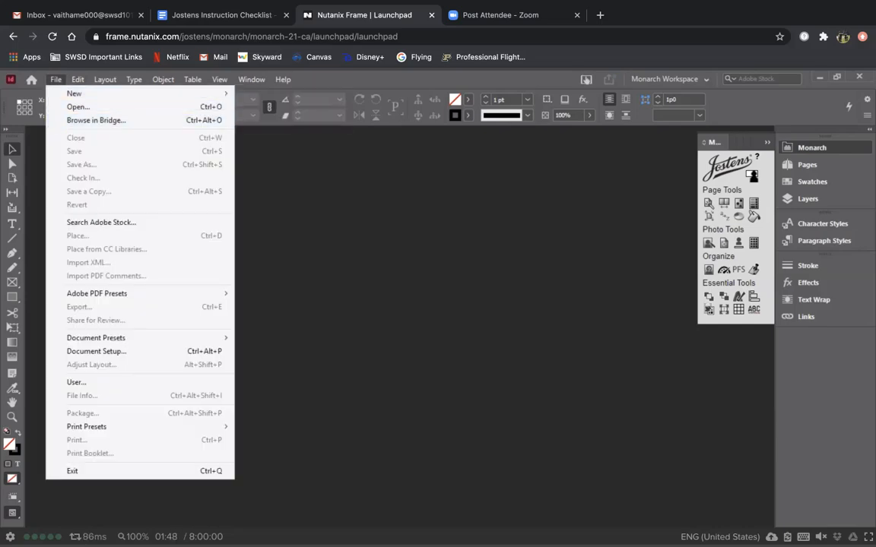
pyautogui.press('Escape')
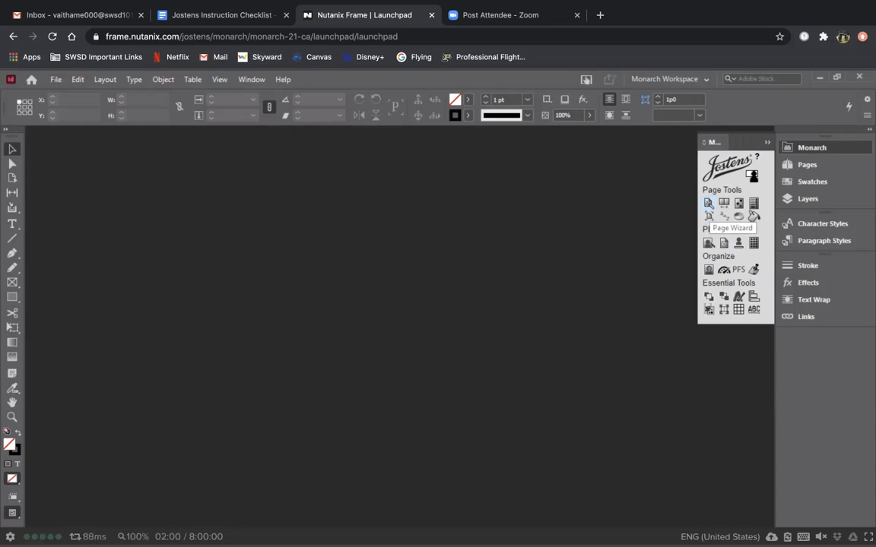
# Step: Start the Page Wizard for a new spread and reposition its dialog higher on screen
pyautogui.click(708, 204)
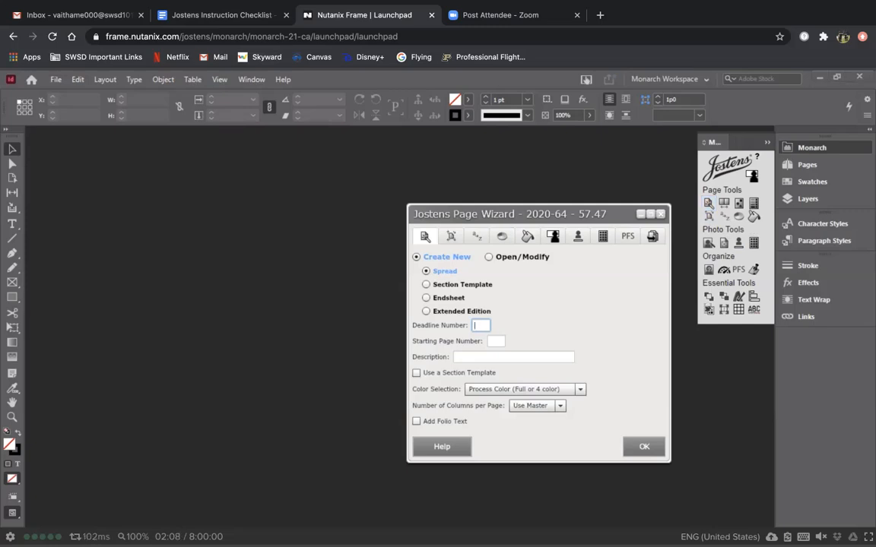
pyautogui.moveTo(470, 217); pyautogui.dragTo(332, 178)
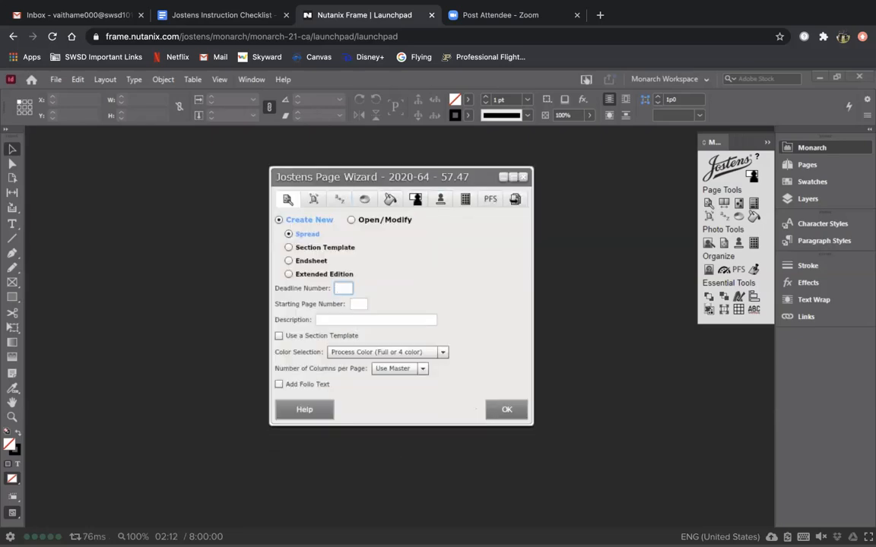
pyautogui.moveTo(397, 179); pyautogui.dragTo(403, 319)
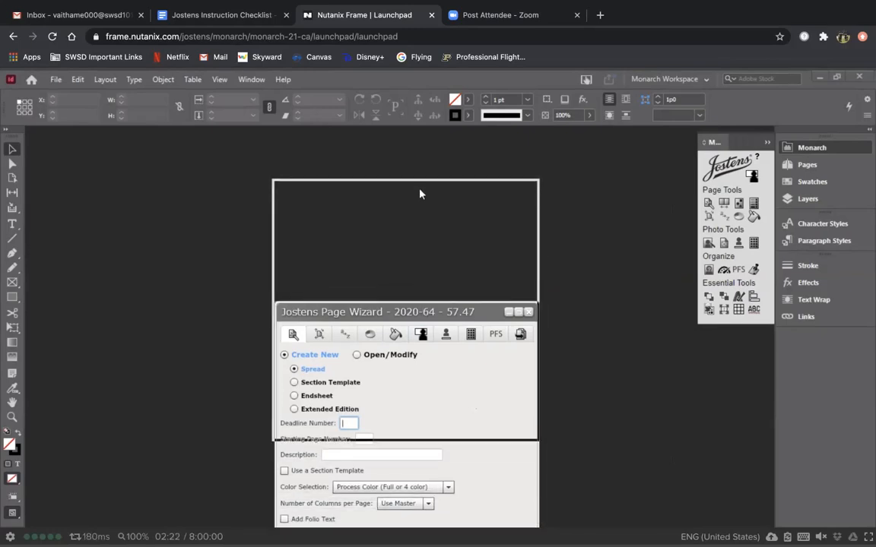
pyautogui.moveTo(422, 311); pyautogui.dragTo(419, 189)
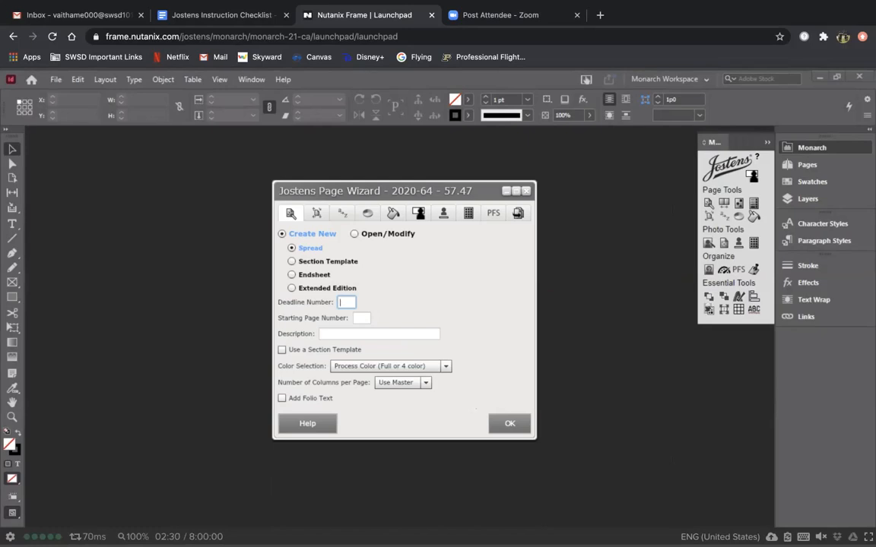
# Step: Create the spread with deadline 20, starting page 458, and description 'Amelias Practice 3'
pyautogui.write('20')
pyautogui.click(362, 319)
pyautogui.write('458')
pyautogui.click(323, 334)
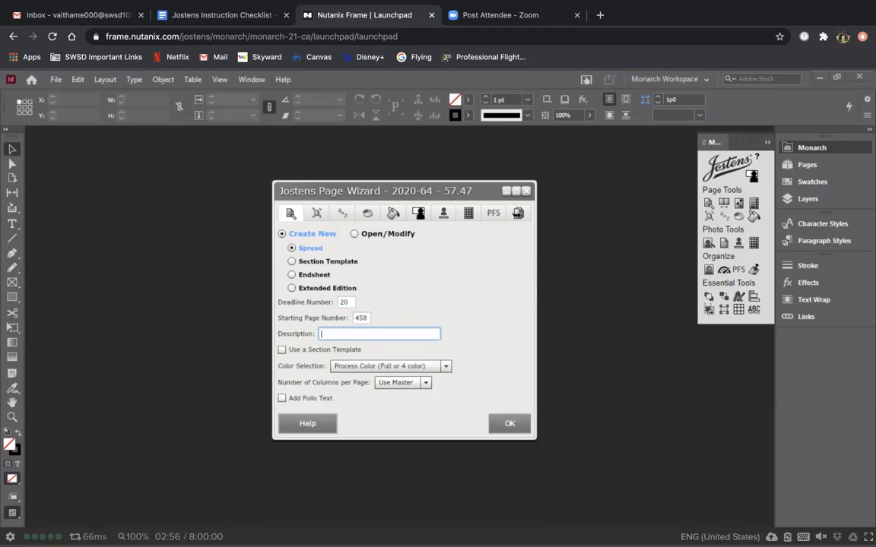
pyautogui.write('P')
pyautogui.press('BackSpace')
pyautogui.write('Amelias Practice 3')
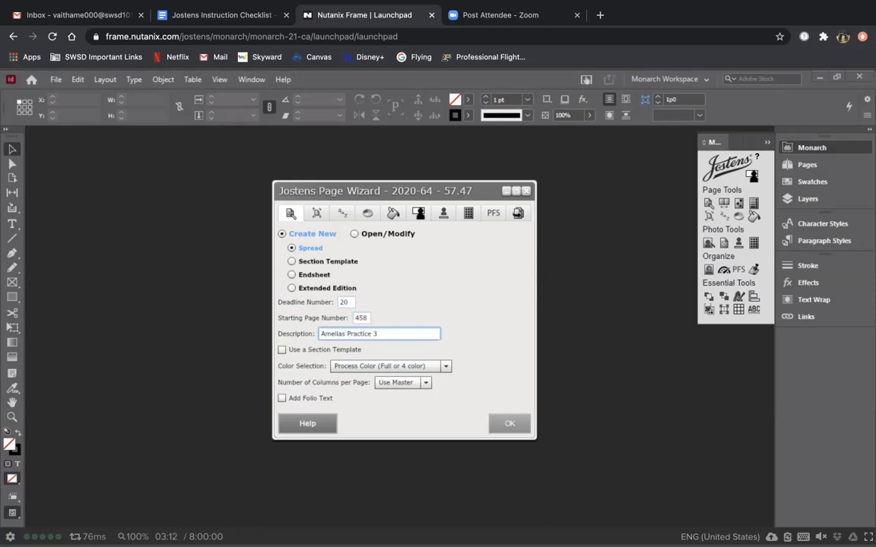
pyautogui.click(510, 424)
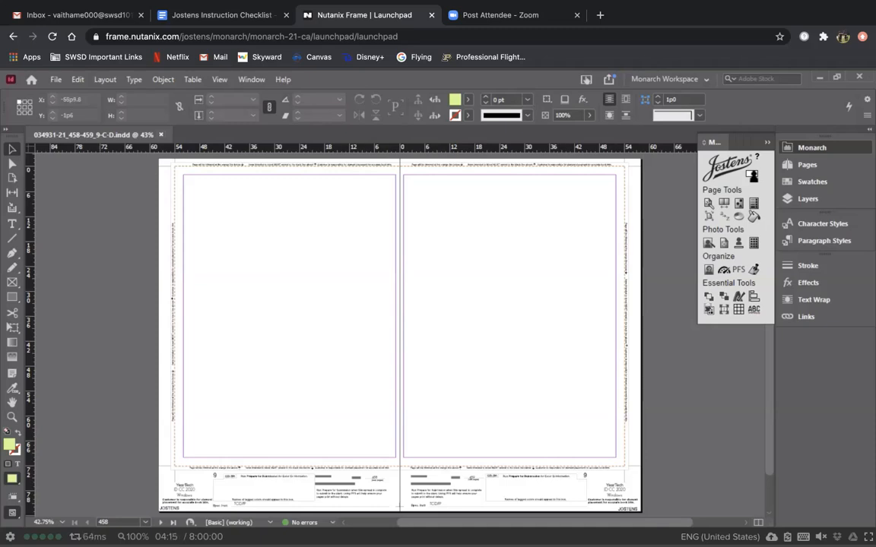
pyautogui.click(213, 14)
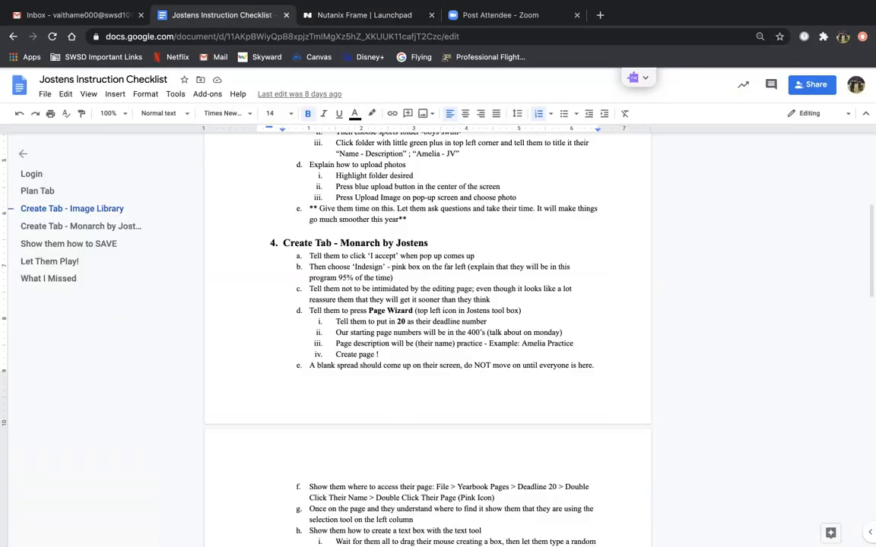
pyautogui.scroll(-4, 427, 334)
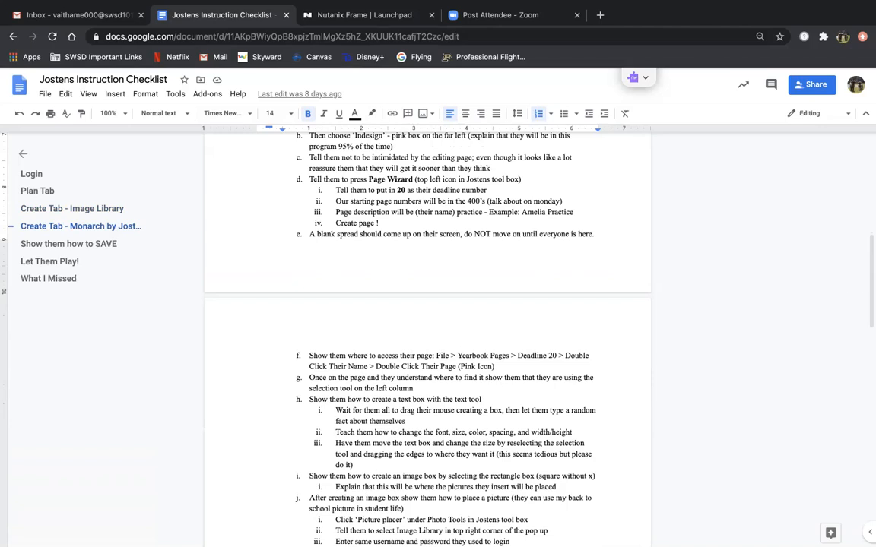
pyautogui.click(357, 15)
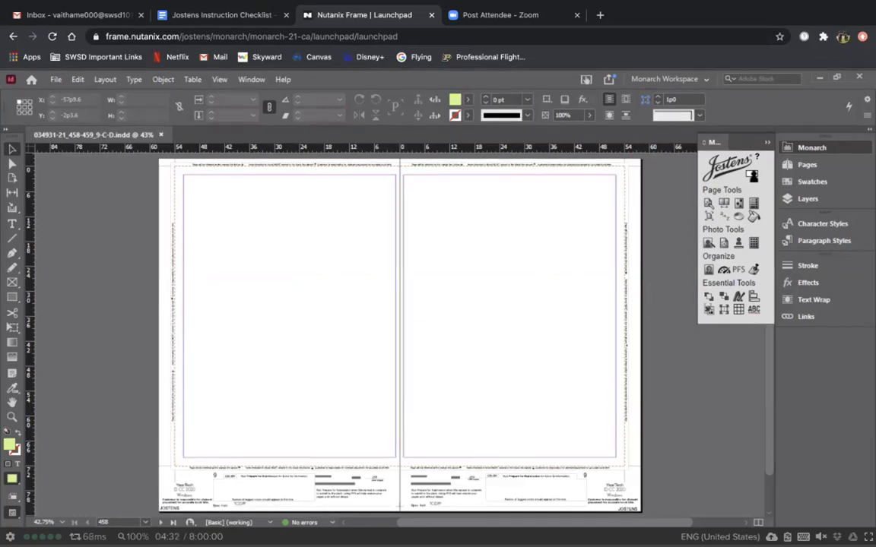
# Step: Close the spread and reopen its .indd file from Deadline 20 > 458-459 folder
pyautogui.click(160, 135)
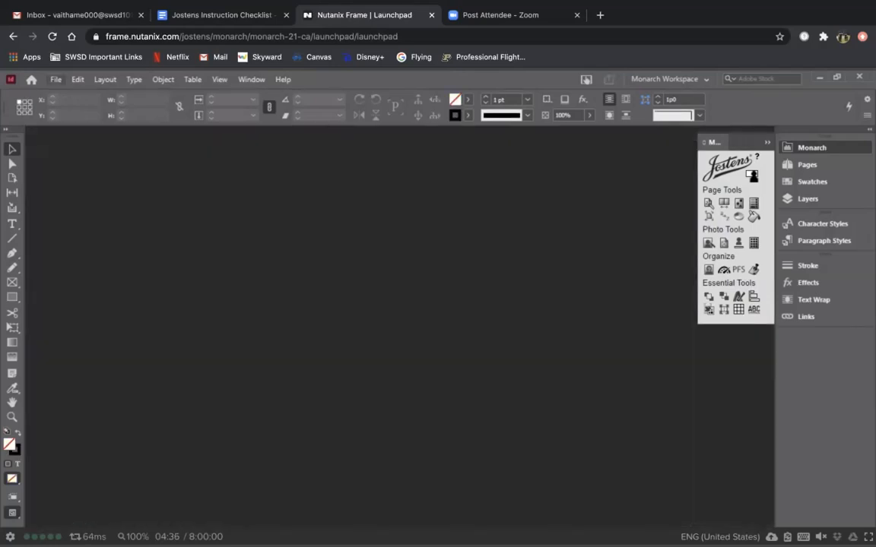
pyautogui.click(56, 80)
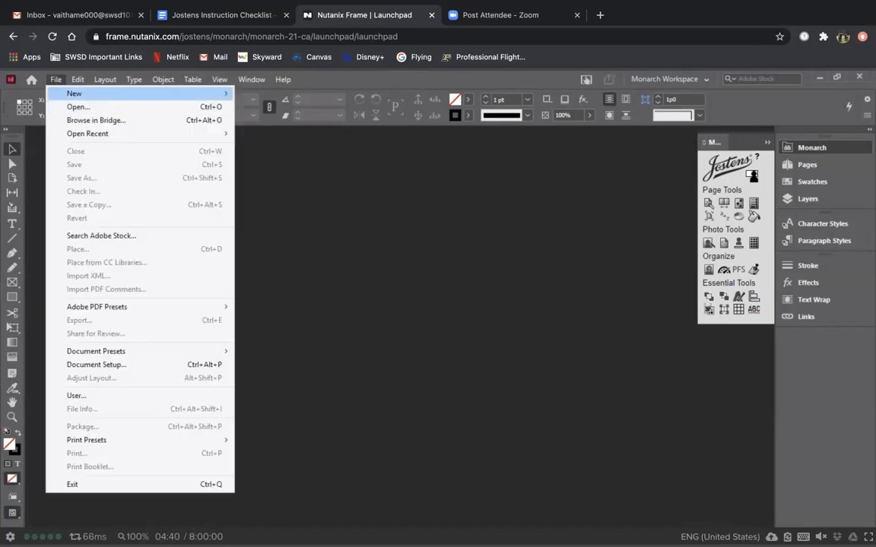
pyautogui.click(77, 107)
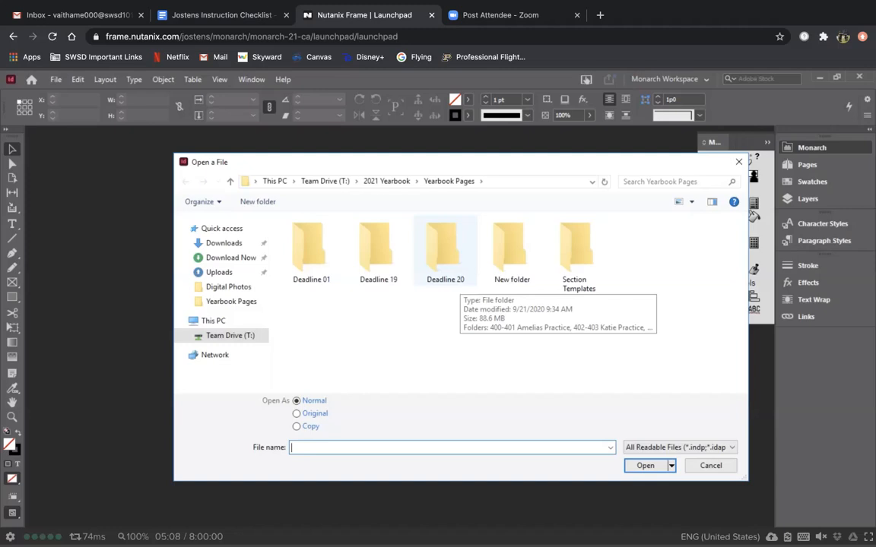
pyautogui.doubleClick(445, 255)
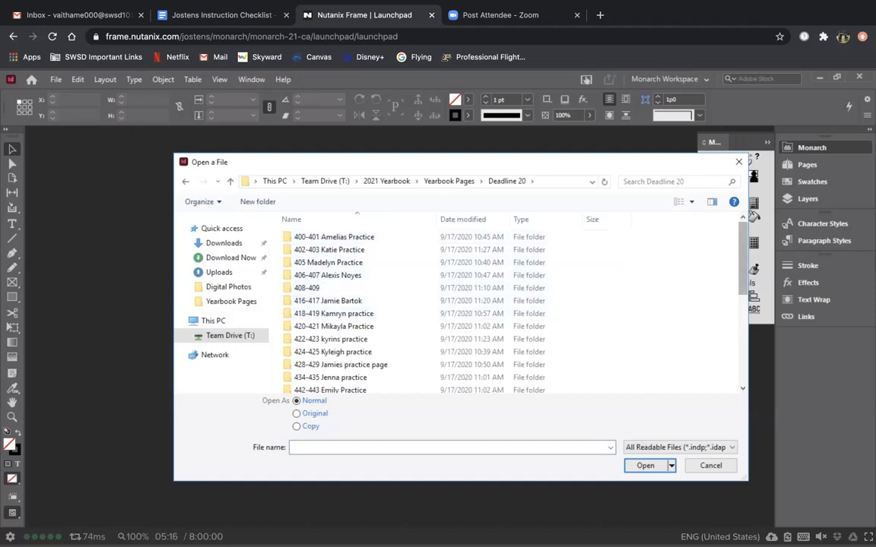
pyautogui.scroll(-3, 669, 274)
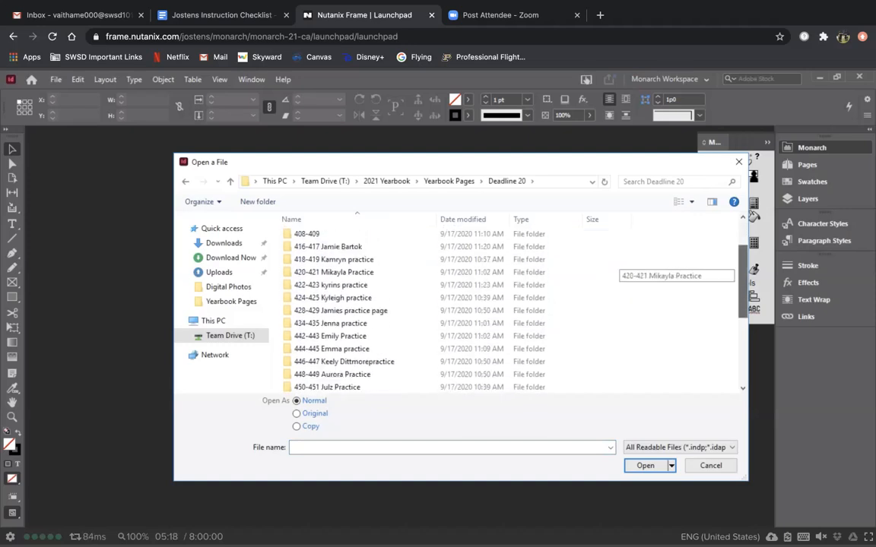
pyautogui.scroll(-3, 669, 273)
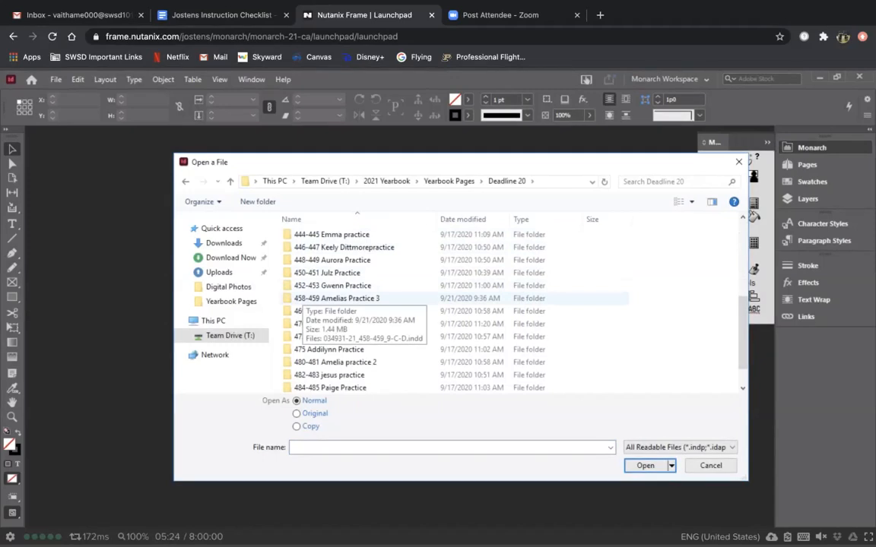
pyautogui.doubleClick(311, 298)
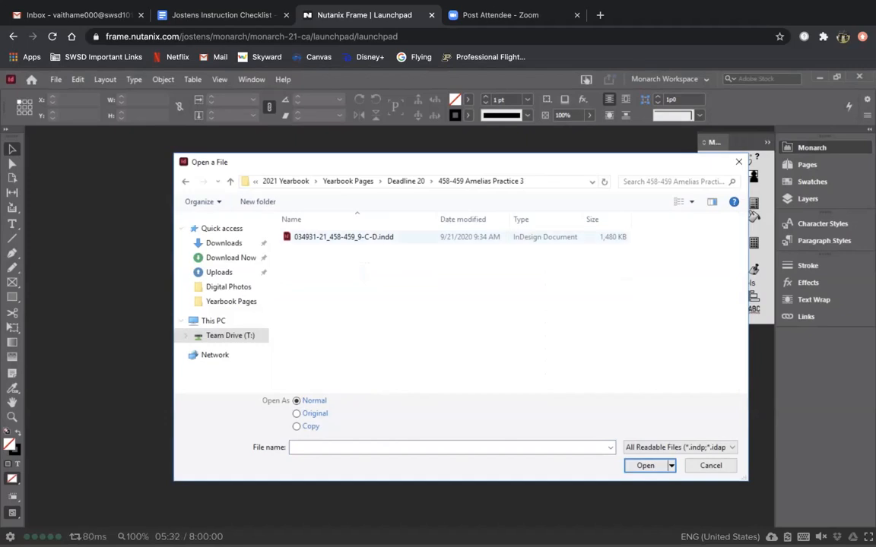
pyautogui.doubleClick(316, 237)
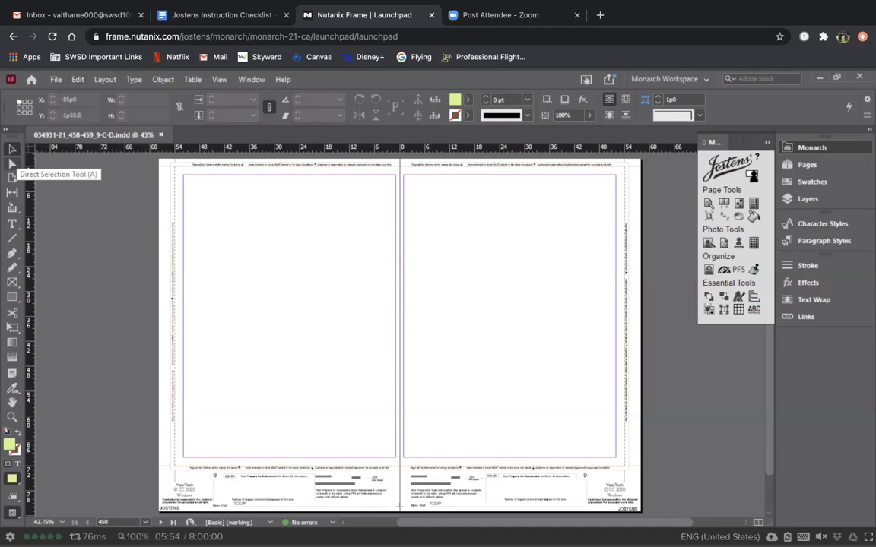
# Step: Try the Gap tool, then return to the Selection tool on the blank spread
pyautogui.click(12, 192)
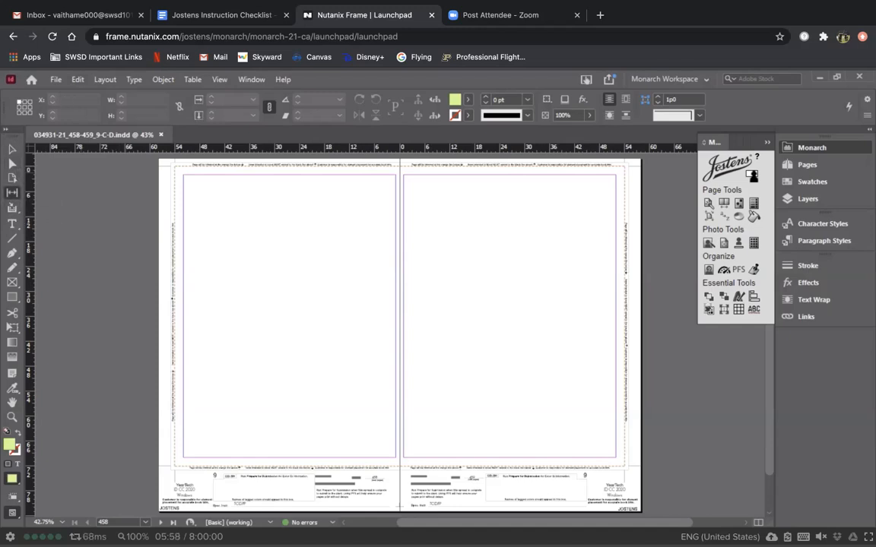
pyautogui.click(12, 150)
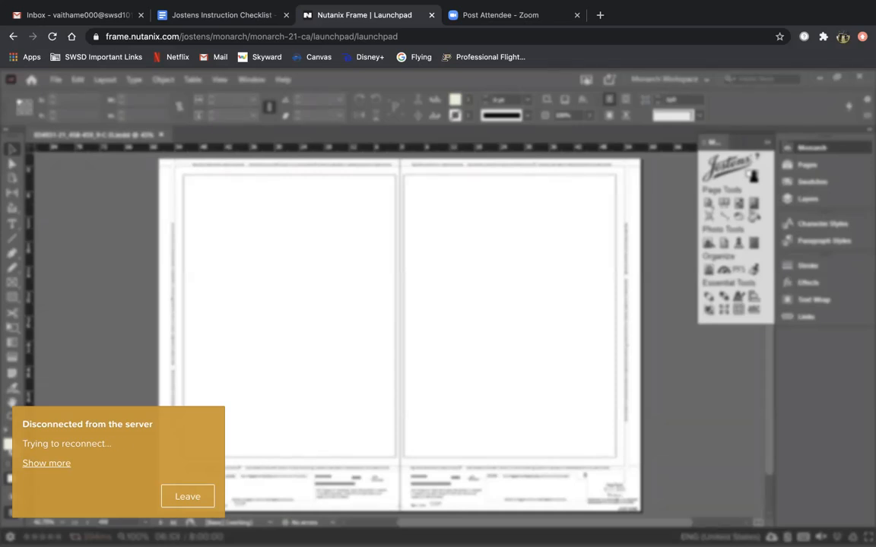
# Step: Close the stray mail and Zoom tabs, review the checklist, and return to Monarch
pyautogui.click(220, 15)
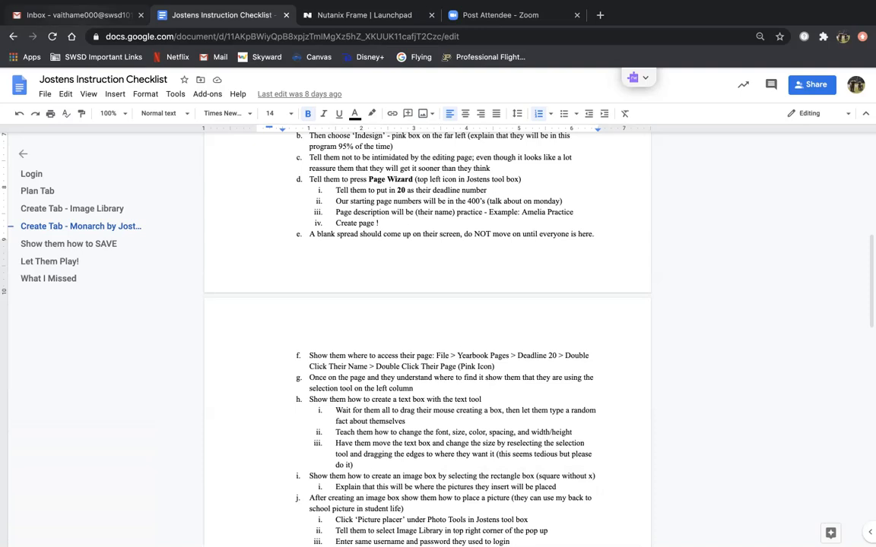
pyautogui.click(120, 15)
pyautogui.click(141, 14)
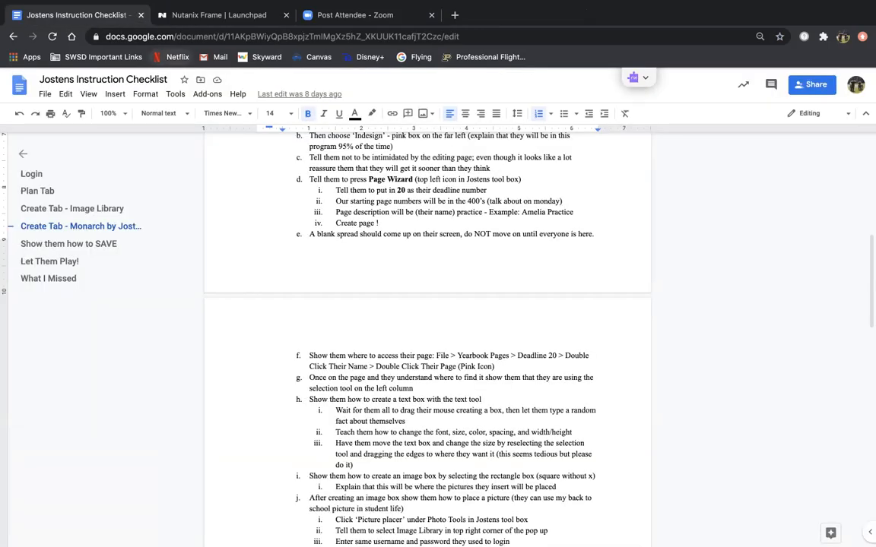
pyautogui.click(335, 14)
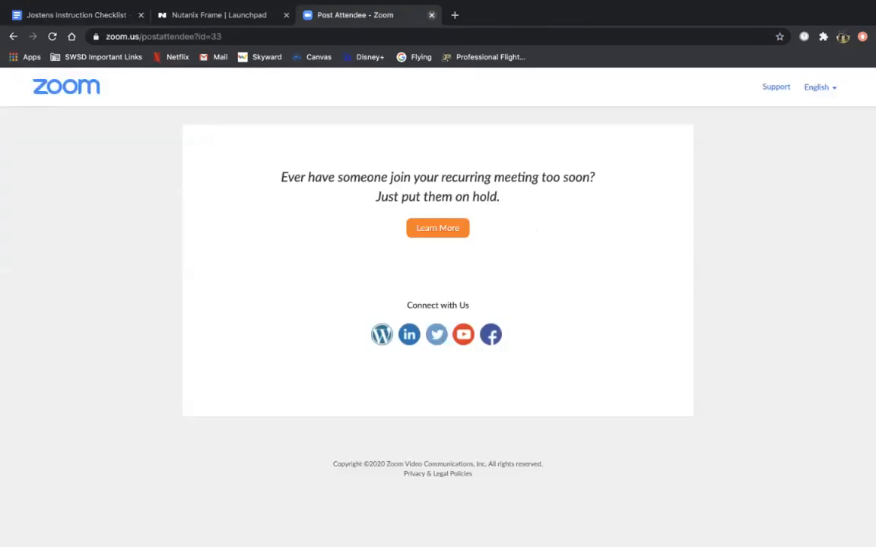
pyautogui.click(431, 15)
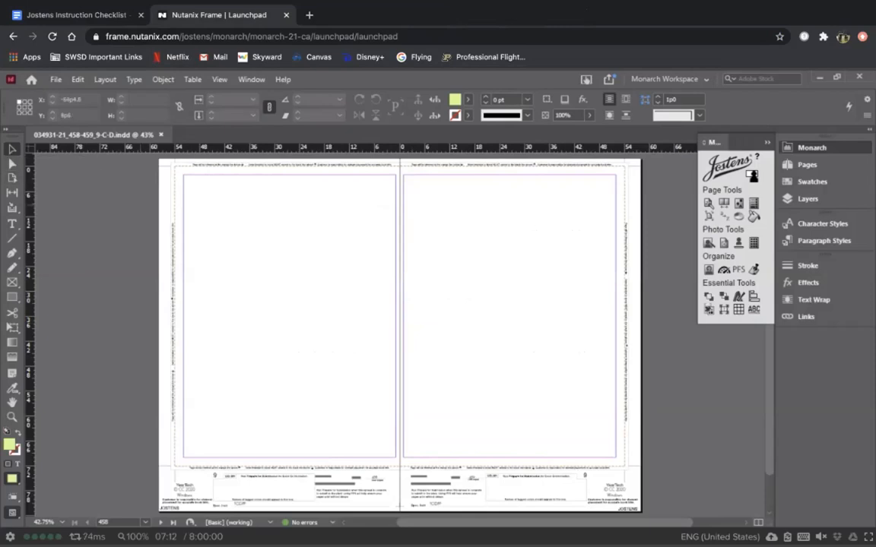
pyautogui.click(83, 16)
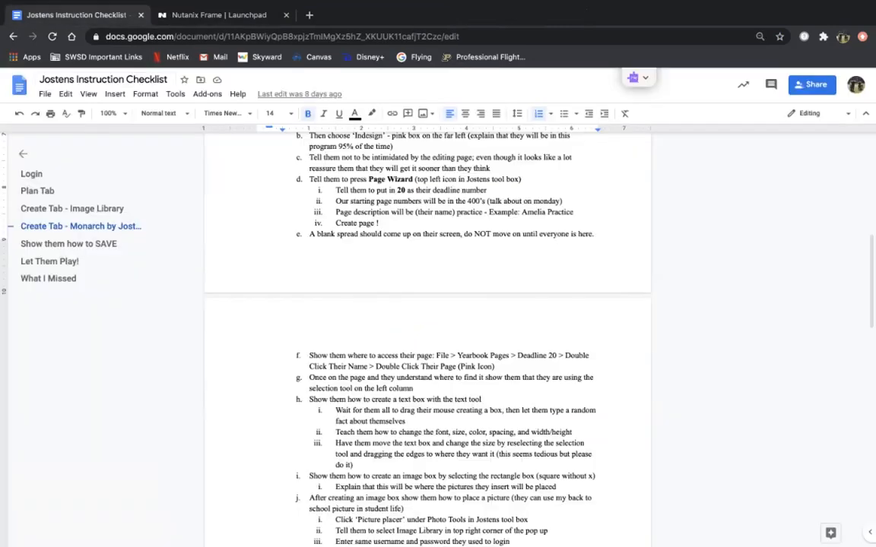
pyautogui.scroll(-2, 426, 342)
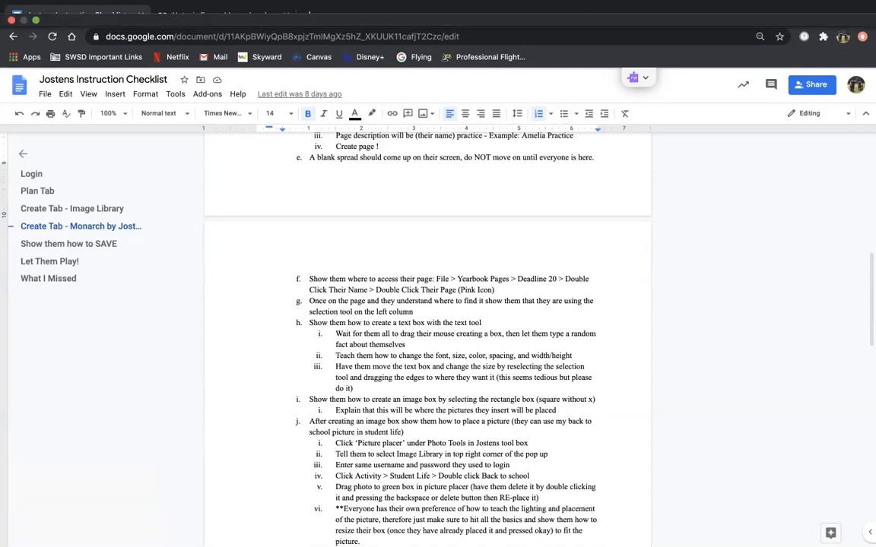
pyautogui.click(219, 15)
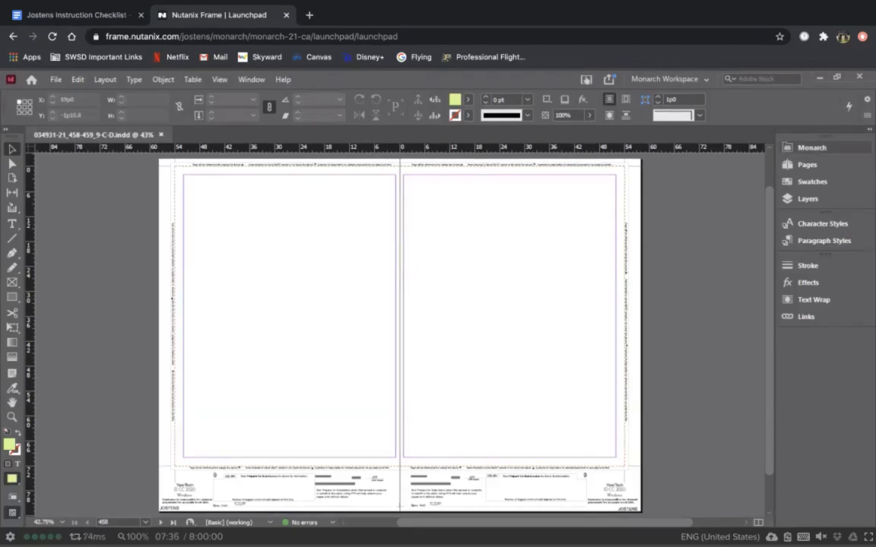
# Step: Expand the Monarch tools panel and select the Type tool for text frames
pyautogui.click(811, 148)
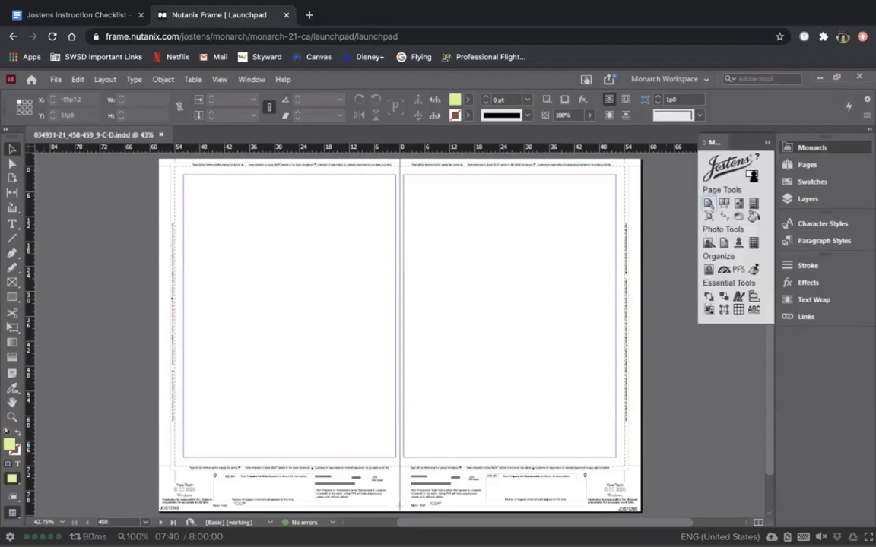
pyautogui.click(12, 224)
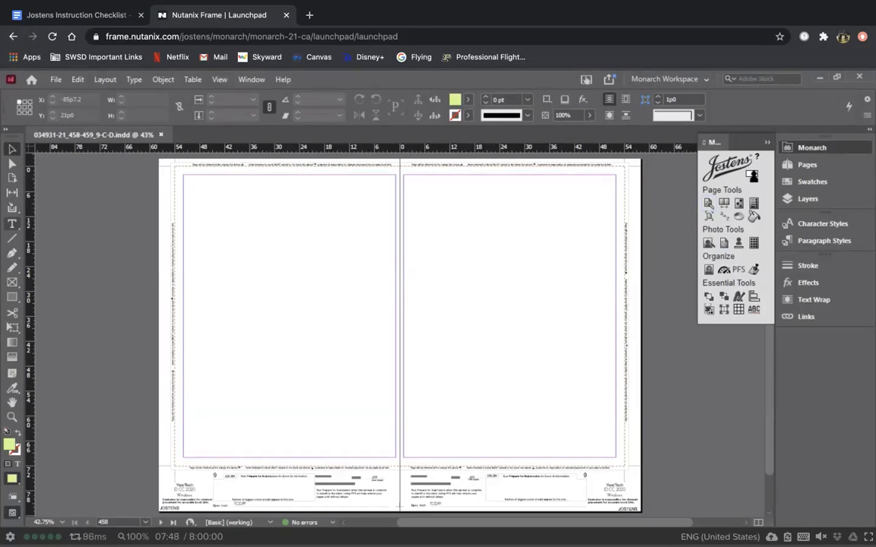
pyautogui.click(12, 224)
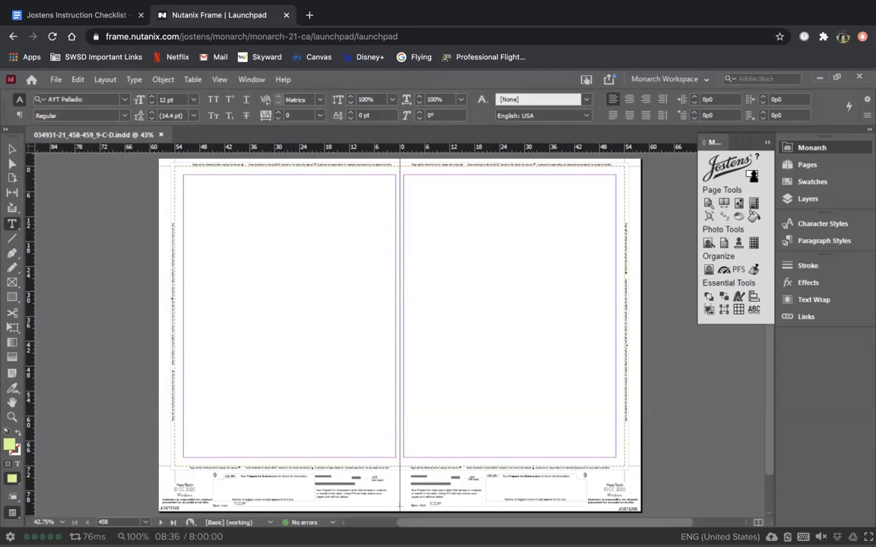
# Step: Draw an empty text frame near the top-left of the left page, redrawing after an undo
pyautogui.click(392, 100)
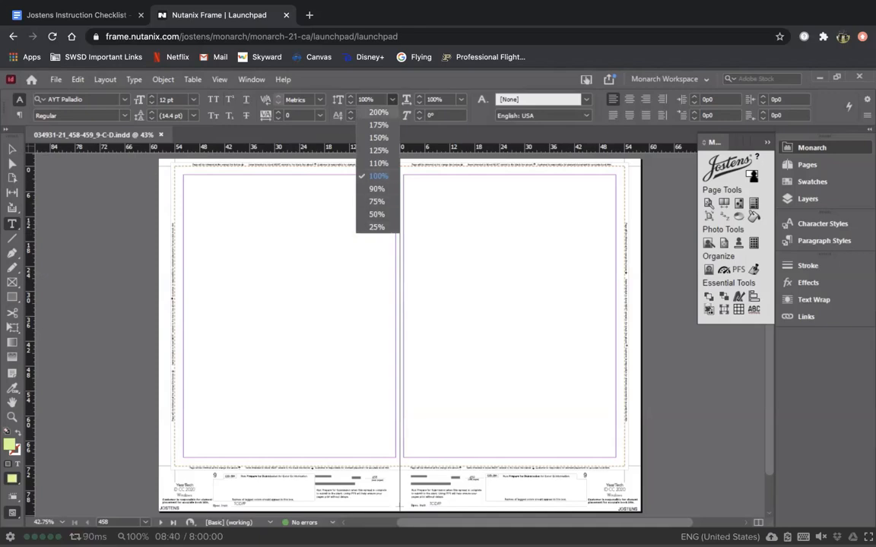
pyautogui.click(392, 100)
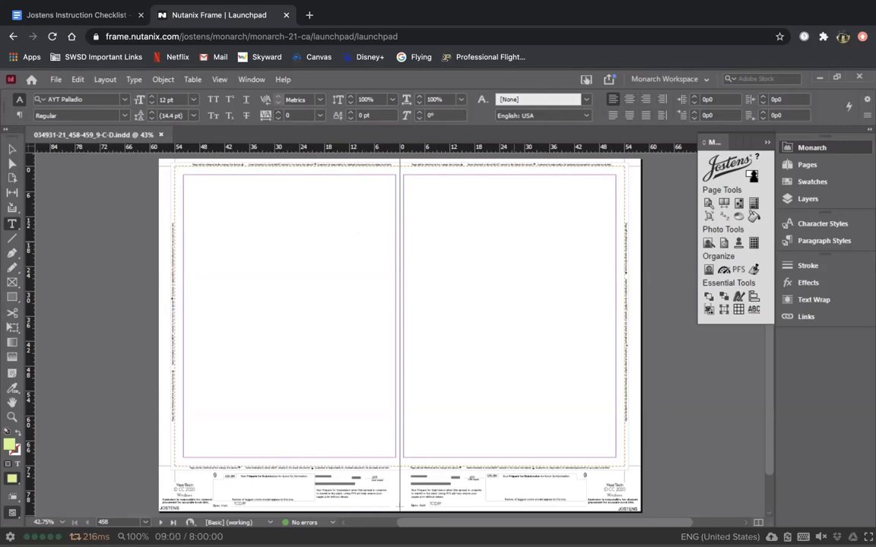
pyautogui.moveTo(208, 201); pyautogui.dragTo(208, 201)
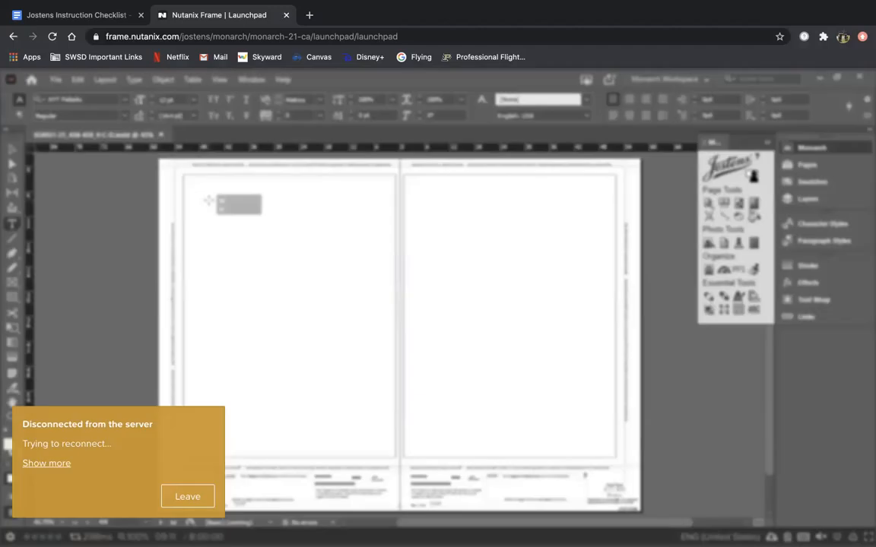
pyautogui.moveTo(209, 200); pyautogui.dragTo(318, 242)
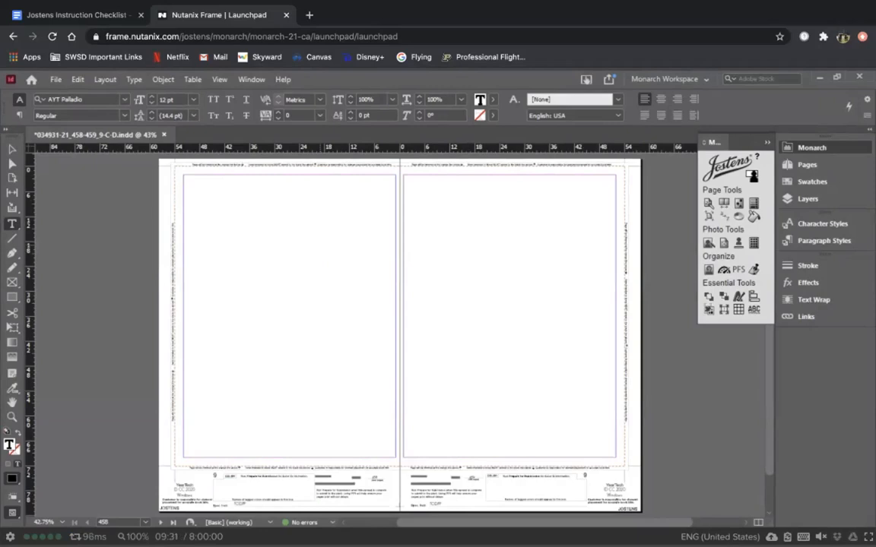
pyautogui.hotkey('ctrl', 'z')
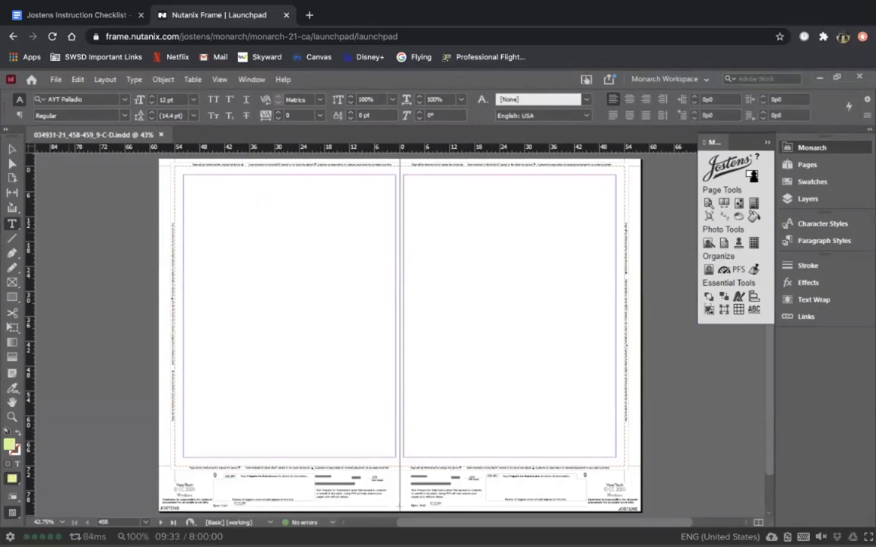
pyautogui.click(13, 149)
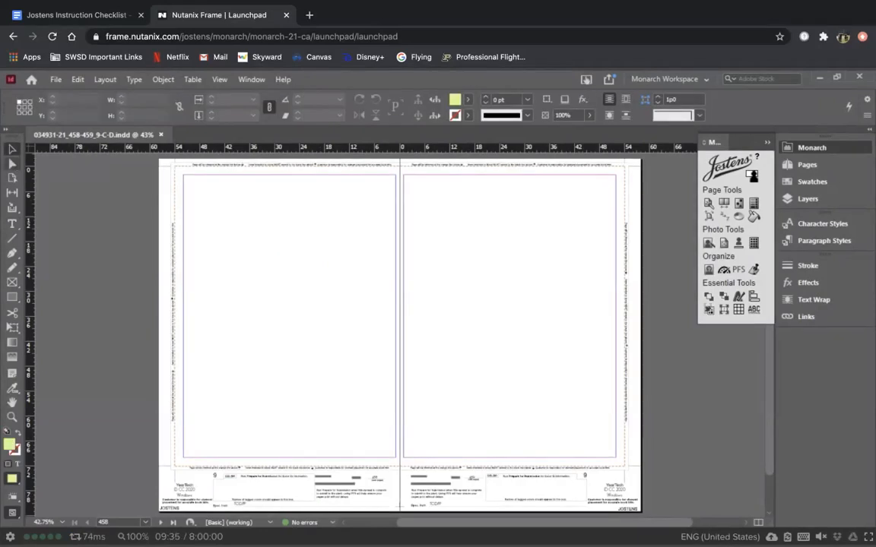
pyautogui.click(12, 224)
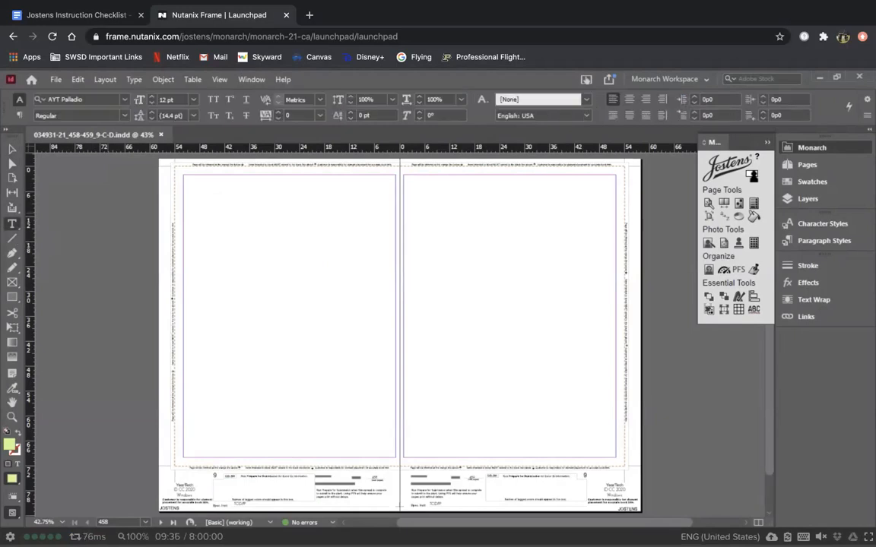
pyautogui.moveTo(216, 201); pyautogui.dragTo(342, 253)
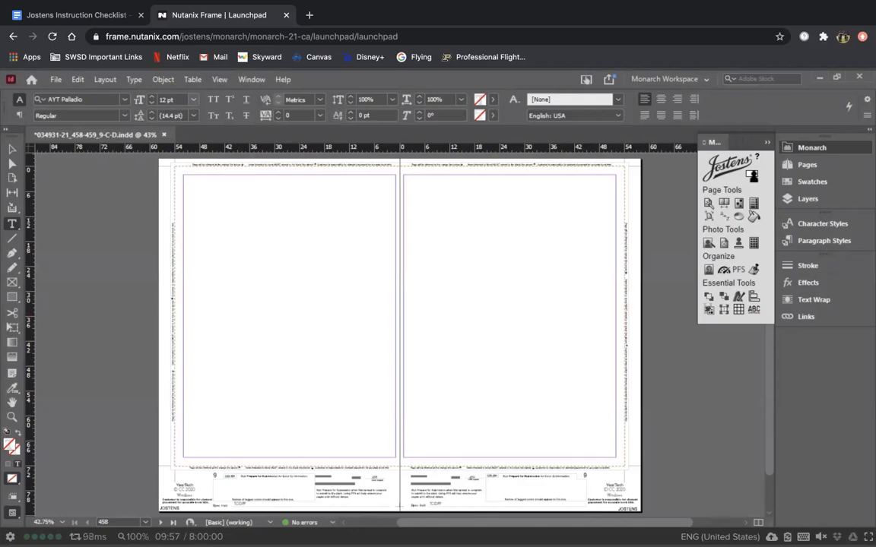
# Step: Set the font size to 36 pt and type 'Amelia flys planes.' into the left-page frame
pyautogui.click(194, 100)
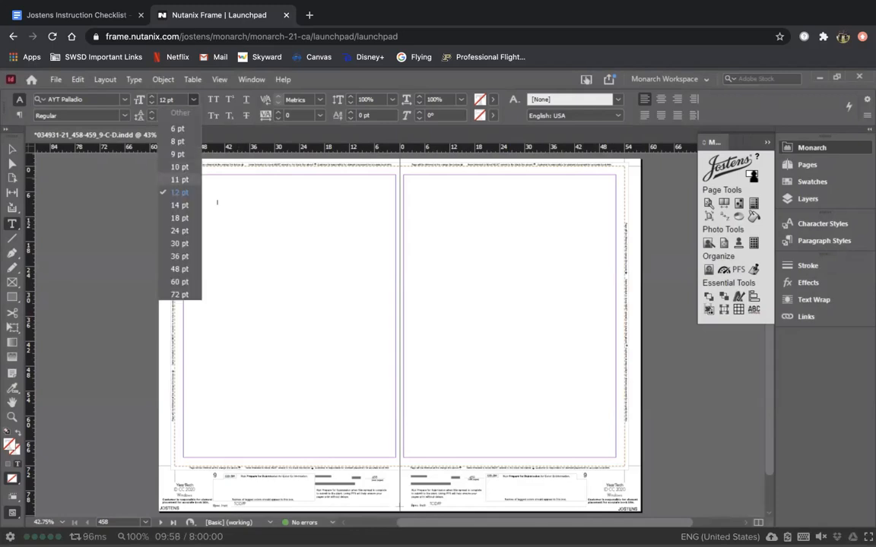
pyautogui.click(179, 257)
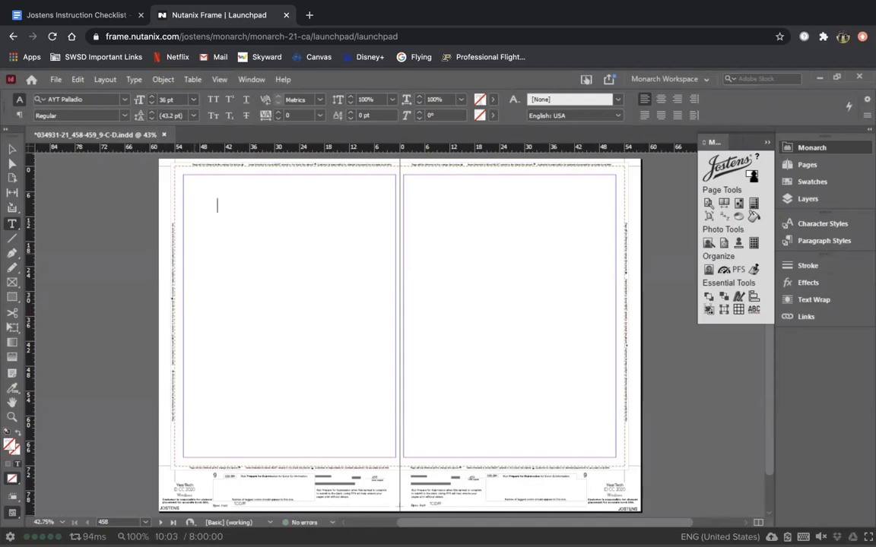
pyautogui.write('Amelia flys planes ')
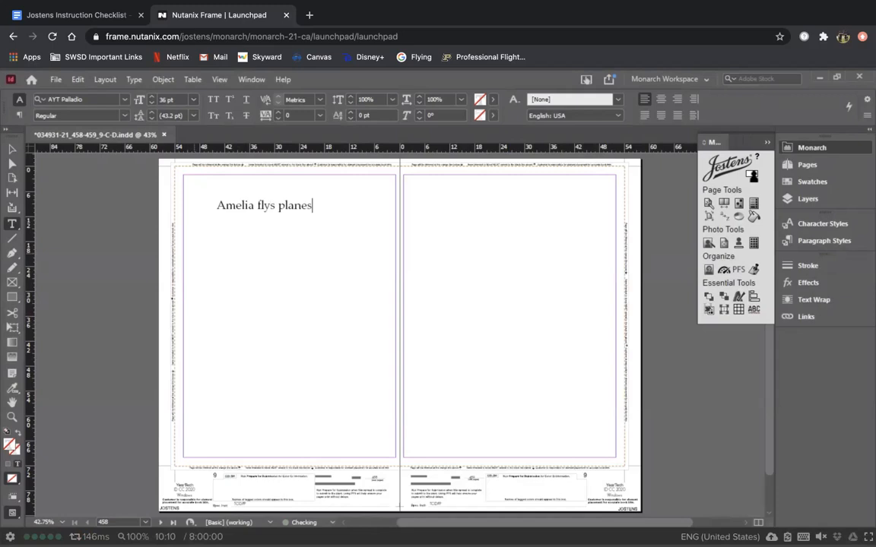
pyautogui.write('.')
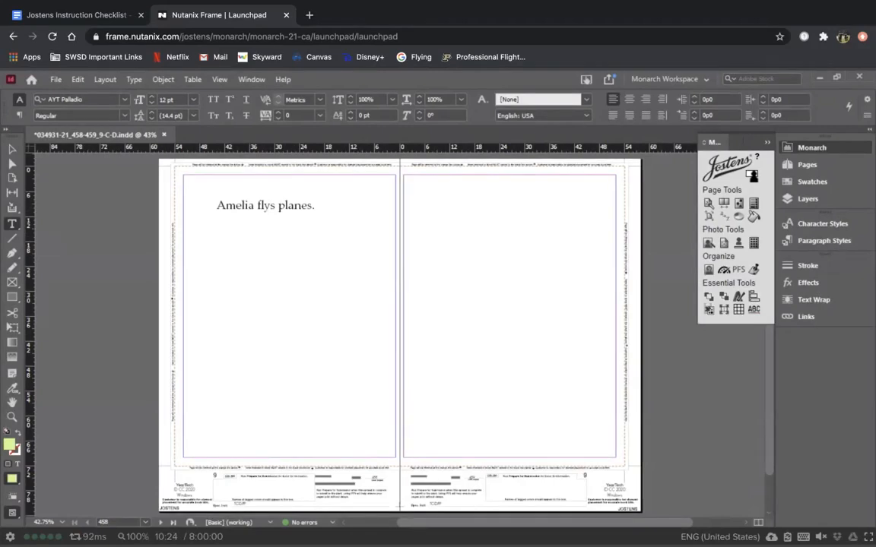
pyautogui.click(264, 205)
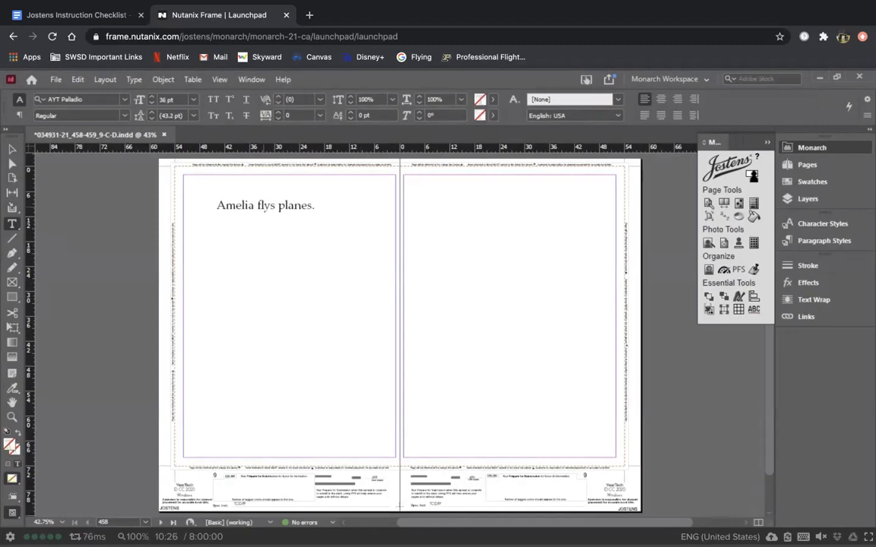
pyautogui.moveTo(264, 205); pyautogui.dragTo(315, 206)
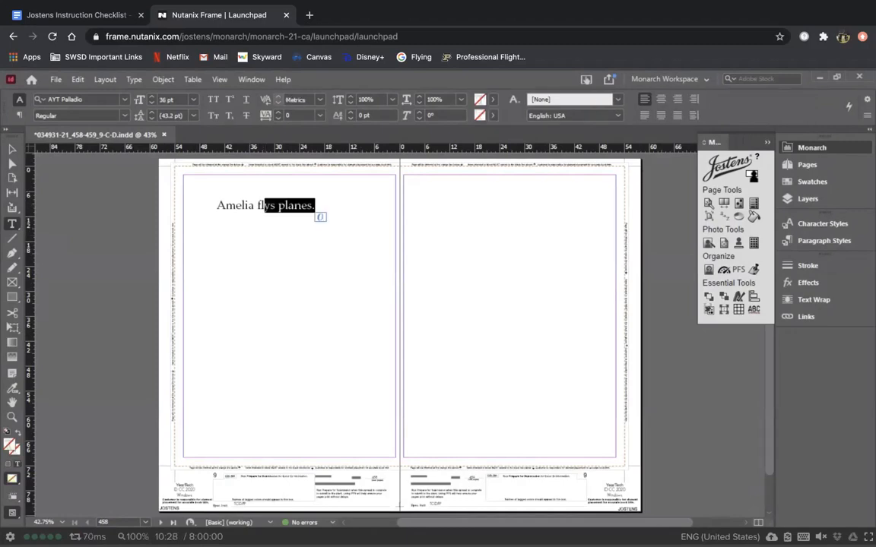
pyautogui.click(269, 206)
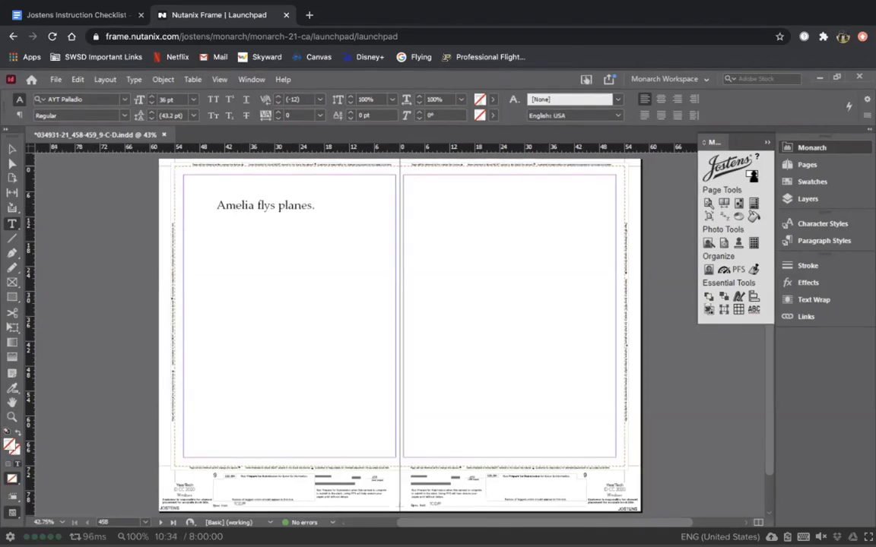
pyautogui.click(13, 149)
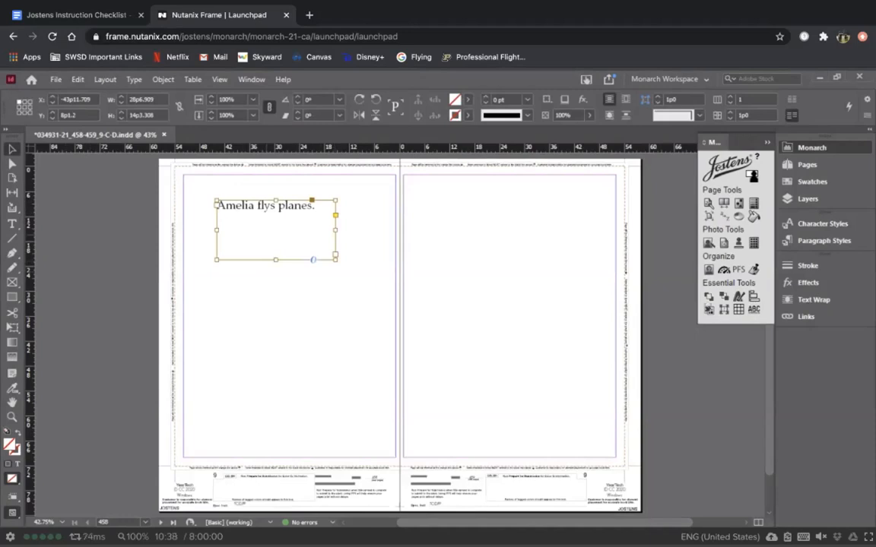
# Step: Move the Amelia text frame to the top of the right page, undoing an accidental rotation
pyautogui.moveTo(226, 207); pyautogui.dragTo(437, 214)
pyautogui.moveTo(549, 266); pyautogui.dragTo(581, 293)
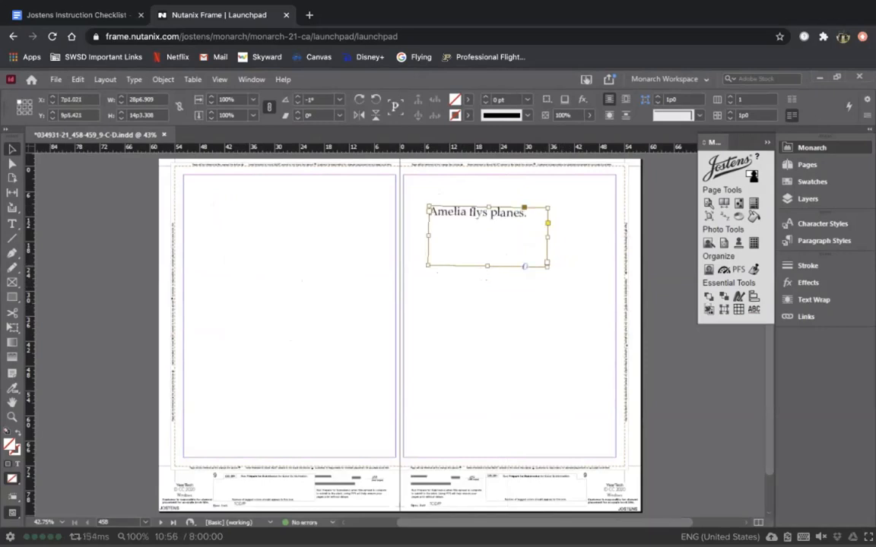
pyautogui.hotkey('ctrl', 'z')
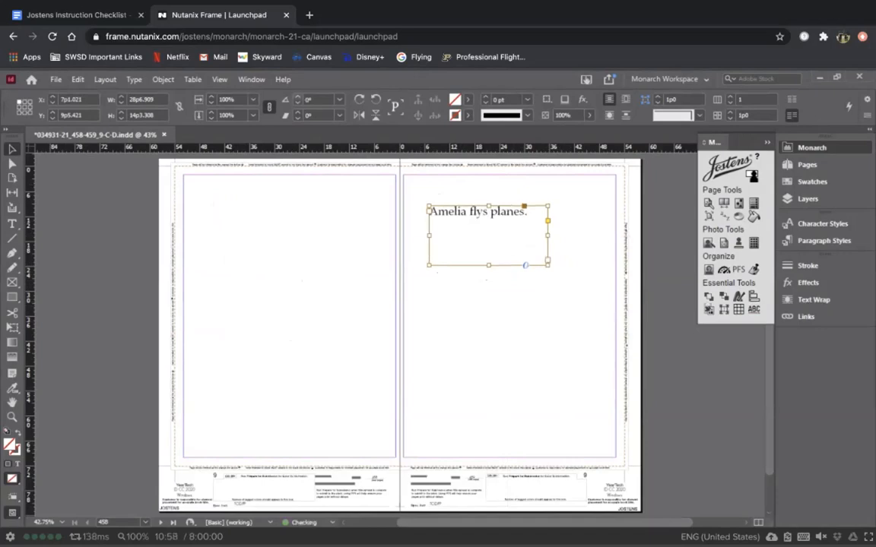
pyautogui.hotkey('ctrl', 'shift', 'a')
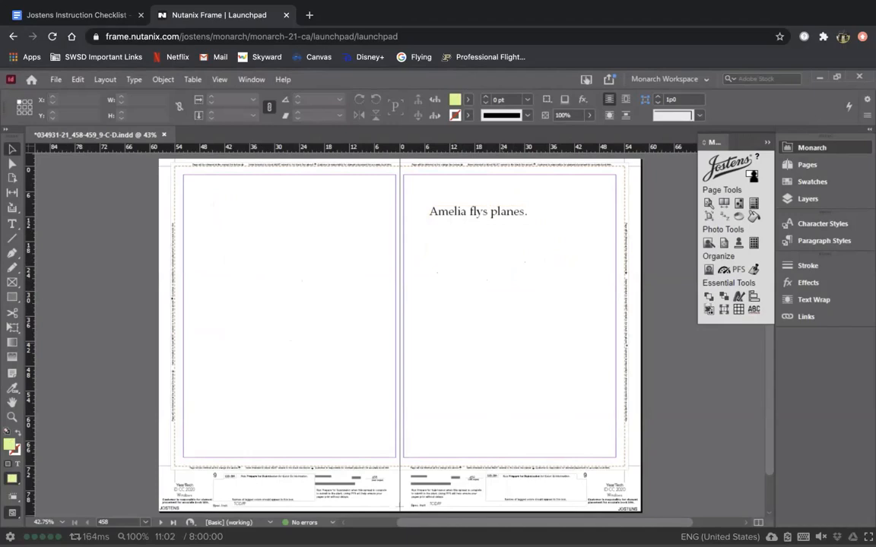
pyautogui.click(479, 215)
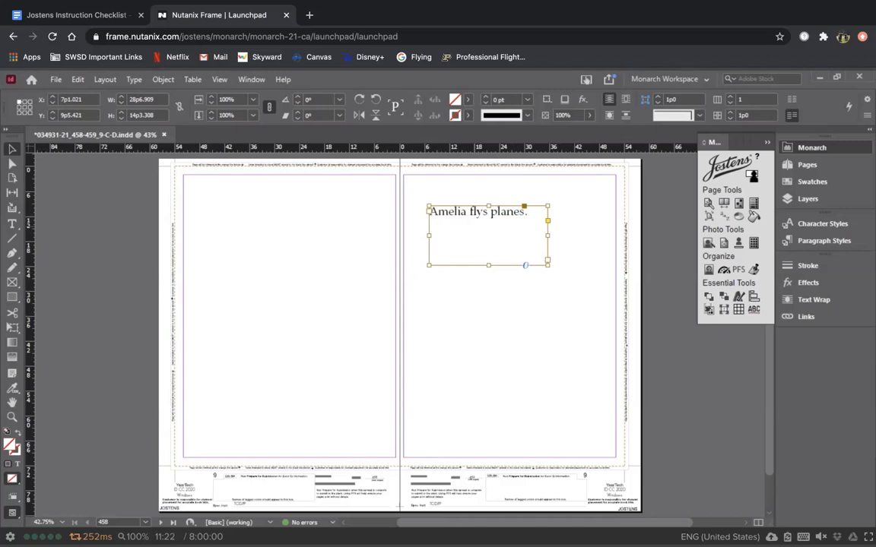
# Step: Shrink the 'Amelia flys planes.' frame to about 24p5.848 by 4p1.753 to hug its line
pyautogui.moveTo(547, 265); pyautogui.dragTo(530, 244)
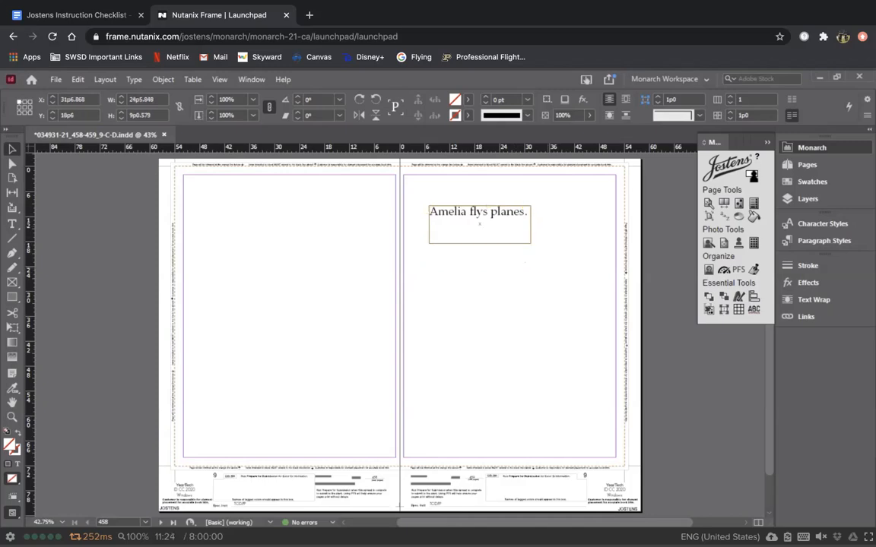
pyautogui.click(455, 259)
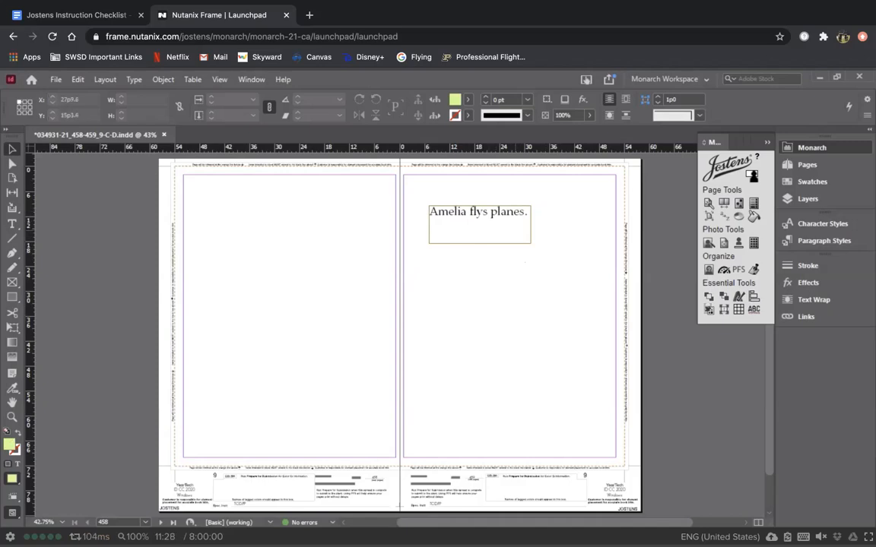
pyautogui.click(481, 217)
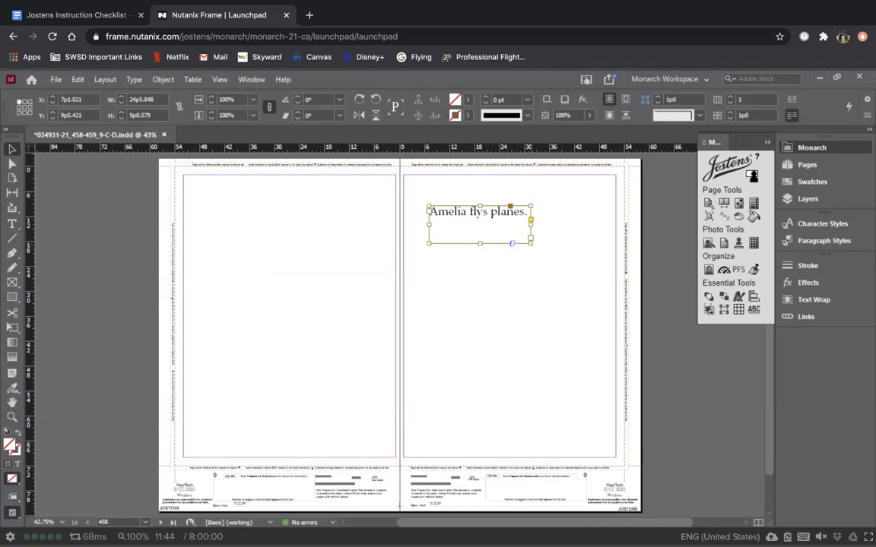
pyautogui.moveTo(532, 243); pyautogui.dragTo(588, 347)
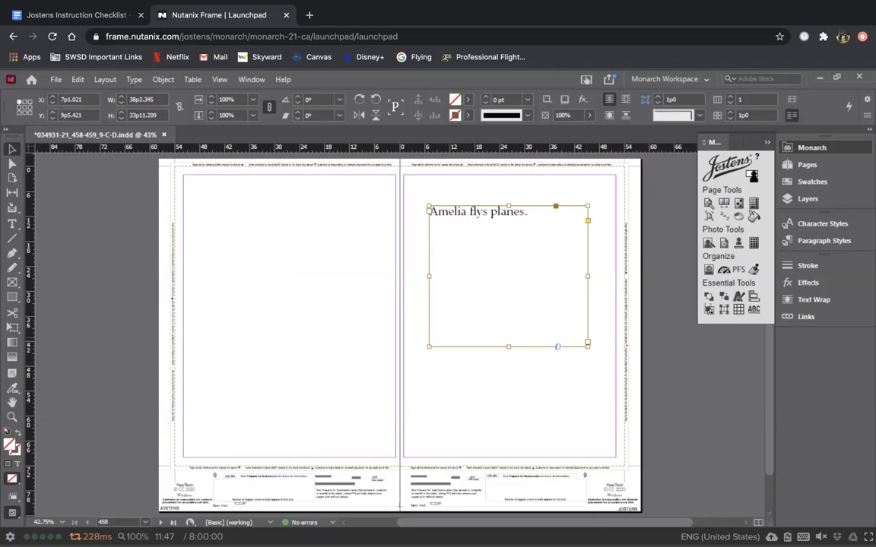
pyautogui.click(490, 228)
pyautogui.moveTo(588, 346); pyautogui.dragTo(530, 221)
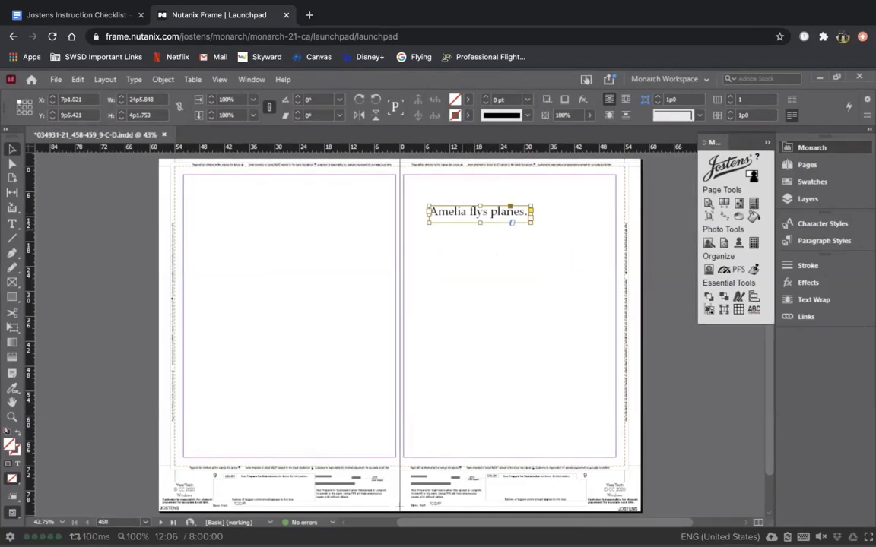
# Step: Place the cursor at the end of 'Amelia flys planes.', then leave text editing with the frame selected
pyautogui.press('t')
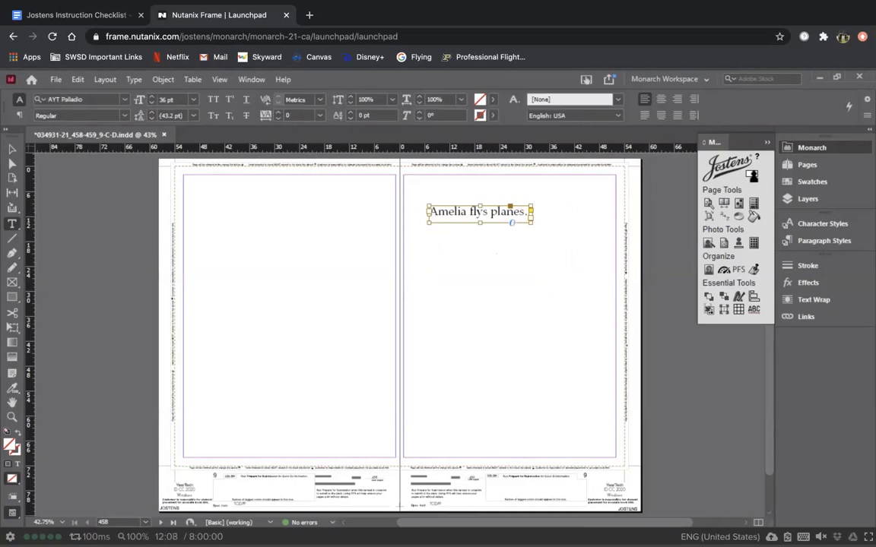
pyautogui.click(454, 212)
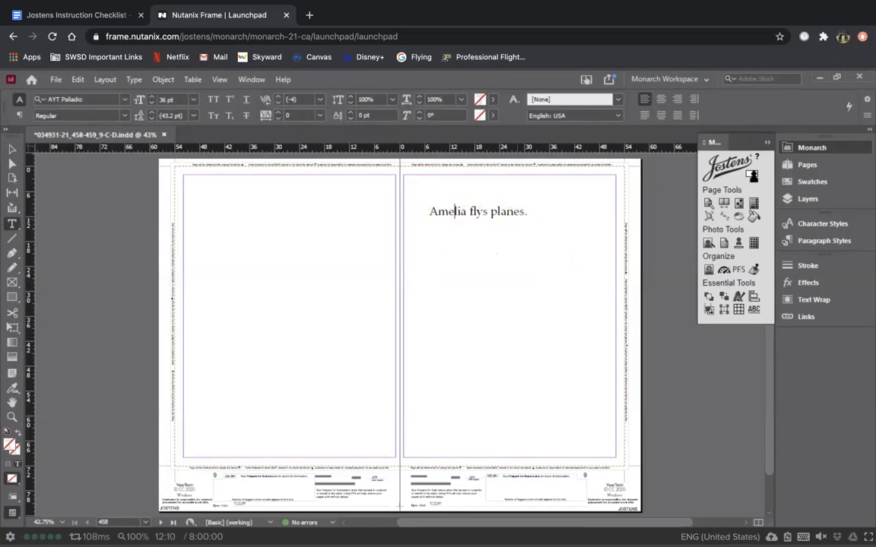
pyautogui.click(527, 212)
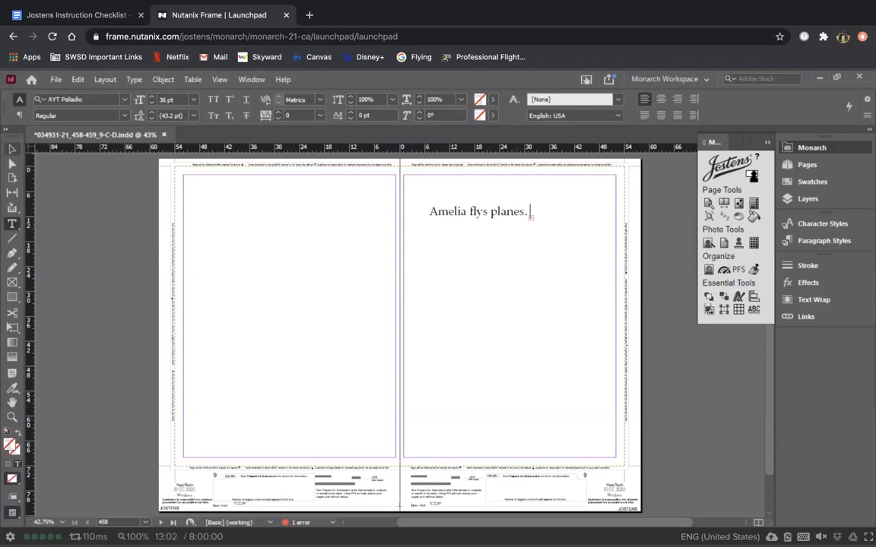
pyautogui.press('Escape')
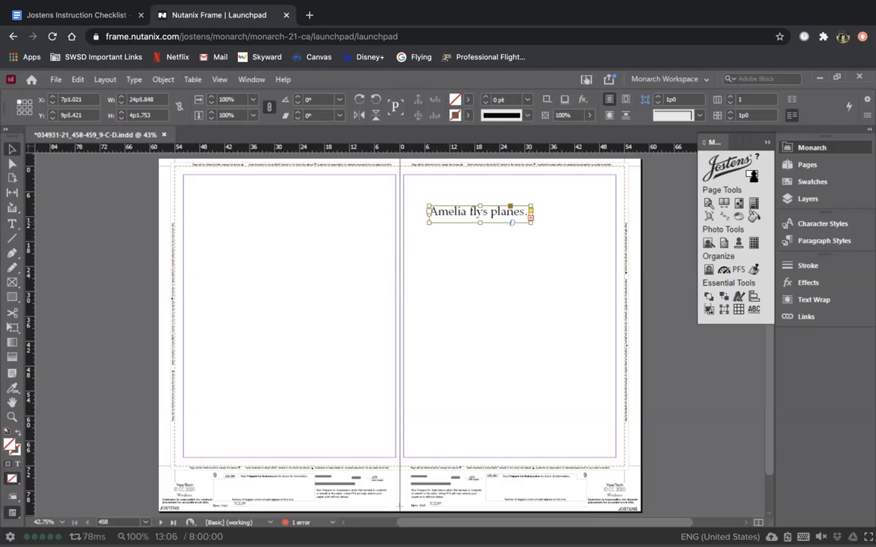
# Step: Reveal 'And she loves it', add its final period, and trim the frame to the two lines
pyautogui.moveTo(531, 222); pyautogui.dragTo(570, 255)
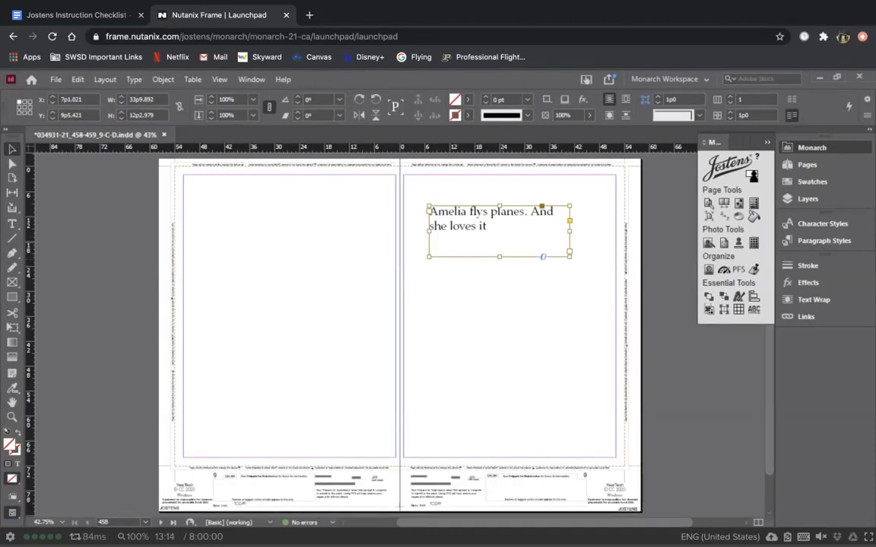
pyautogui.press('t')
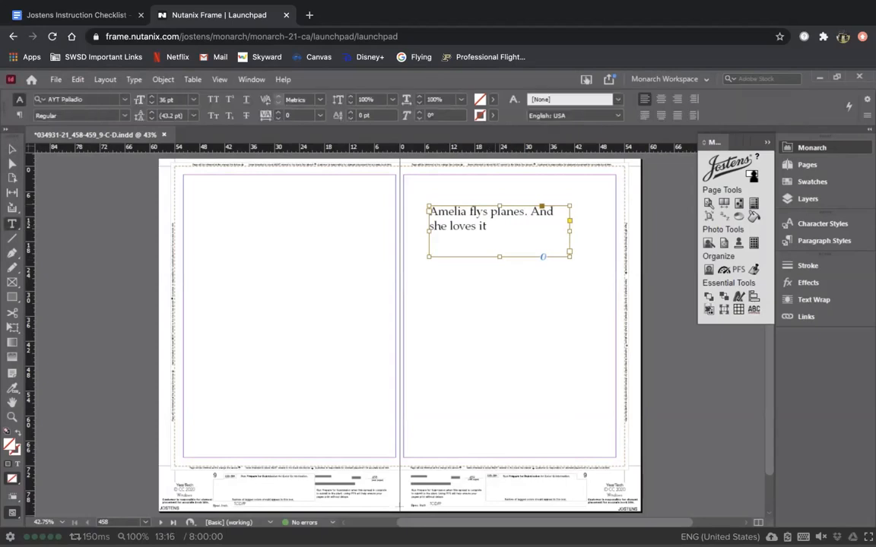
pyautogui.write('.')
pyautogui.press('Escape')
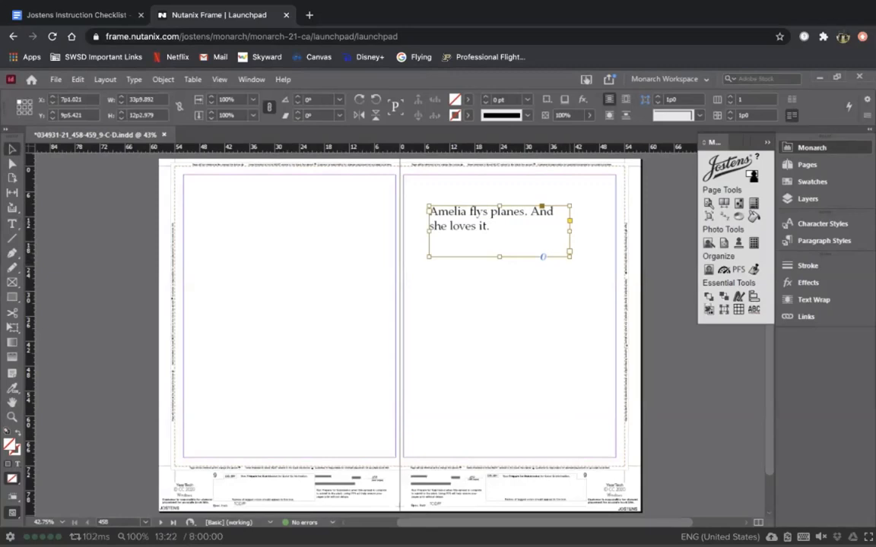
pyautogui.moveTo(569, 256); pyautogui.dragTo(563, 239)
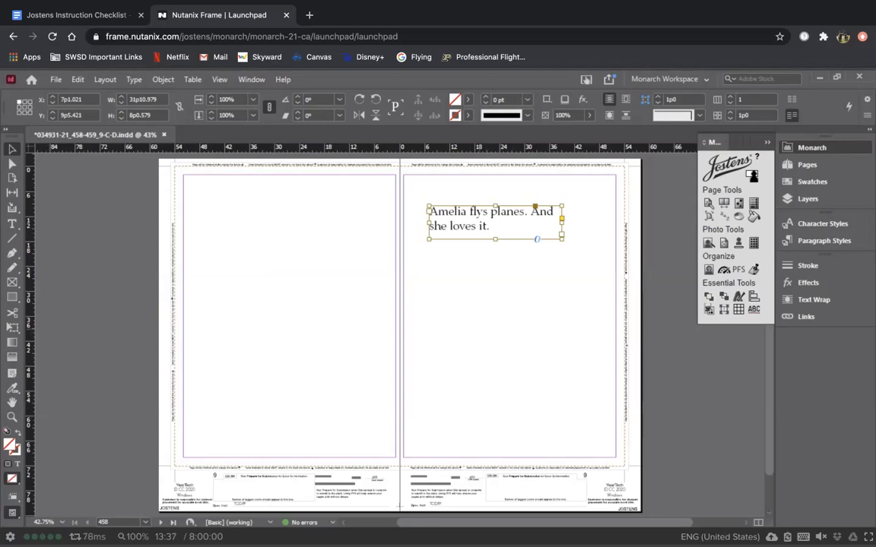
pyautogui.click(298, 96)
pyautogui.click(297, 97)
pyautogui.click(298, 97)
pyautogui.click(297, 96)
pyautogui.click(297, 96)
pyautogui.click(297, 96)
pyautogui.click(297, 103)
pyautogui.click(297, 102)
pyautogui.click(297, 103)
pyautogui.click(297, 103)
pyautogui.click(297, 103)
pyautogui.click(297, 103)
pyautogui.click(359, 100)
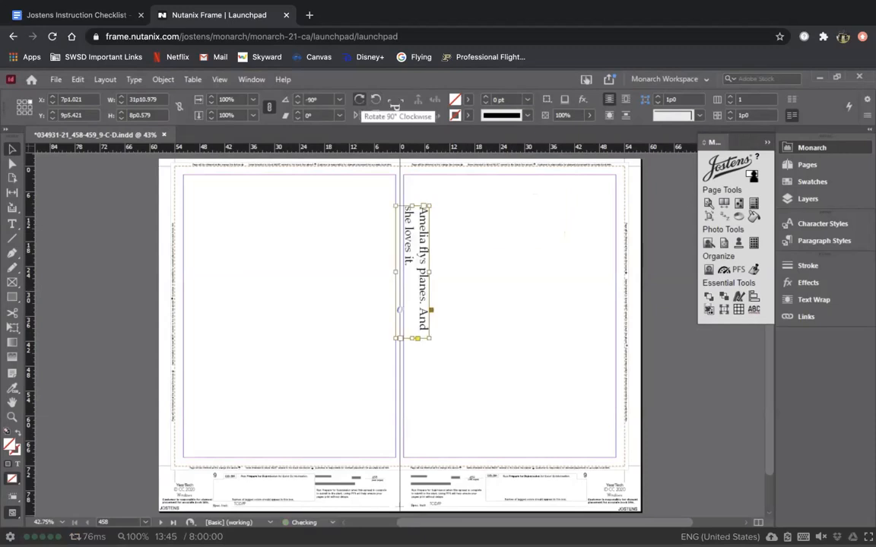
pyautogui.click(359, 100)
pyautogui.click(359, 99)
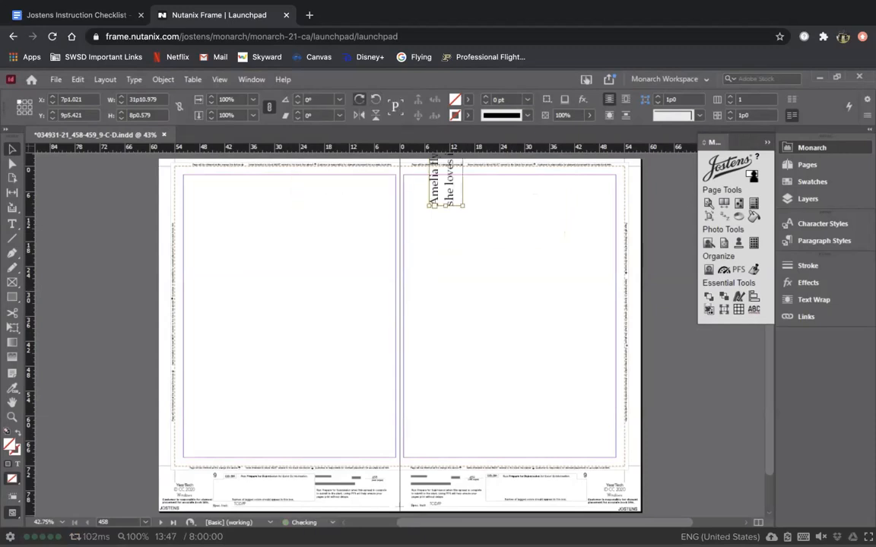
pyautogui.click(359, 99)
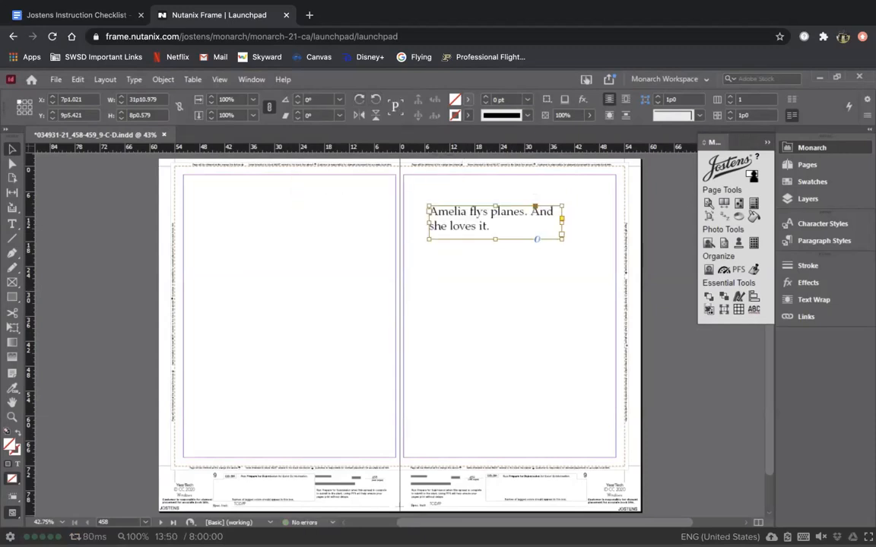
pyautogui.click(466, 99)
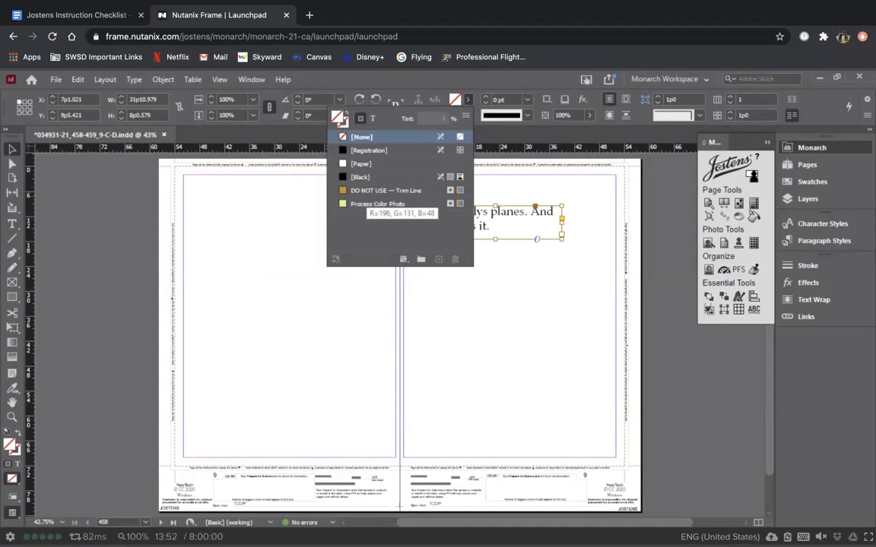
pyautogui.click(372, 177)
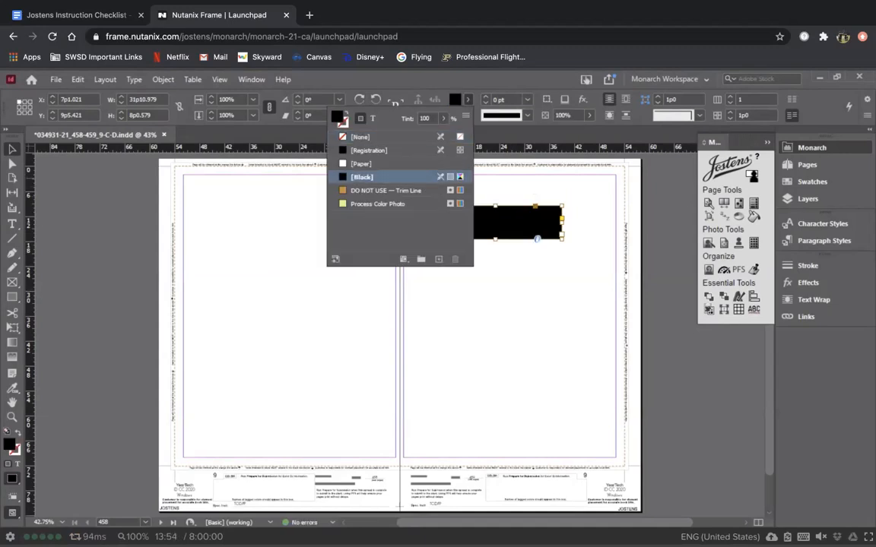
pyautogui.click(363, 138)
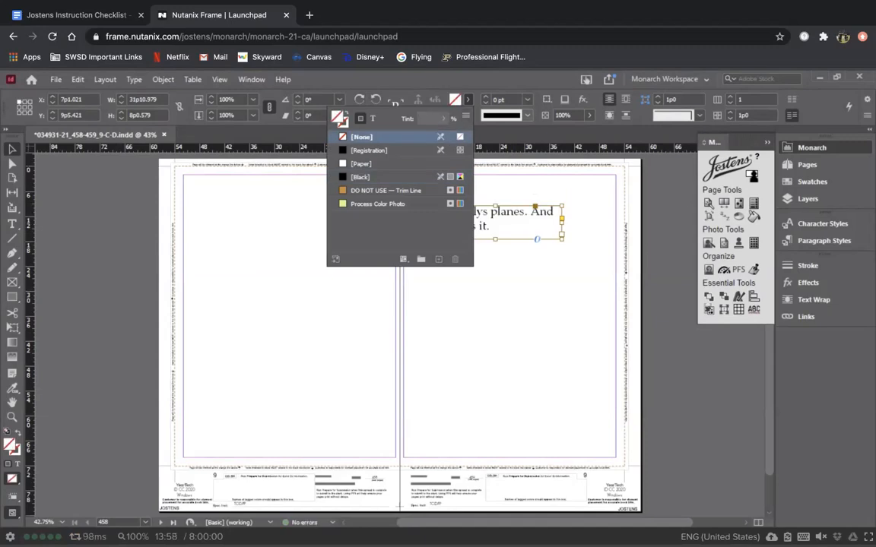
pyautogui.click(469, 99)
pyautogui.click(528, 115)
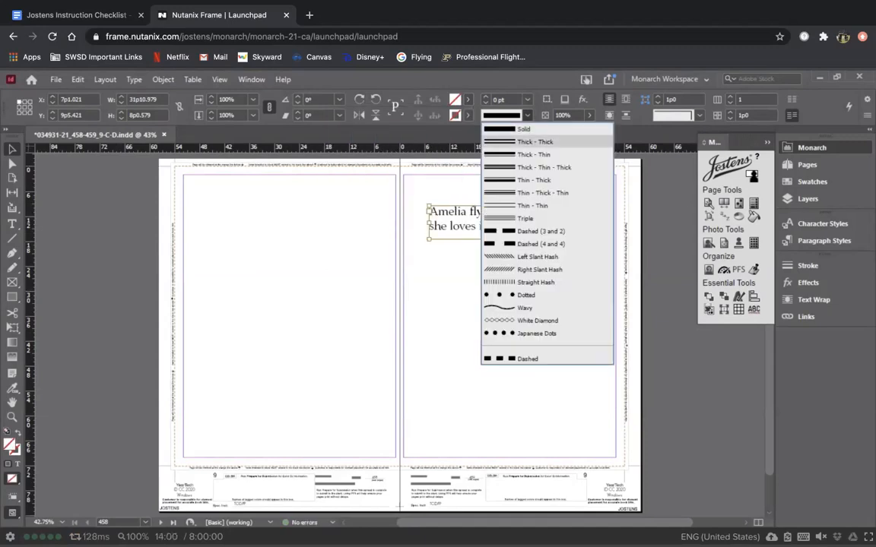
pyautogui.click(525, 154)
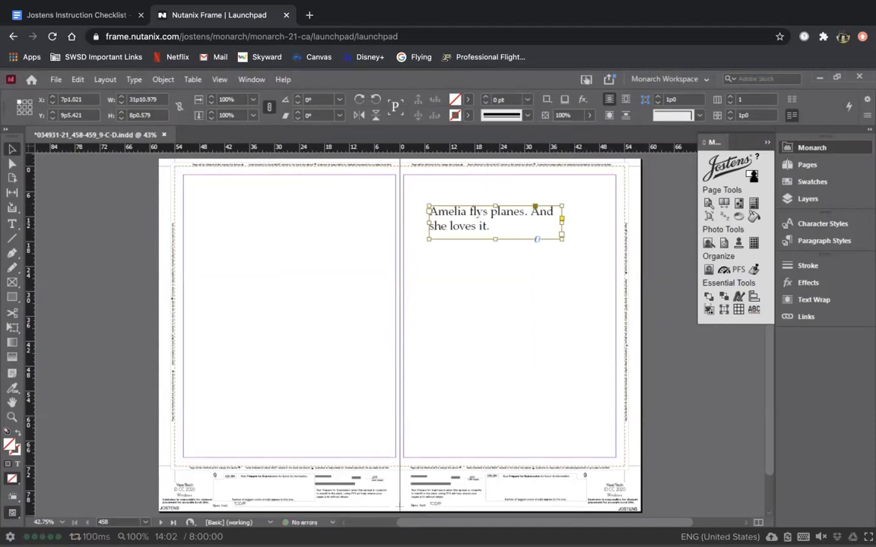
pyautogui.click(528, 116)
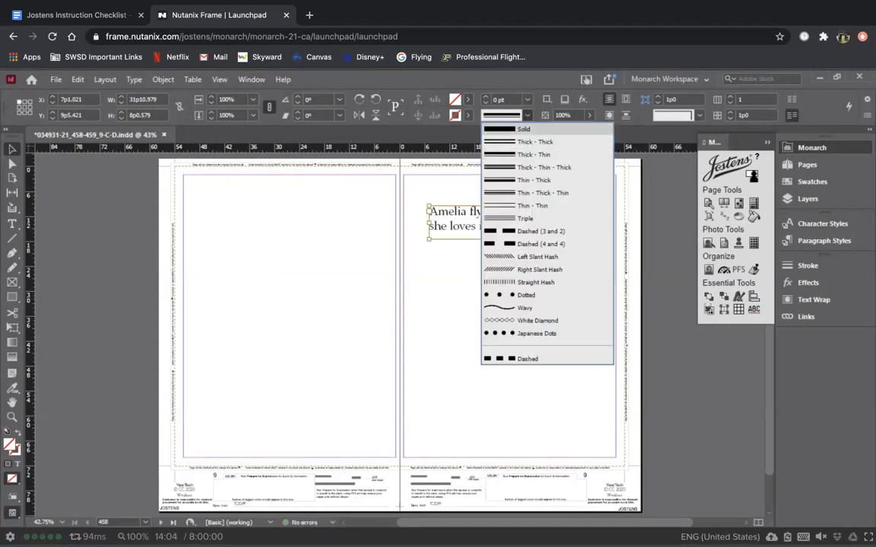
pyautogui.click(525, 129)
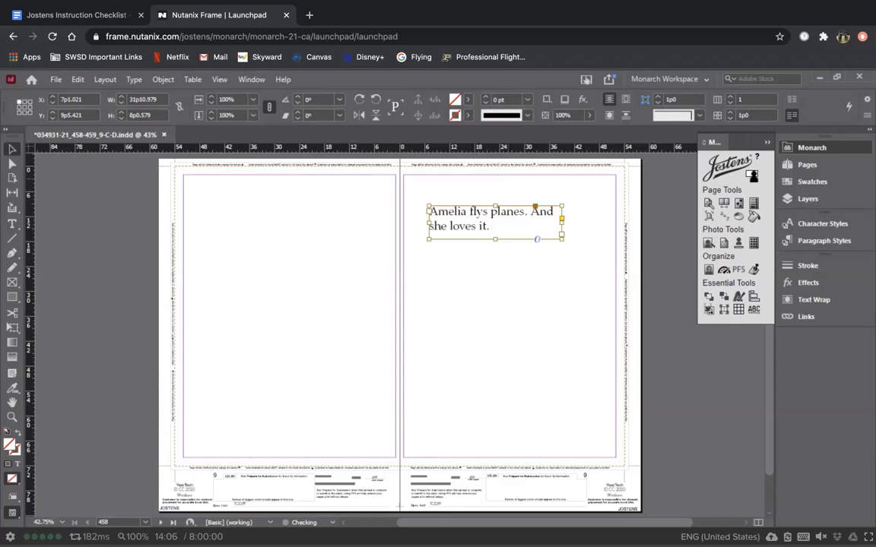
pyautogui.click(518, 186)
pyautogui.click(495, 221)
pyautogui.click(359, 101)
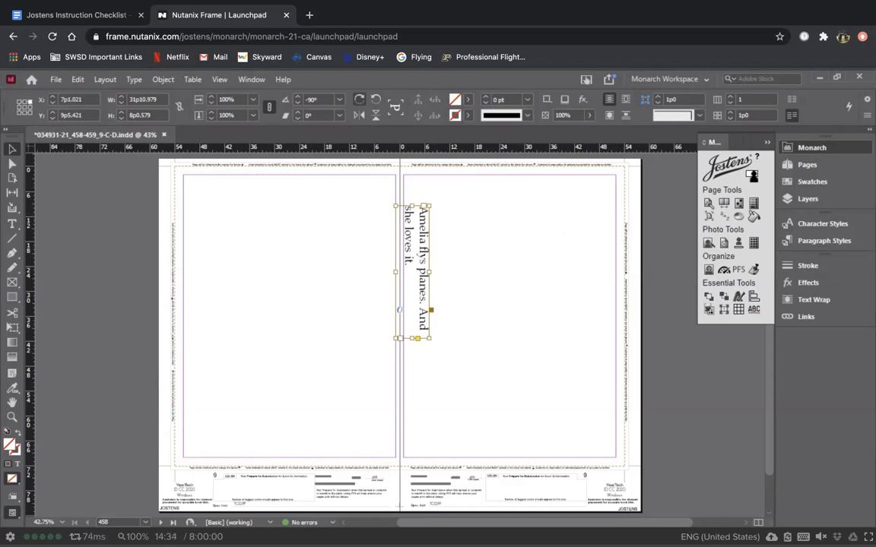
pyautogui.hotkey('ctrl', 'z')
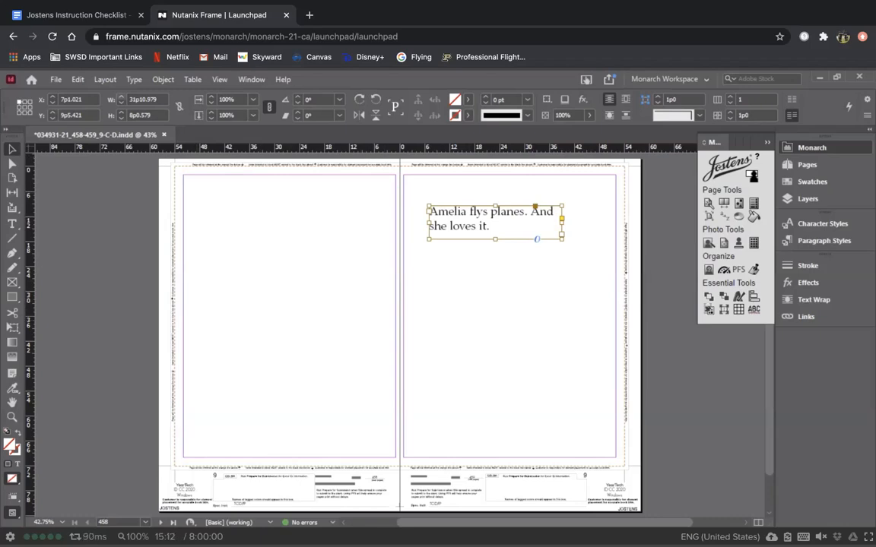
# Step: Set the text frame to 31p10 by 8p1 and review the Jostens Instruction Checklist
pyautogui.click(122, 103)
pyautogui.click(121, 112)
pyautogui.click(77, 15)
pyautogui.scroll(-2, 427, 326)
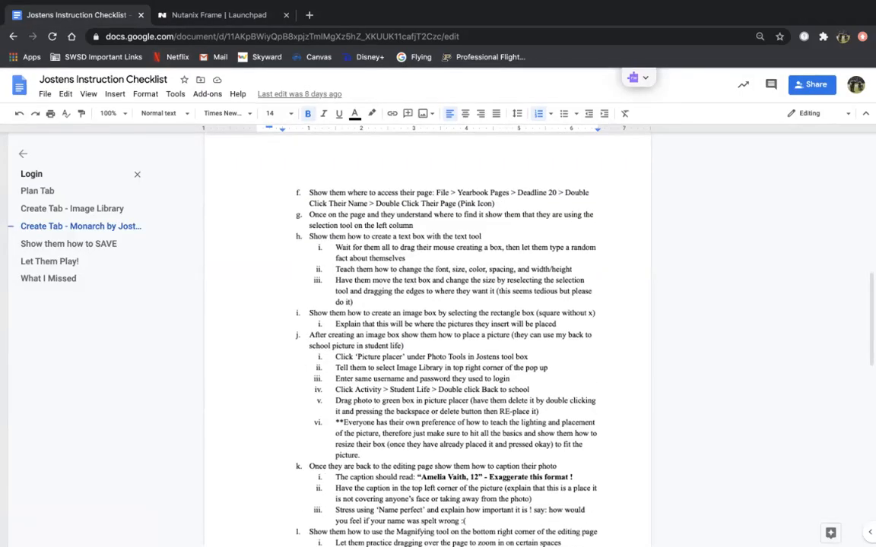
pyautogui.scroll(-2, 427, 327)
pyautogui.click(218, 15)
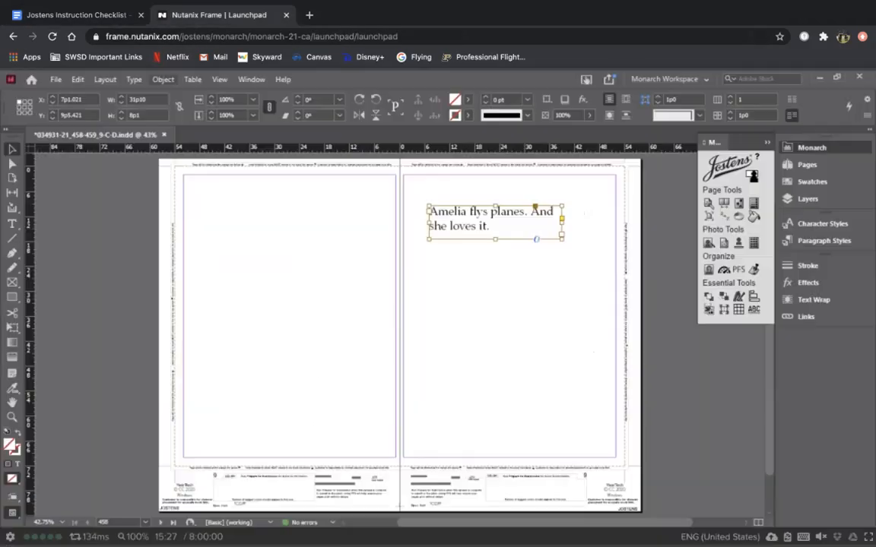
pyautogui.click(320, 293)
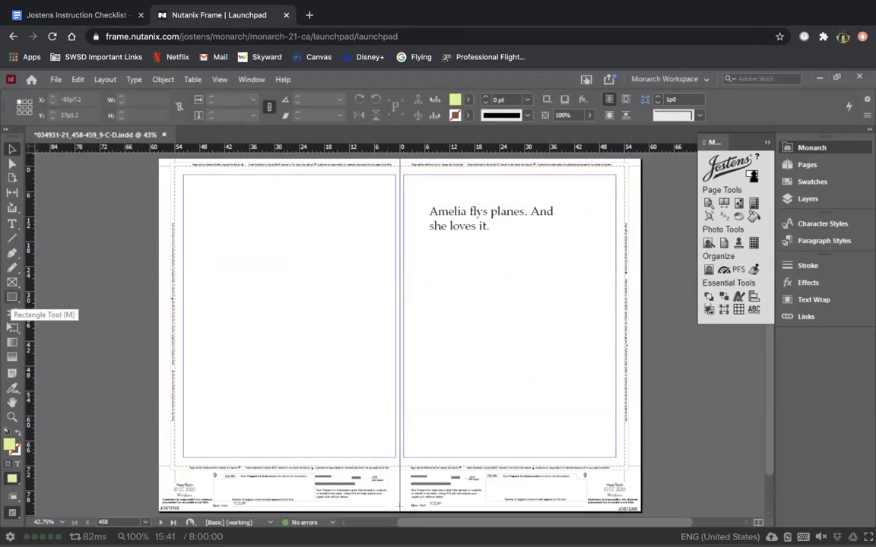
# Step: Draw a light green rectangle about 17p8.823 by 25p7.535 below the sentence on page 459
pyautogui.click(12, 297)
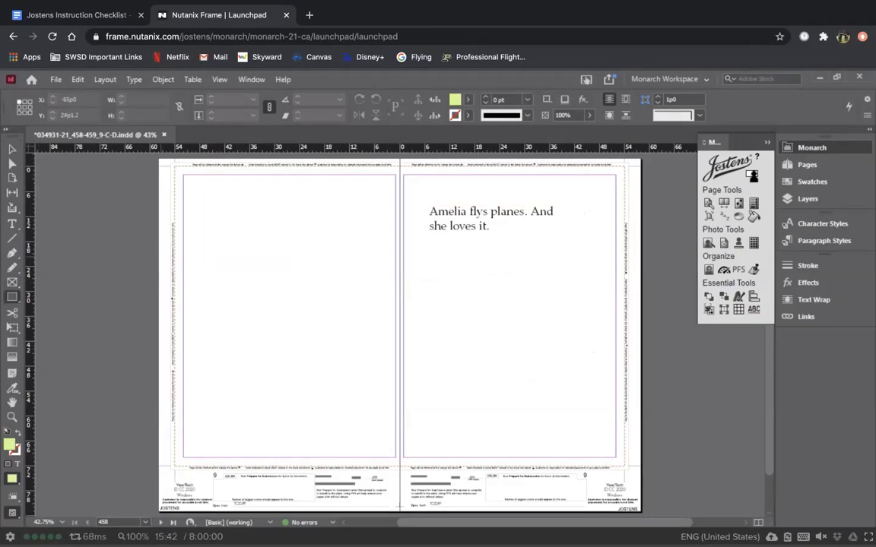
pyautogui.moveTo(206, 214)
pyautogui.mouseDown()
pyautogui.moveTo(254, 244)
pyautogui.moveTo(310, 312)
pyautogui.mouseUp()
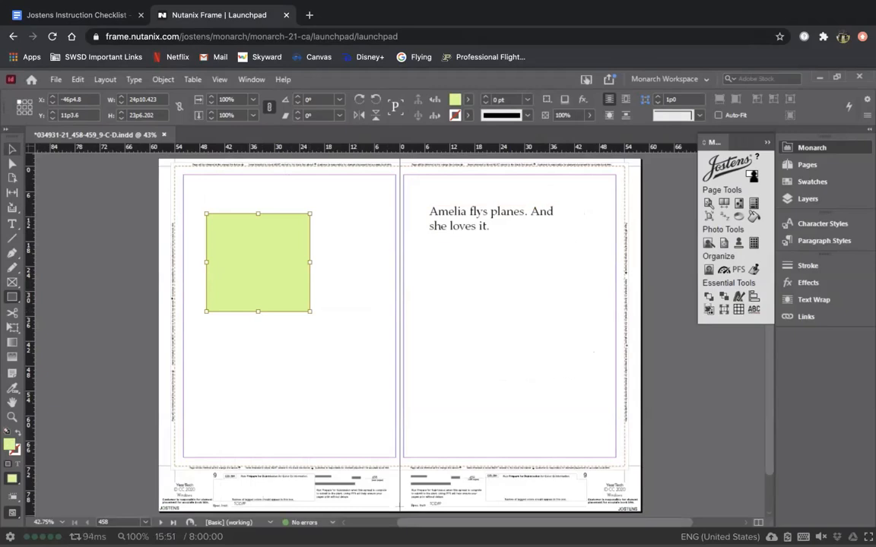
pyautogui.click(12, 149)
pyautogui.moveTo(310, 312); pyautogui.dragTo(298, 354)
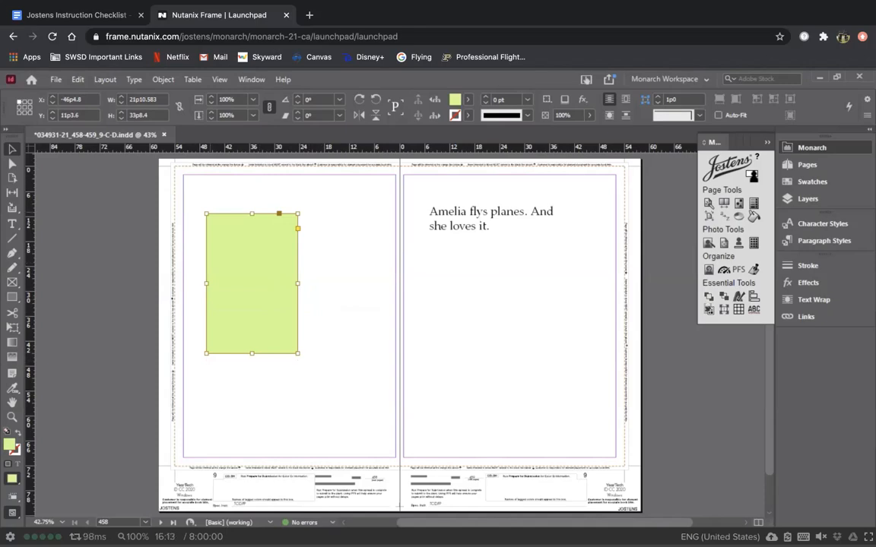
pyautogui.moveTo(206, 214); pyautogui.dragTo(223, 247)
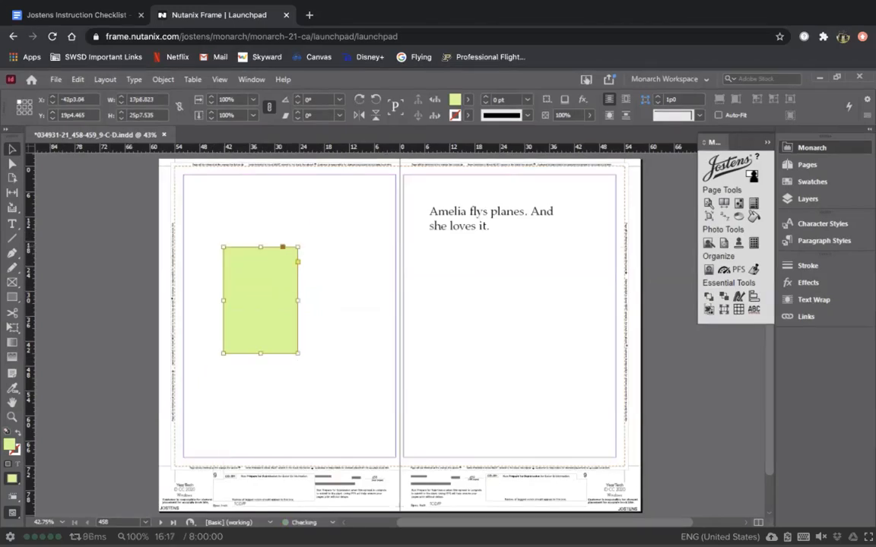
pyautogui.moveTo(271, 300); pyautogui.dragTo(479, 311)
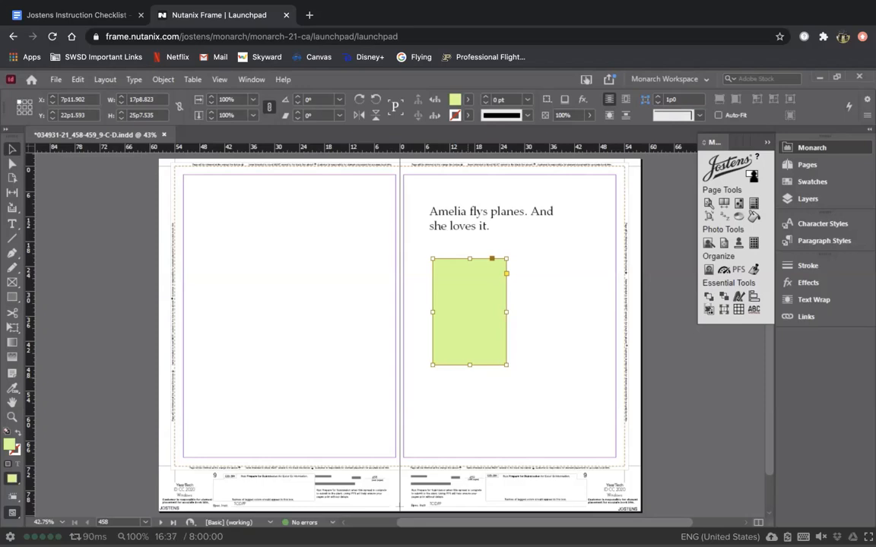
pyautogui.click(456, 100)
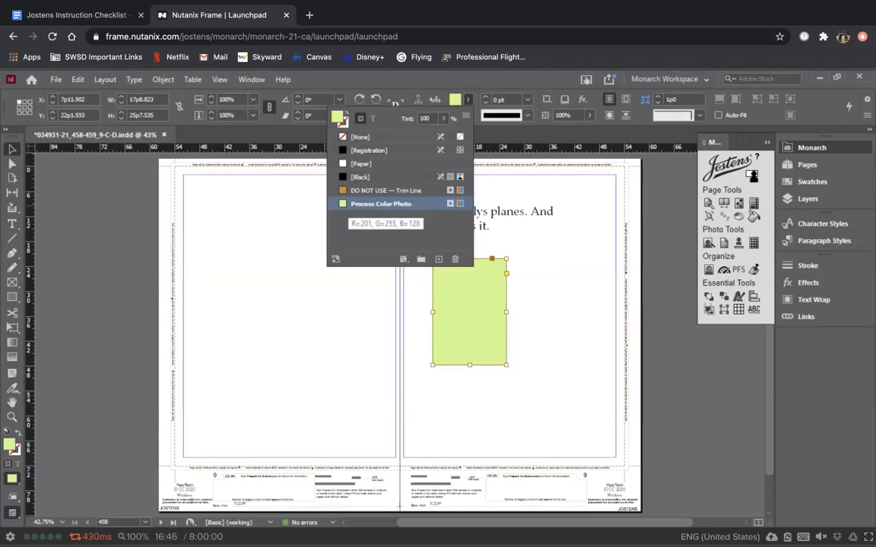
pyautogui.click(258, 289)
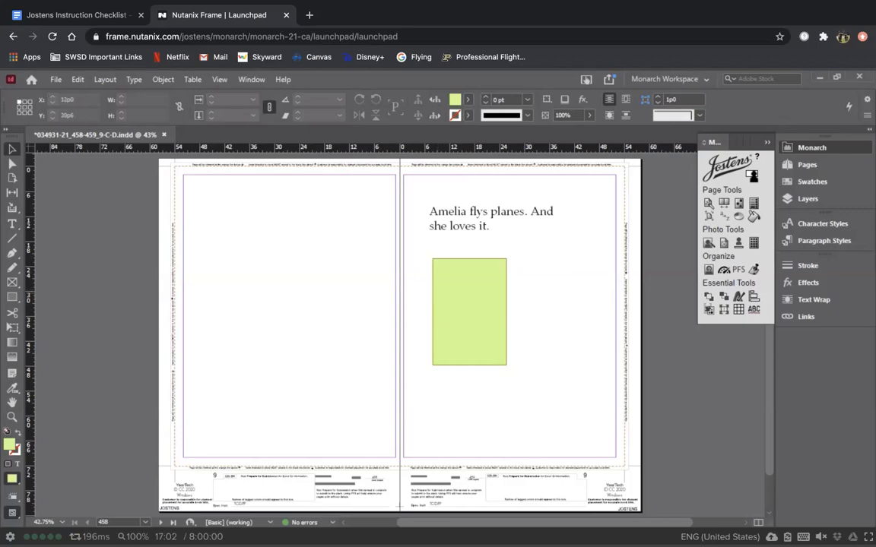
pyautogui.click(453, 309)
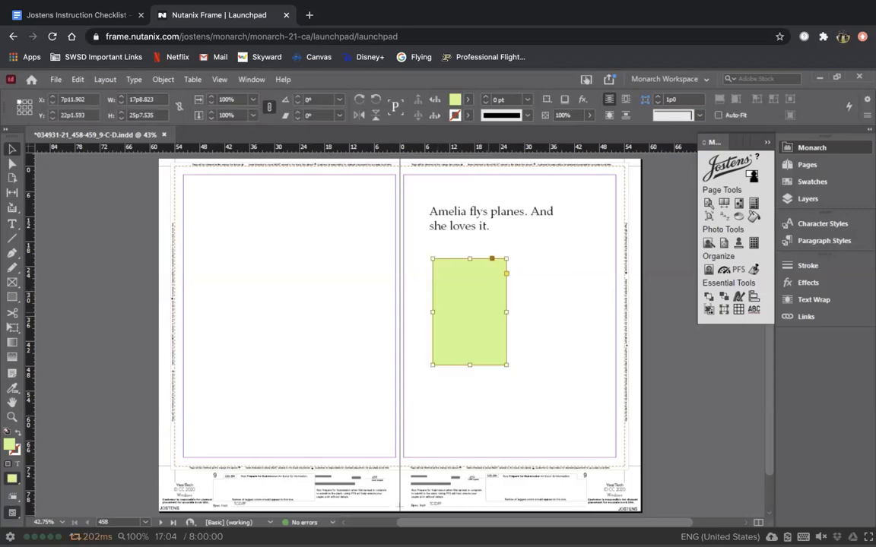
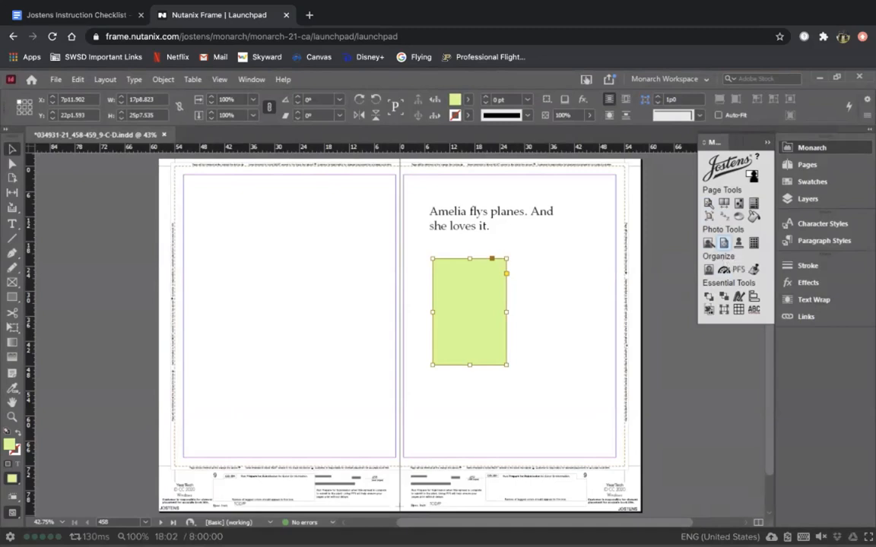
# Step: Open the Picture Placer for the empty frame and set its photo source to Image Library
pyautogui.click(723, 242)
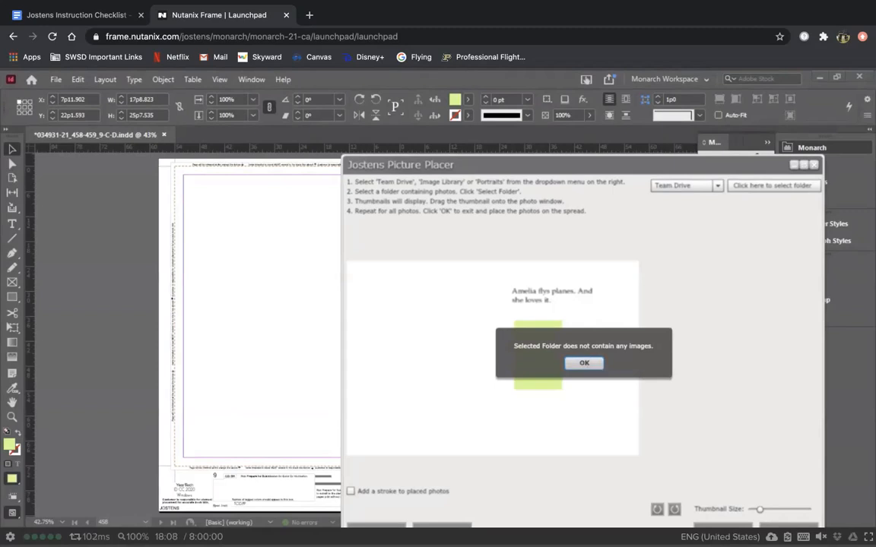
pyautogui.click(584, 364)
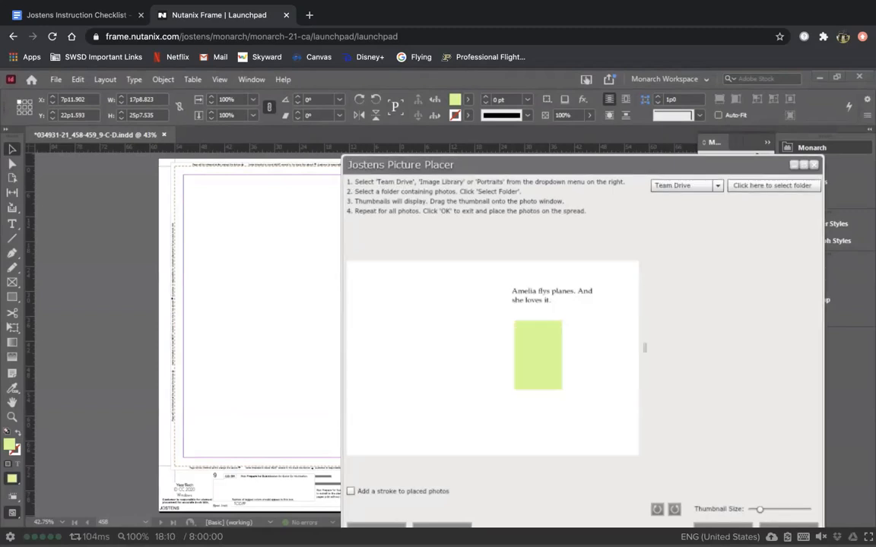
pyautogui.moveTo(491, 165); pyautogui.dragTo(334, 81)
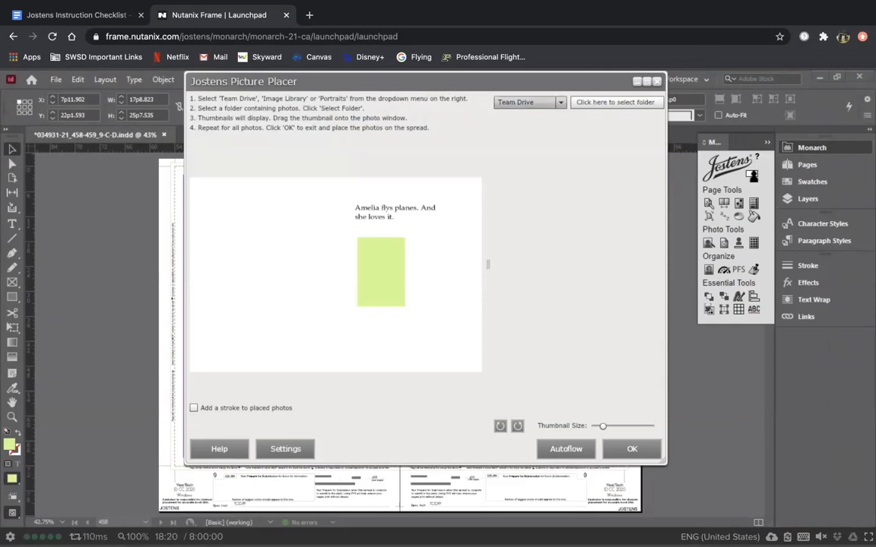
pyautogui.click(528, 102)
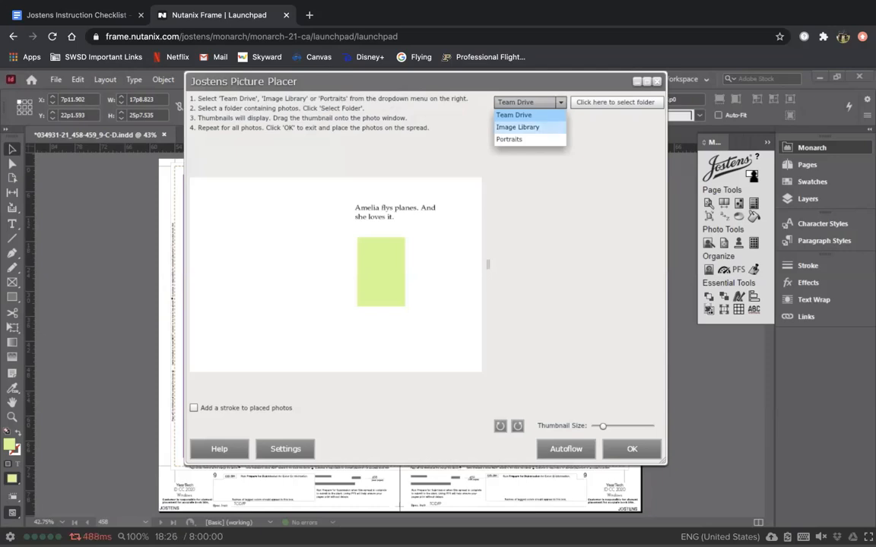
pyautogui.click(517, 127)
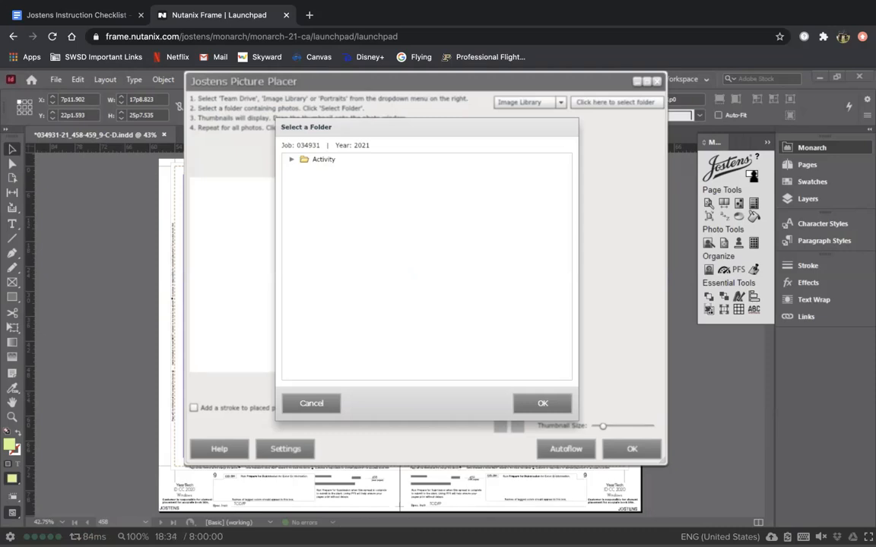
# Step: Load photos from the Activity > Sports > Girls Golf > JV - Amelia folder
pyautogui.click(292, 160)
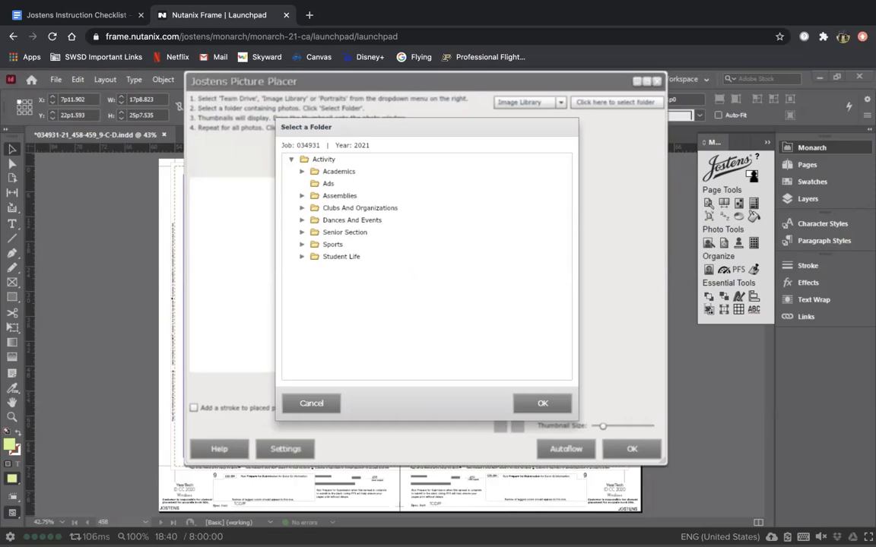
pyautogui.click(302, 245)
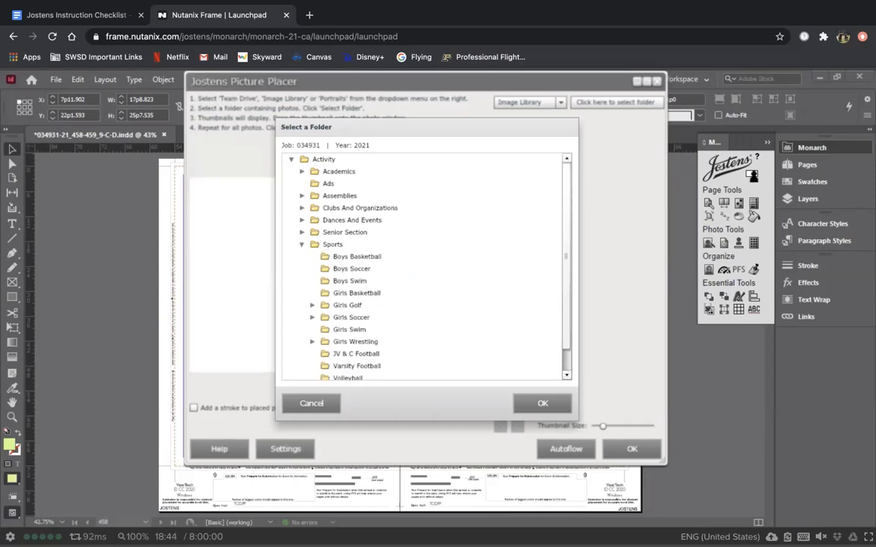
pyautogui.click(312, 306)
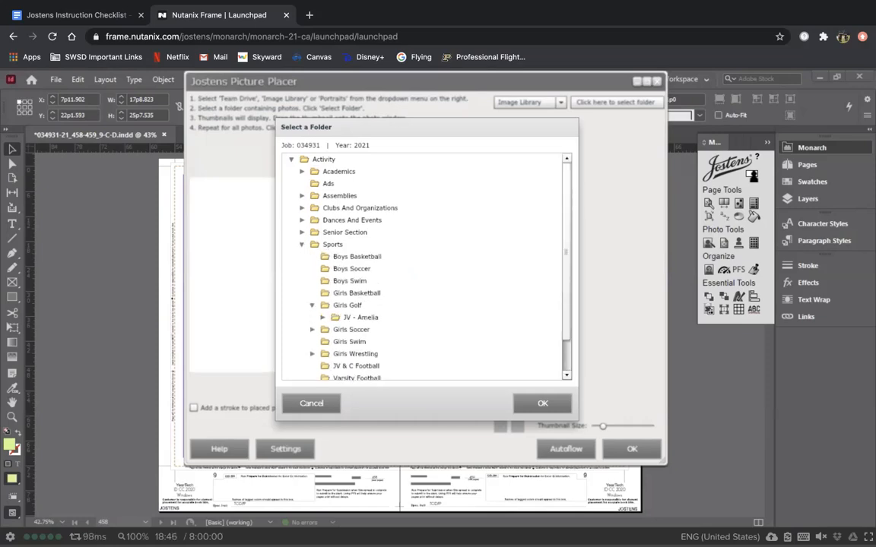
pyautogui.click(360, 318)
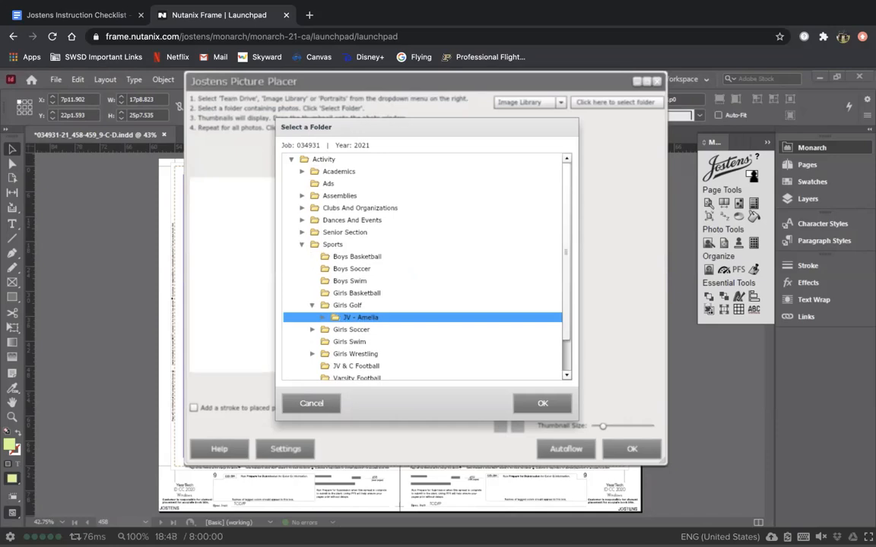
pyautogui.click(542, 404)
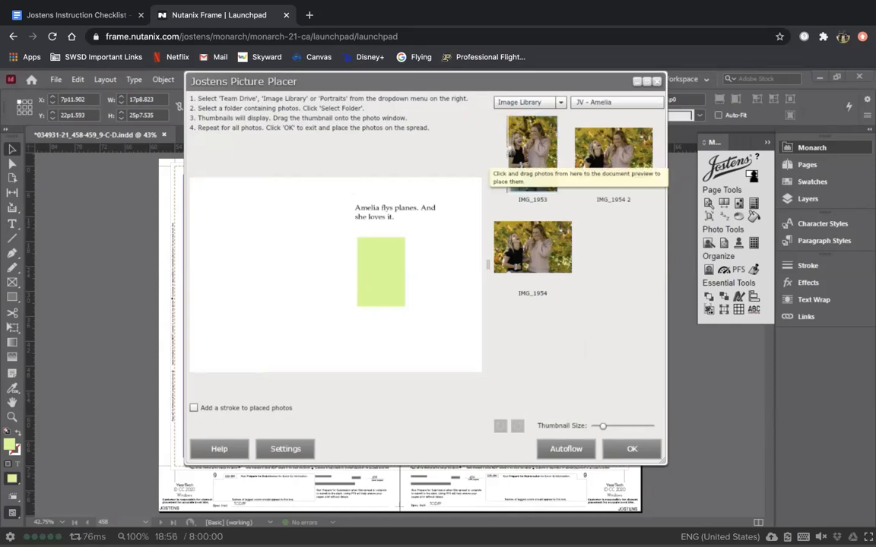
# Step: Drop IMG_1953 into the green frame, zoom it in, reposition it and adjust its brightness
pyautogui.moveTo(532, 155)
pyautogui.mouseDown()
pyautogui.moveTo(530, 167)
pyautogui.moveTo(532, 156)
pyautogui.mouseUp()
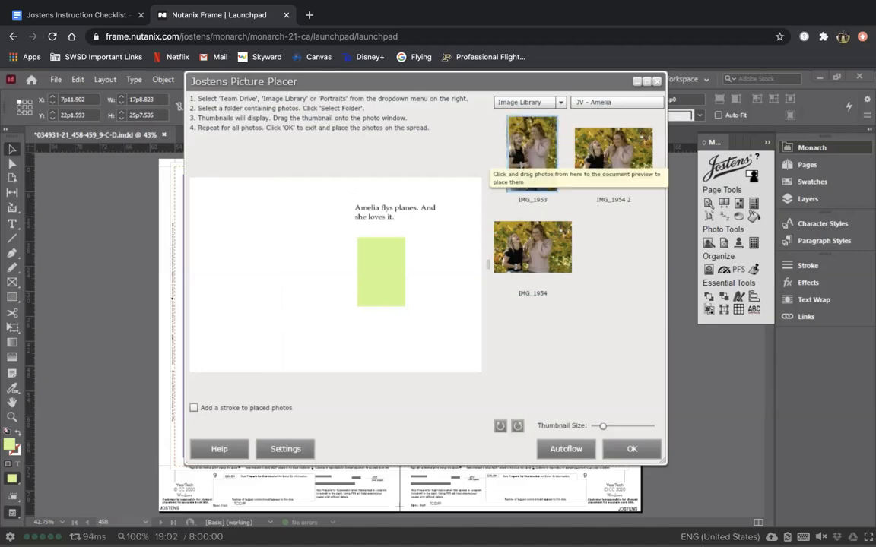
pyautogui.moveTo(532, 156); pyautogui.dragTo(385, 265)
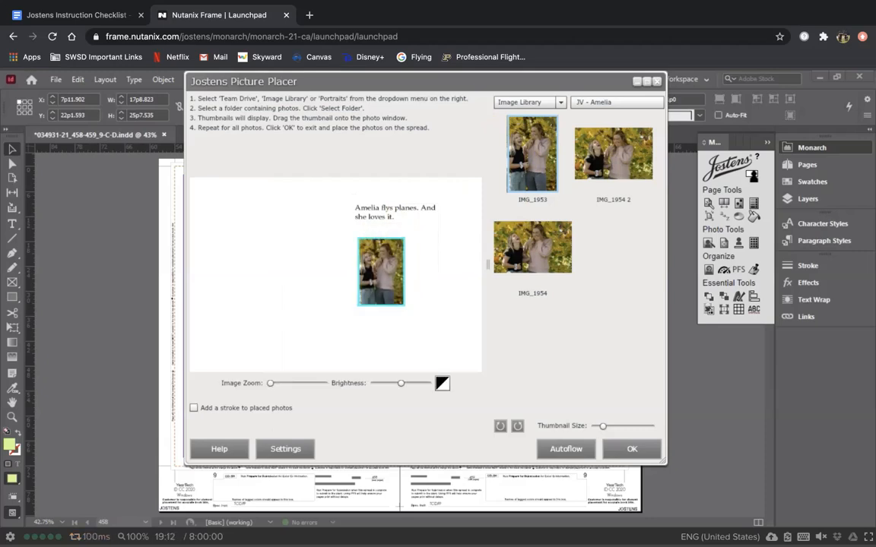
pyautogui.moveTo(270, 383)
pyautogui.mouseDown()
pyautogui.moveTo(311, 384)
pyautogui.moveTo(269, 383)
pyautogui.mouseUp()
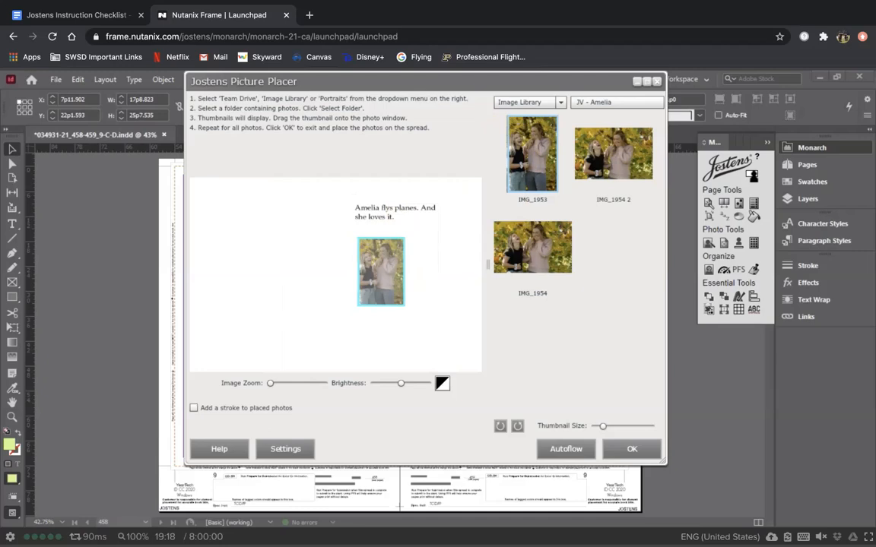
pyautogui.moveTo(270, 383); pyautogui.dragTo(274, 383)
pyautogui.moveTo(380, 272); pyautogui.dragTo(386, 279)
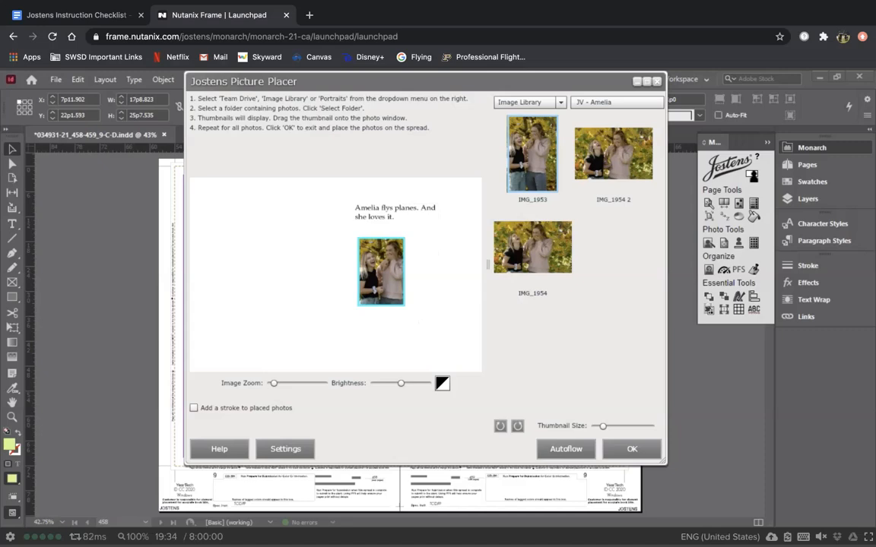
pyautogui.moveTo(400, 383)
pyautogui.mouseDown()
pyautogui.moveTo(428, 383)
pyautogui.moveTo(373, 384)
pyautogui.moveTo(428, 383)
pyautogui.moveTo(401, 383)
pyautogui.mouseUp()
# Step: Place the framed IMG_1953 photo onto the spread below the caption, then reselect it
pyautogui.click(631, 450)
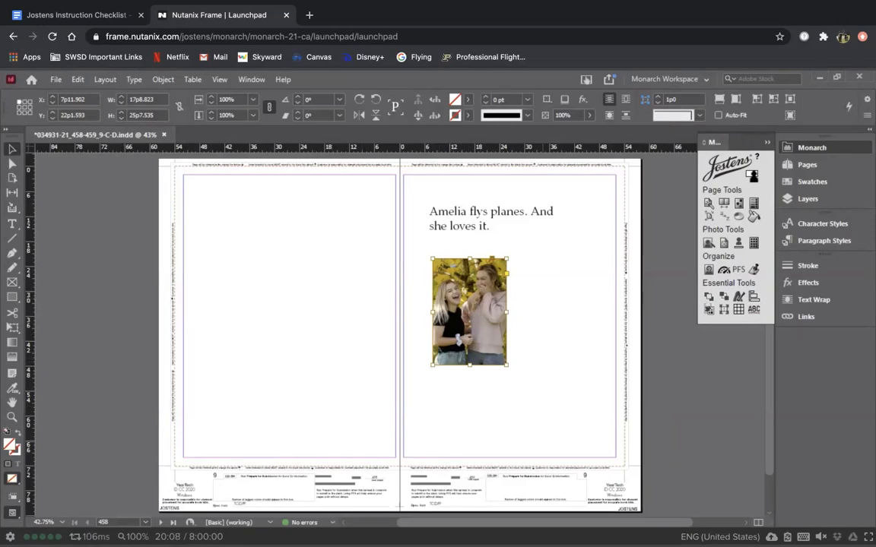
pyautogui.click(537, 285)
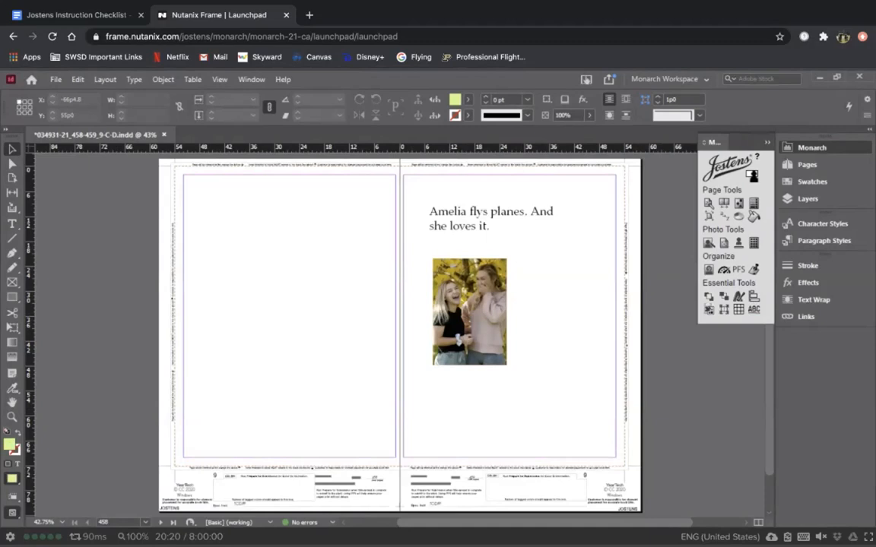
pyautogui.click(471, 315)
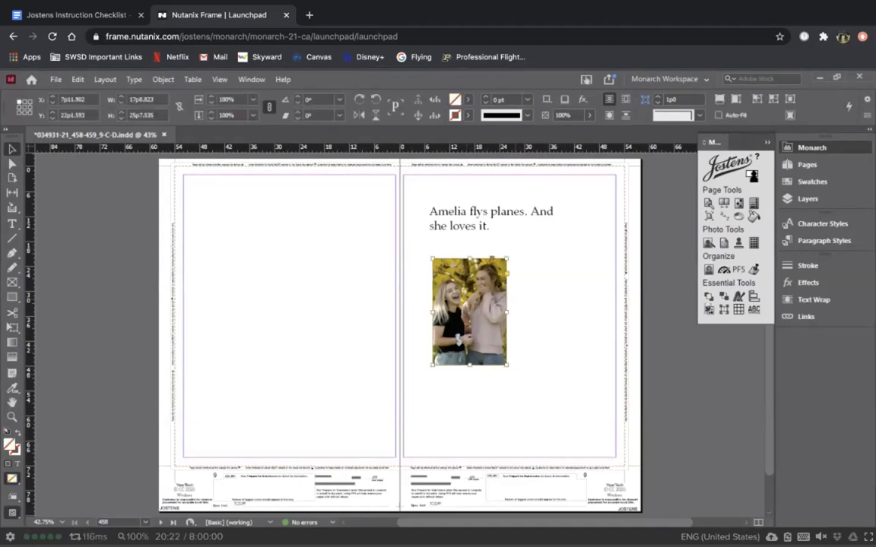
# Step: Resize the photo frame with its handles and move it to the top of the left page
pyautogui.moveTo(507, 365); pyautogui.dragTo(544, 399)
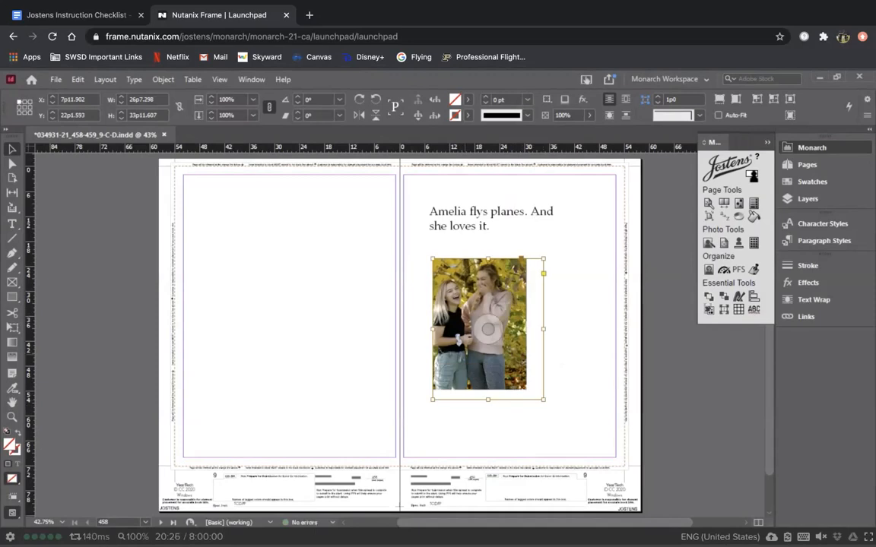
pyautogui.moveTo(488, 328)
pyautogui.mouseDown()
pyautogui.moveTo(475, 330)
pyautogui.moveTo(480, 326)
pyautogui.moveTo(479, 346)
pyautogui.moveTo(468, 346)
pyautogui.moveTo(472, 328)
pyautogui.moveTo(493, 332)
pyautogui.moveTo(540, 299)
pyautogui.moveTo(283, 310)
pyautogui.moveTo(271, 321)
pyautogui.moveTo(287, 309)
pyautogui.moveTo(370, 316)
pyautogui.moveTo(440, 328)
pyautogui.moveTo(481, 347)
pyautogui.mouseUp()
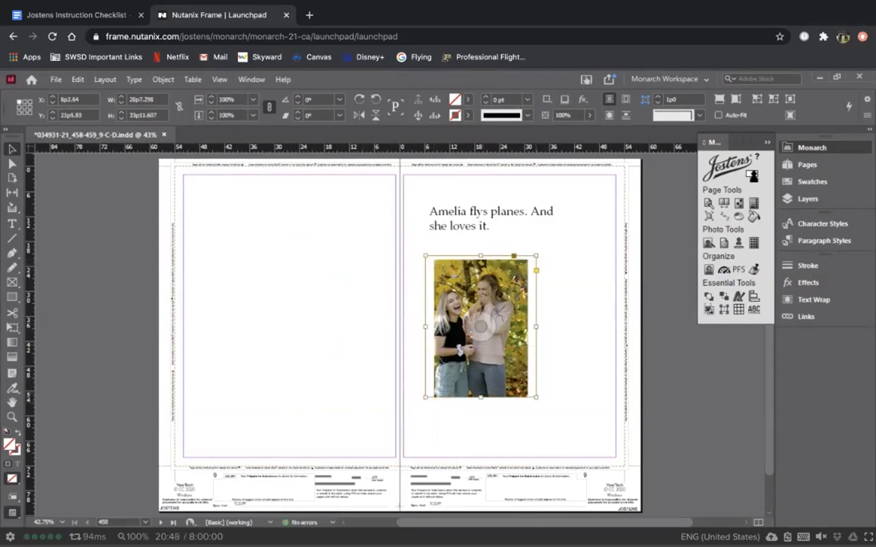
pyautogui.moveTo(536, 256); pyautogui.dragTo(561, 239)
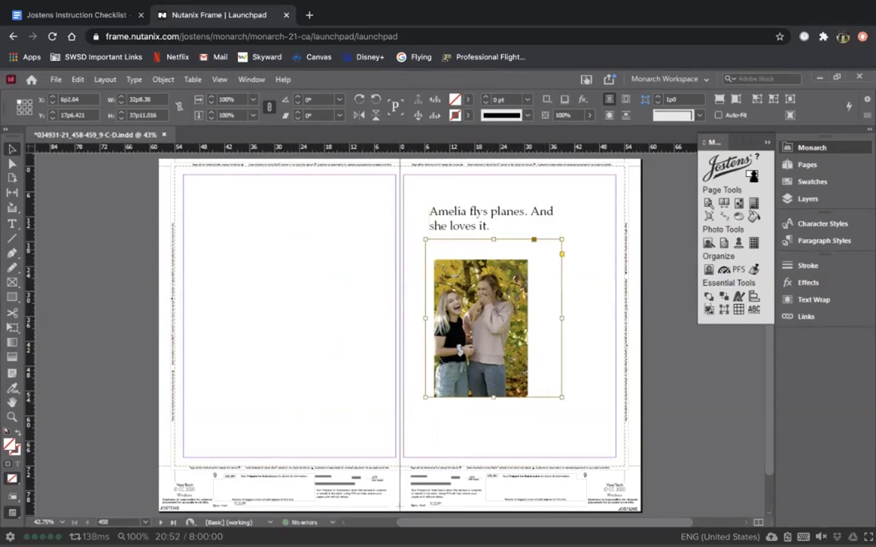
pyautogui.moveTo(561, 239); pyautogui.dragTo(514, 270)
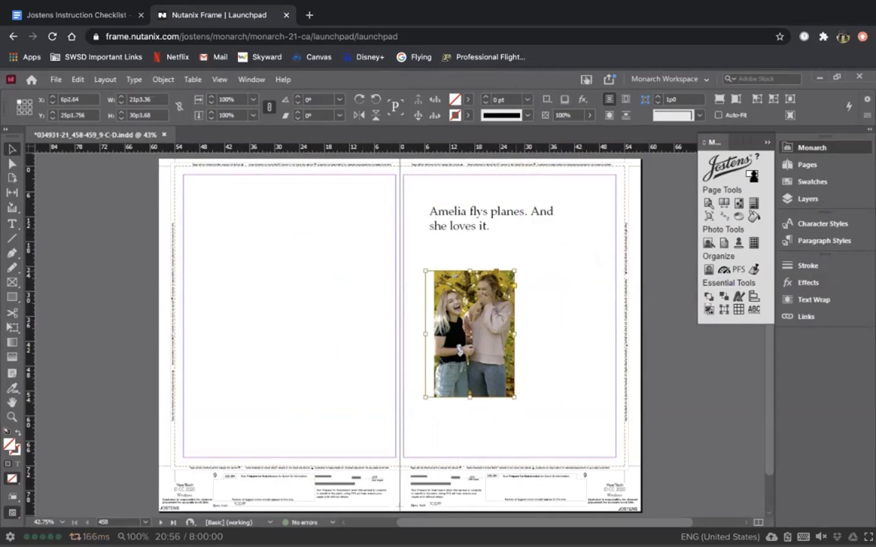
pyautogui.moveTo(514, 270); pyautogui.dragTo(536, 260)
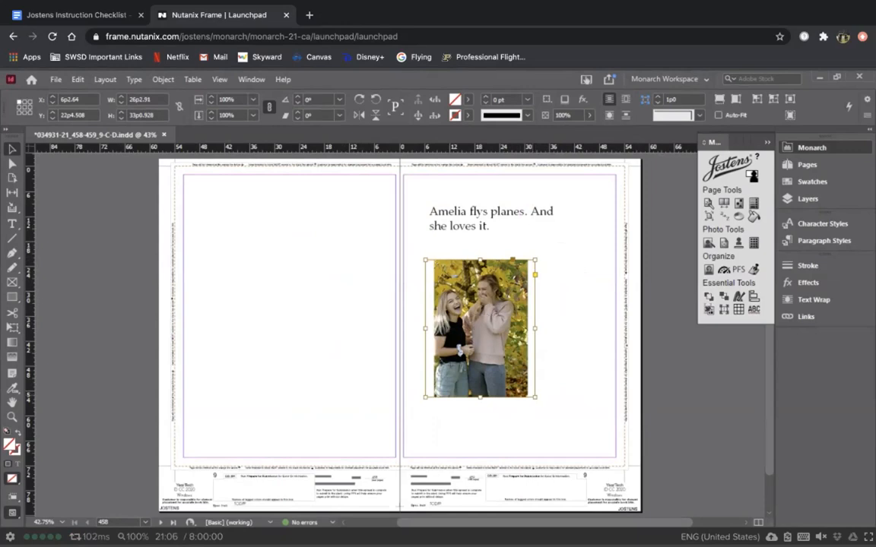
pyautogui.moveTo(534, 397); pyautogui.dragTo(530, 397)
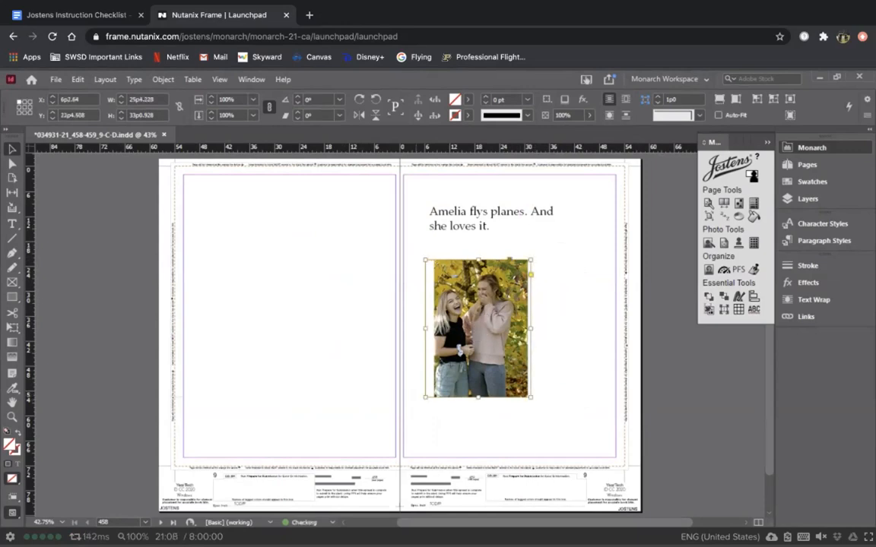
pyautogui.moveTo(425, 397); pyautogui.dragTo(434, 396)
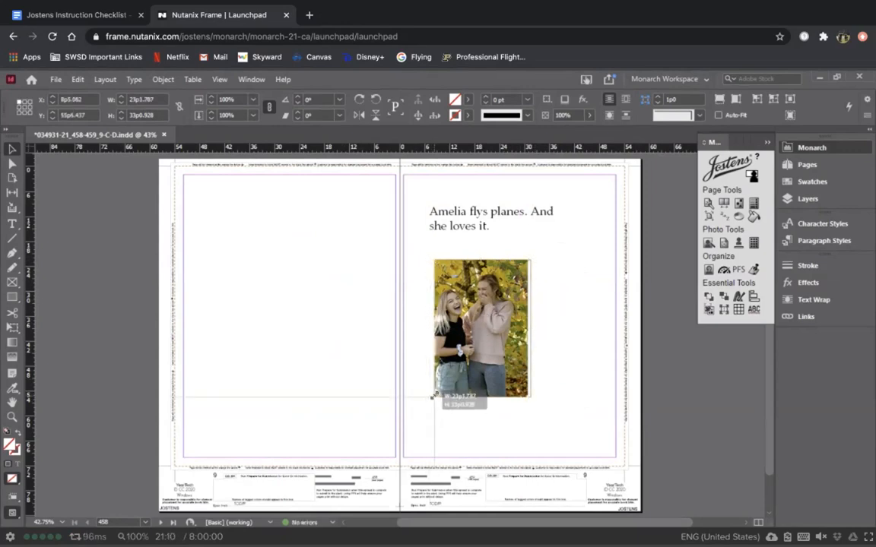
pyautogui.moveTo(477, 368); pyautogui.dragTo(245, 314)
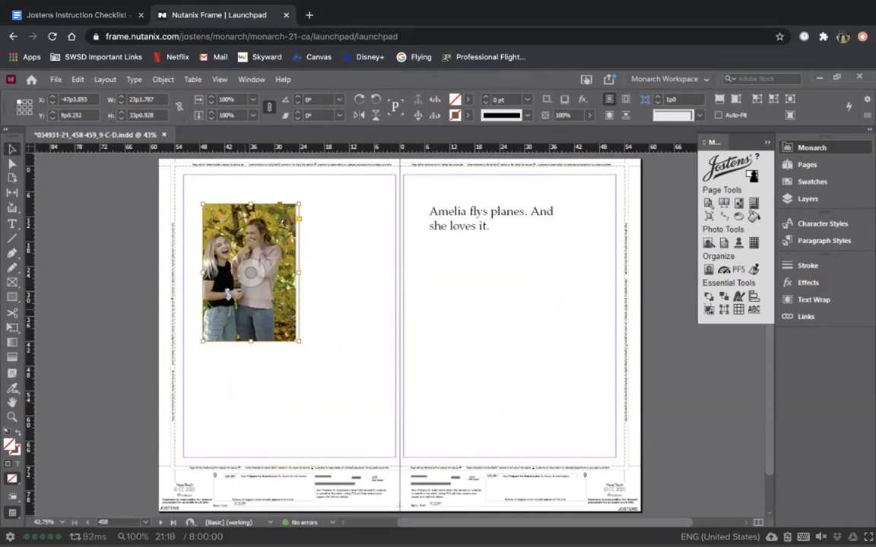
pyautogui.click(251, 273)
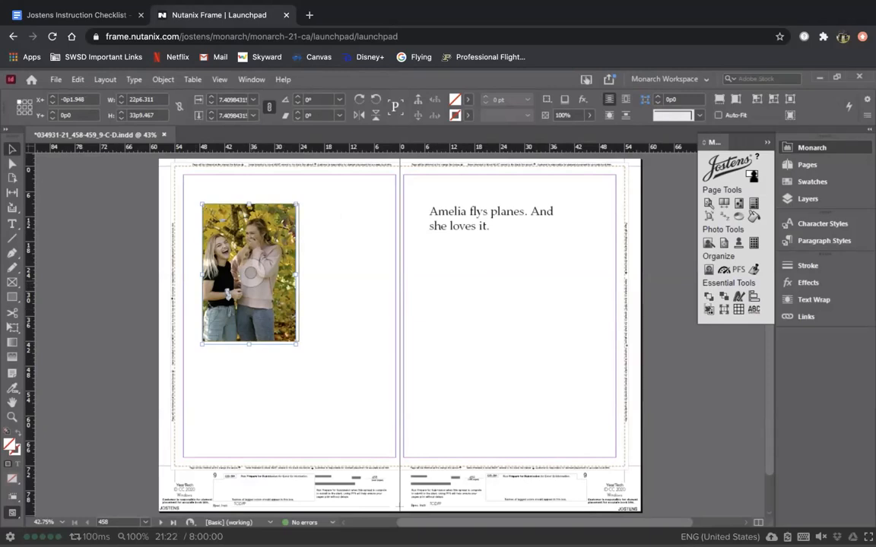
# Step: Bring the photo back under the right-page caption and fit its frame snugly around it
pyautogui.moveTo(251, 273); pyautogui.dragTo(482, 342)
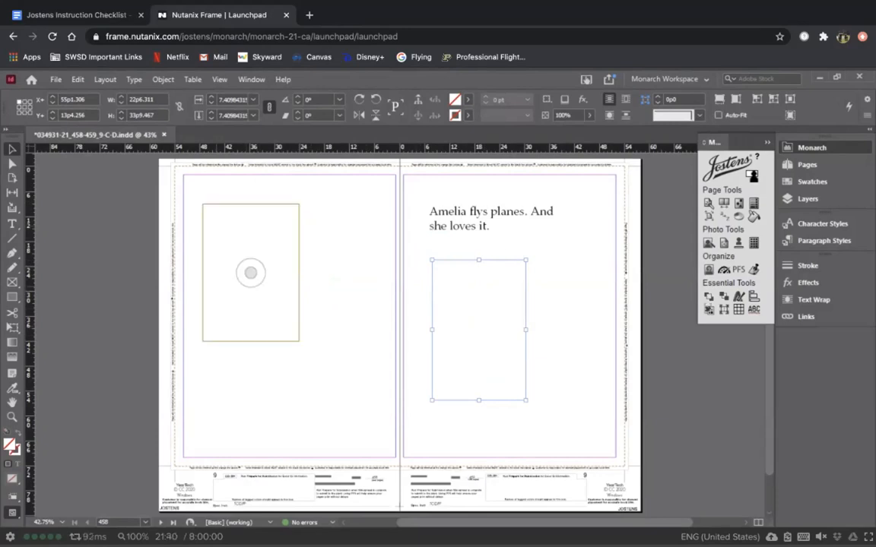
pyautogui.moveTo(488, 325); pyautogui.dragTo(459, 317)
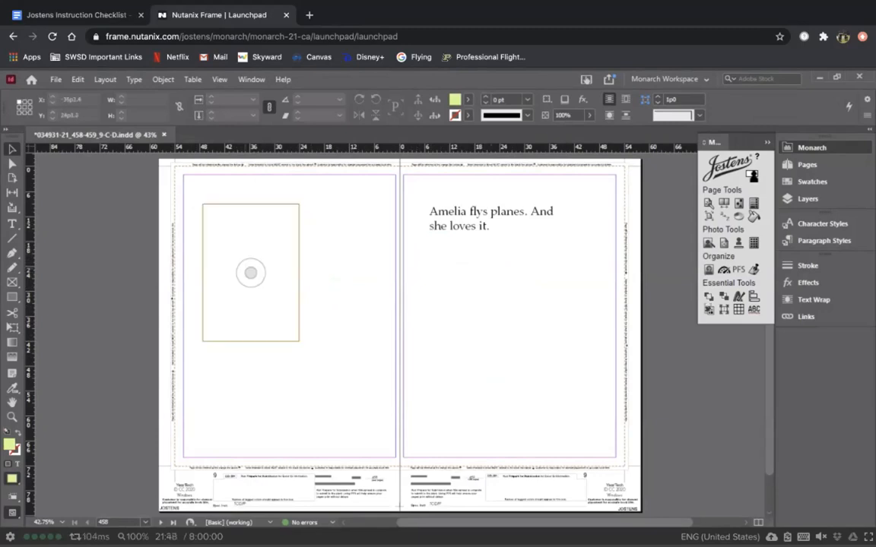
pyautogui.click(280, 204)
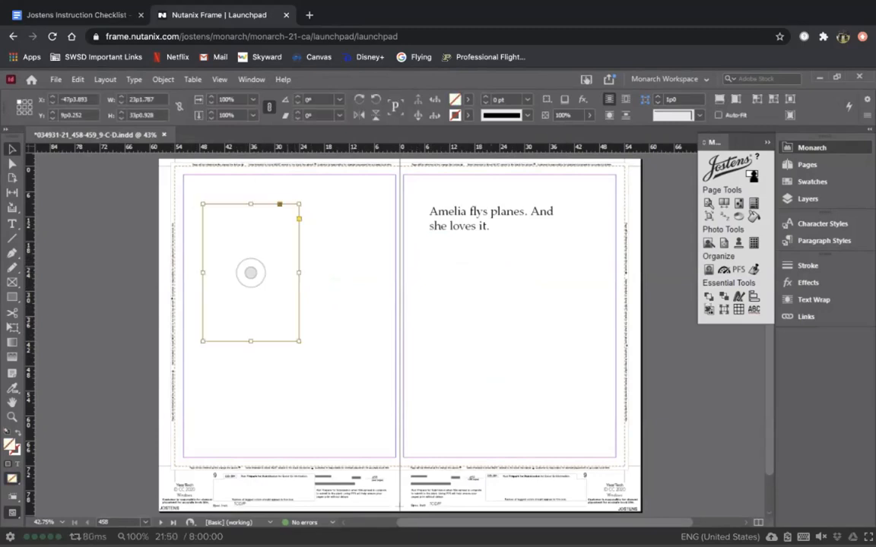
pyautogui.moveTo(299, 342); pyautogui.dragTo(552, 424)
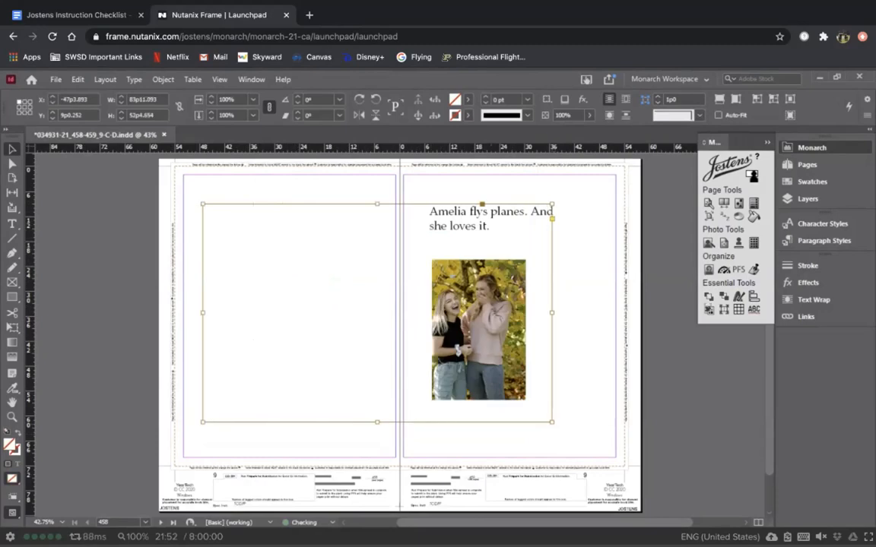
pyautogui.moveTo(202, 204); pyautogui.dragTo(424, 247)
pyautogui.moveTo(552, 248); pyautogui.dragTo(530, 256)
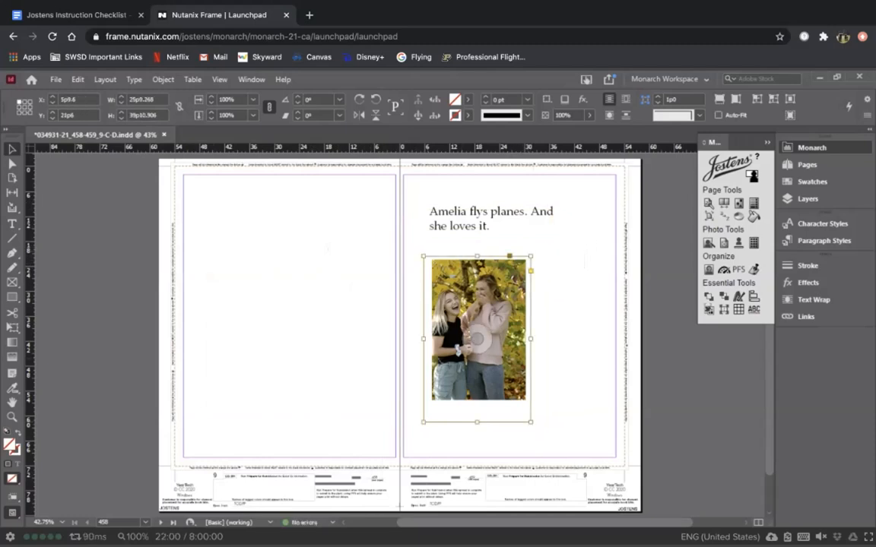
pyautogui.moveTo(531, 422); pyautogui.dragTo(530, 406)
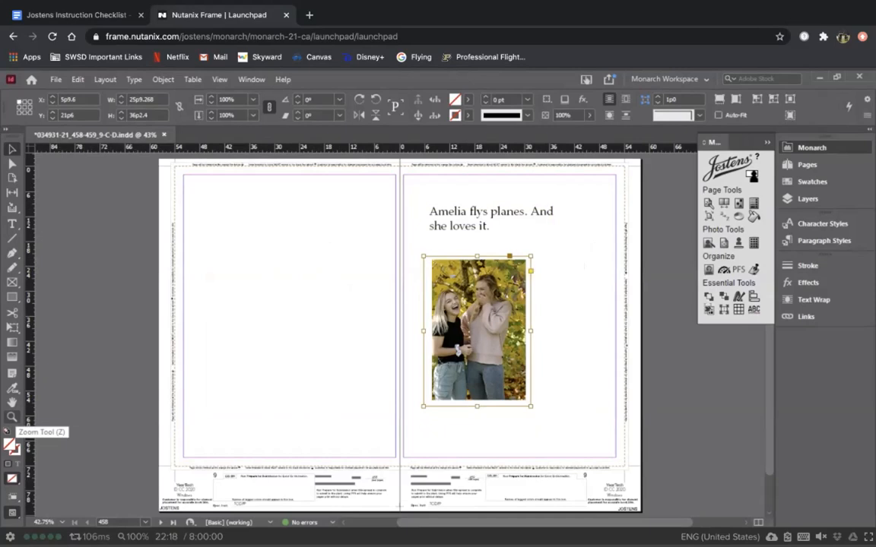
pyautogui.click(12, 417)
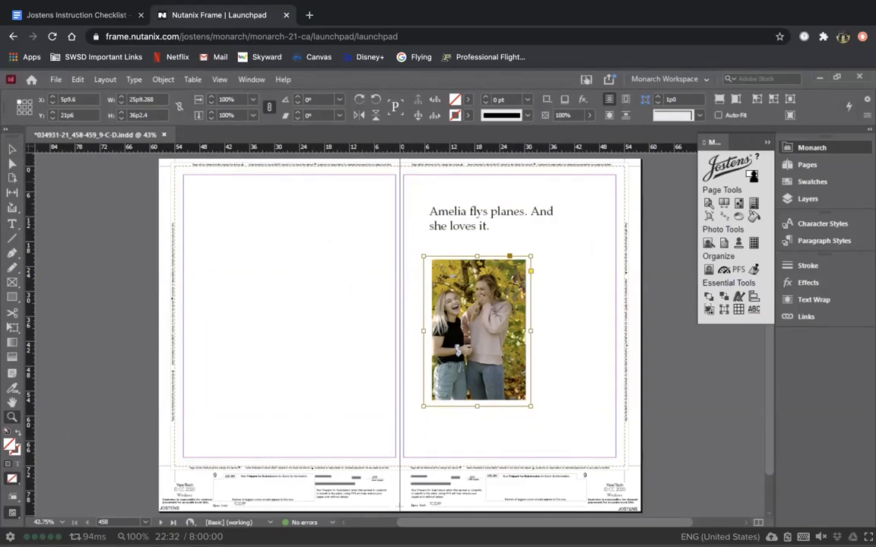
pyautogui.moveTo(404, 182); pyautogui.dragTo(525, 225)
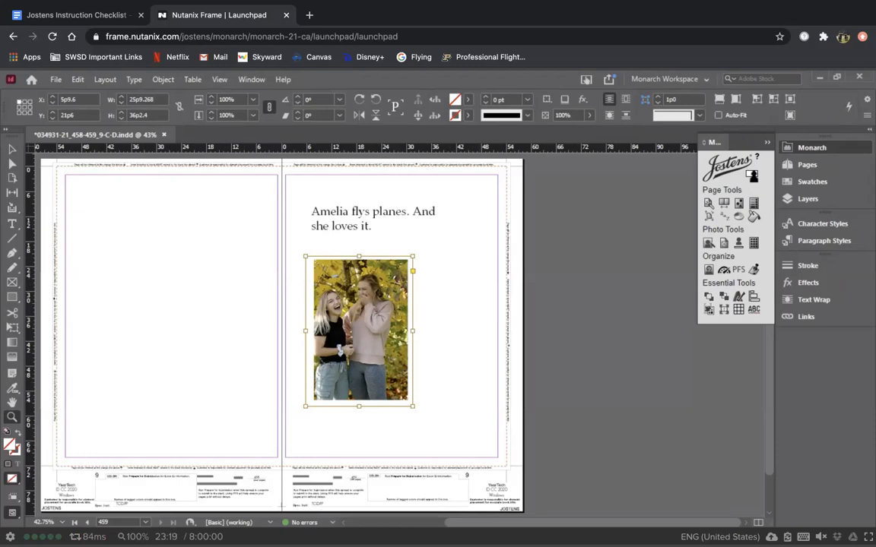
pyautogui.moveTo(300, 248); pyautogui.dragTo(440, 425)
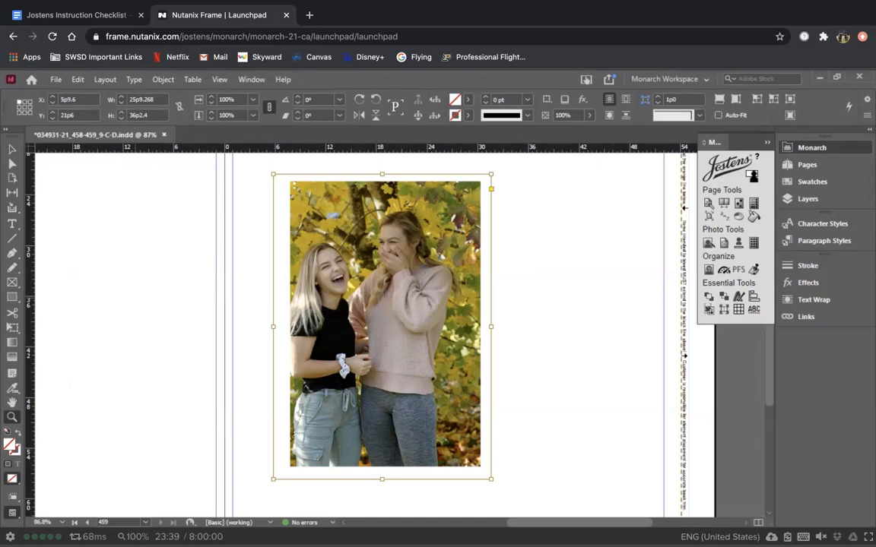
pyautogui.hotkey('ctrl', '0')
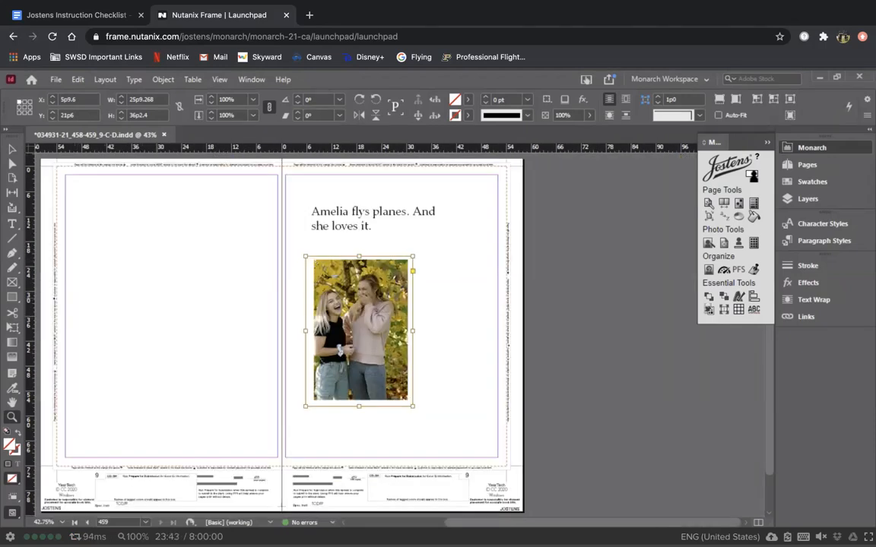
pyautogui.press('v')
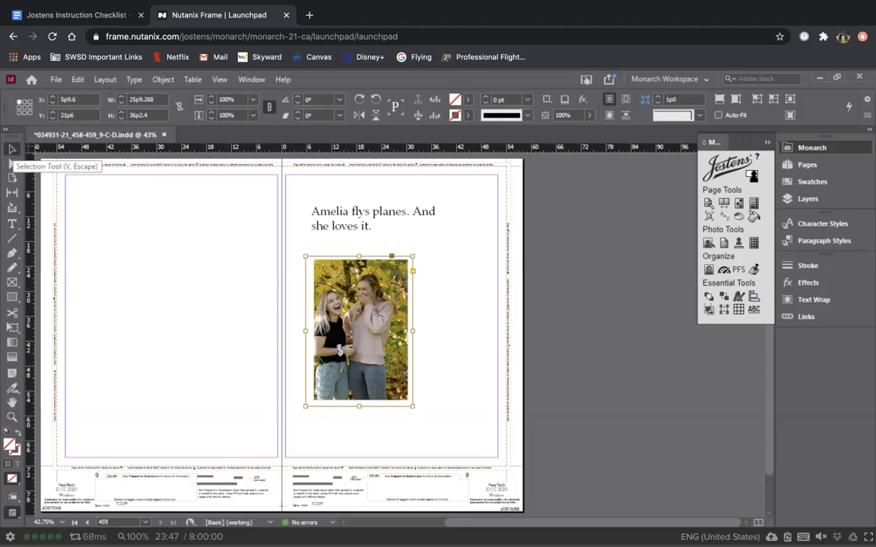
pyautogui.click(76, 14)
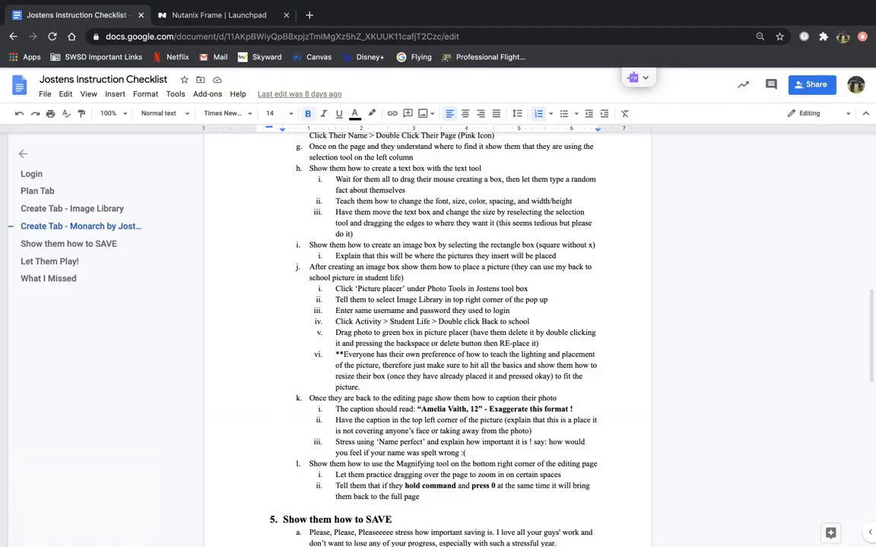
pyautogui.scroll(-1, 427, 335)
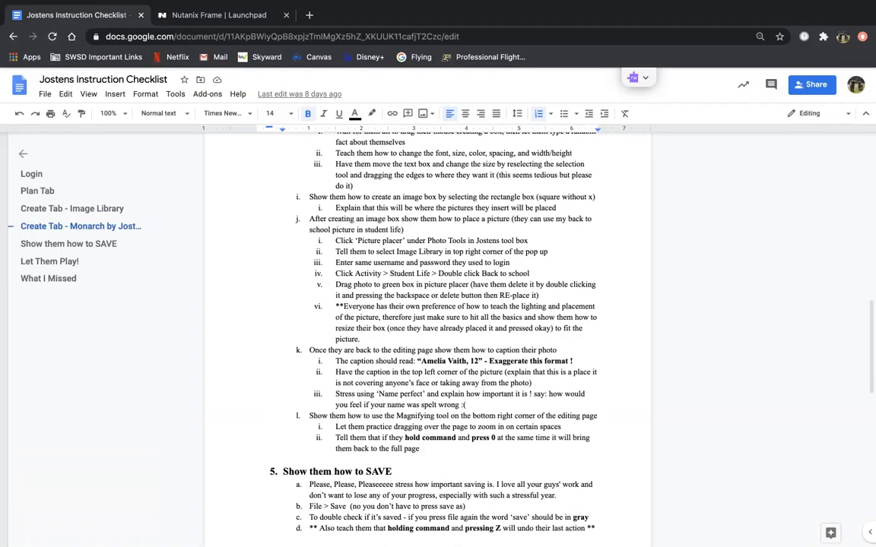
pyautogui.scroll(-8, 427, 334)
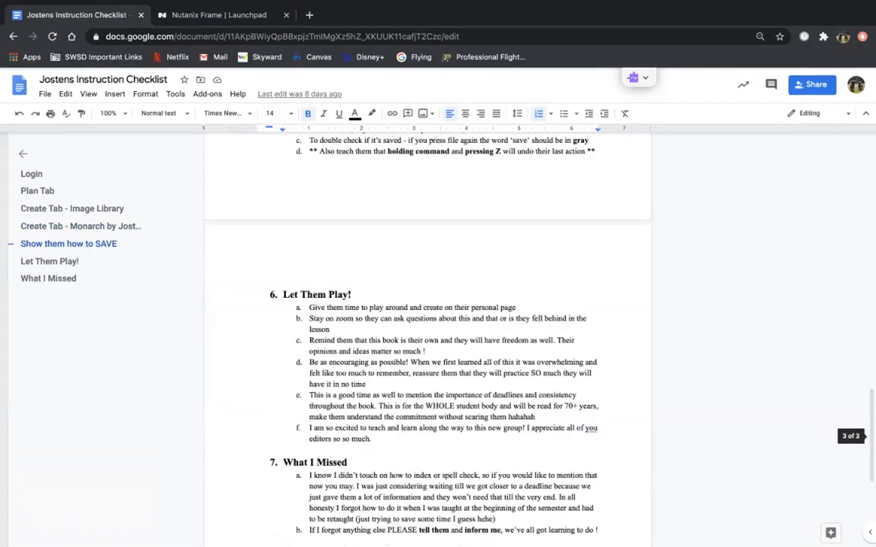
pyautogui.scroll(-4, 427, 335)
pyautogui.scroll(4, 427, 335)
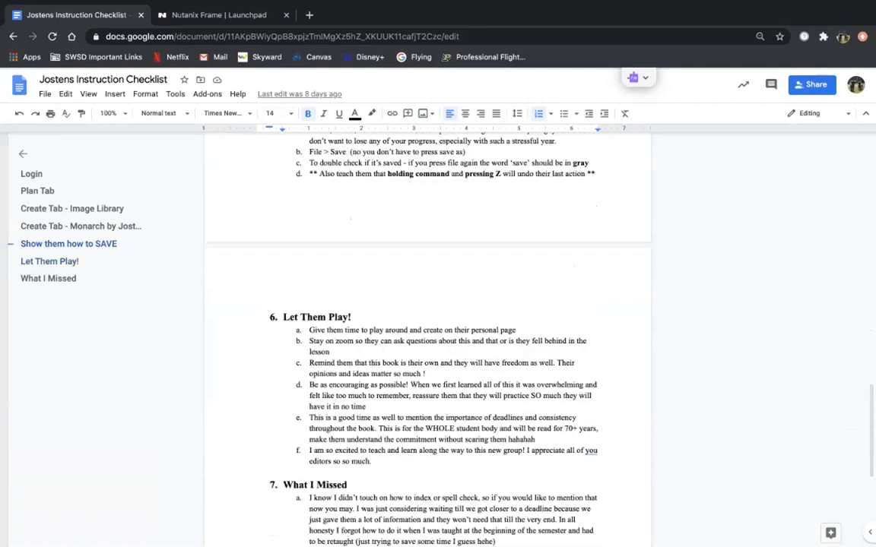
pyautogui.click(218, 15)
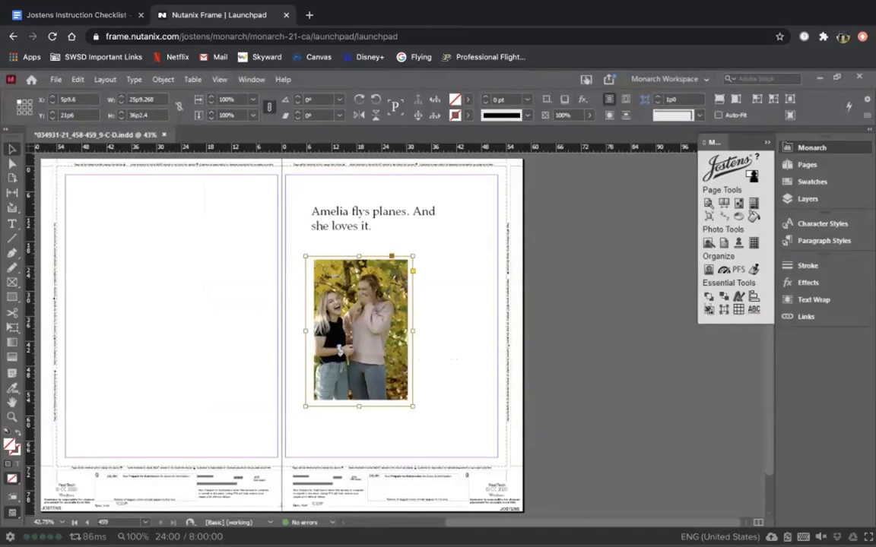
# Step: Save the spread, deselect the photo frame, and close the document with Ctrl+W
pyautogui.click(55, 79)
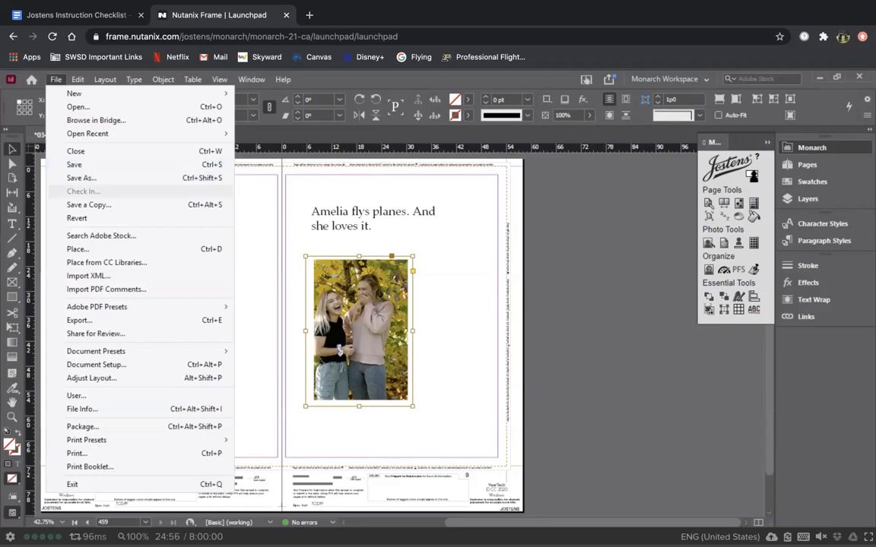
pyautogui.click(107, 164)
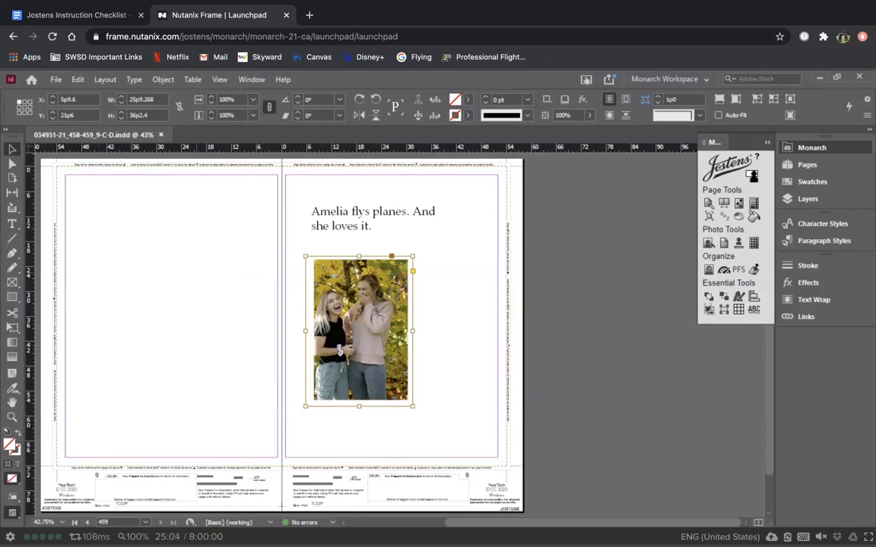
pyautogui.click(55, 77)
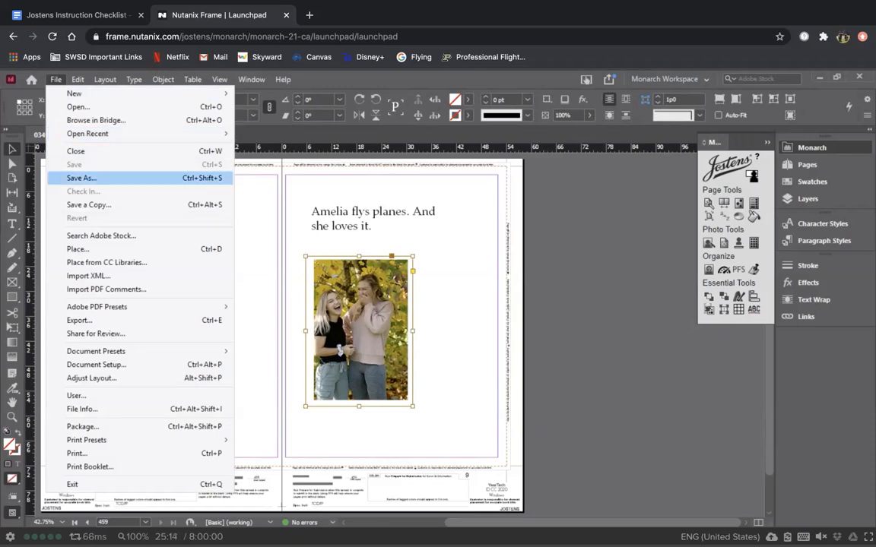
pyautogui.click(254, 173)
pyautogui.click(254, 174)
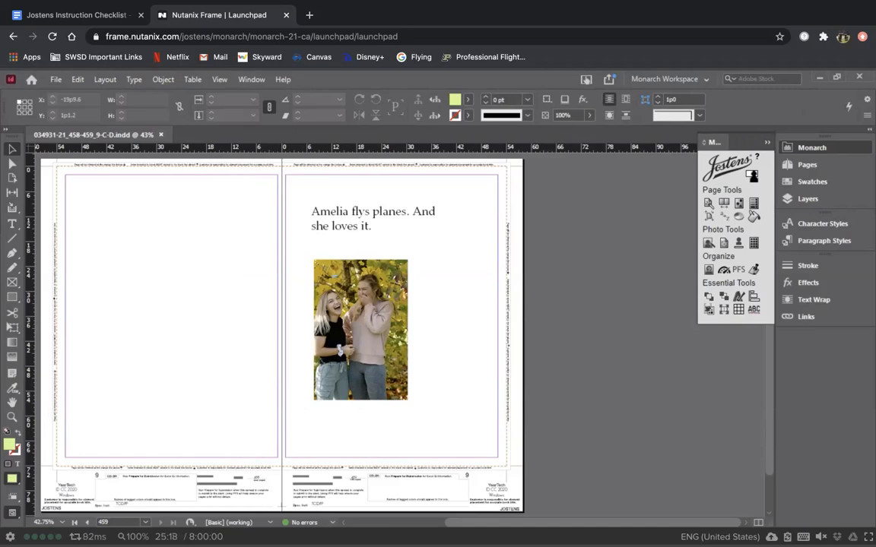
pyautogui.hotkey('ctrl', 'w')
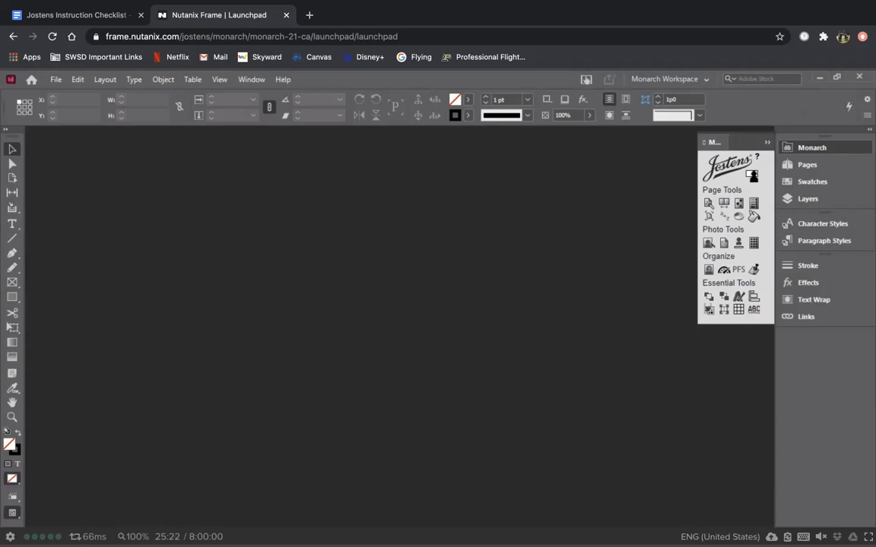
# Step: Check the Jostens Instruction Checklist in Google Docs, then return to the Monarch tab
pyautogui.click(76, 14)
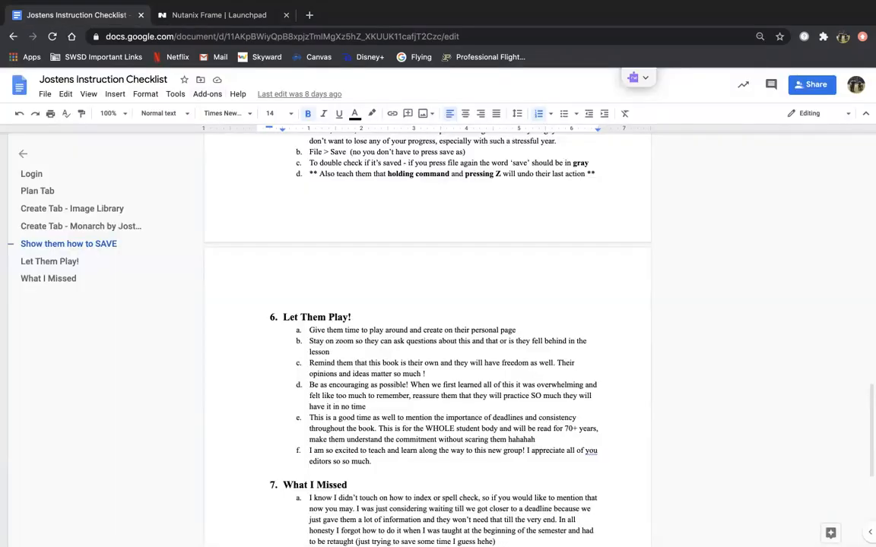
pyautogui.scroll(1, 428, 334)
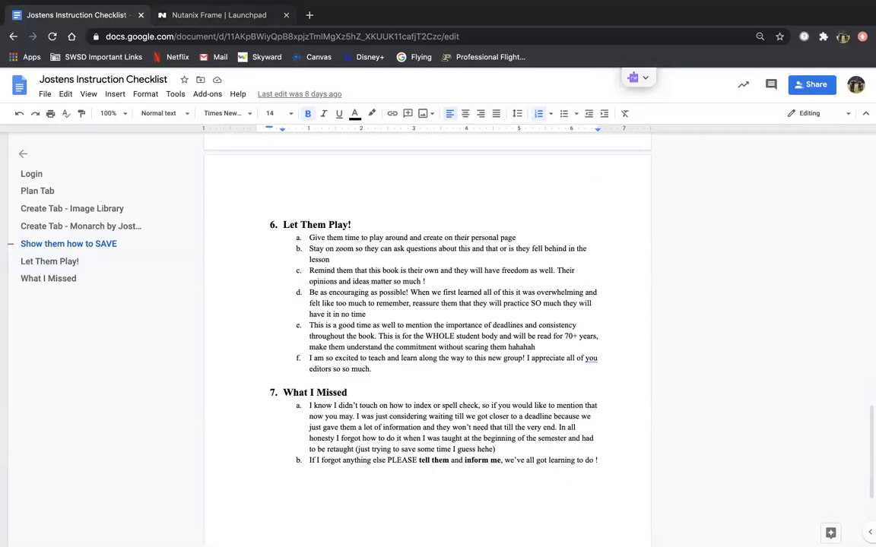
pyautogui.click(209, 17)
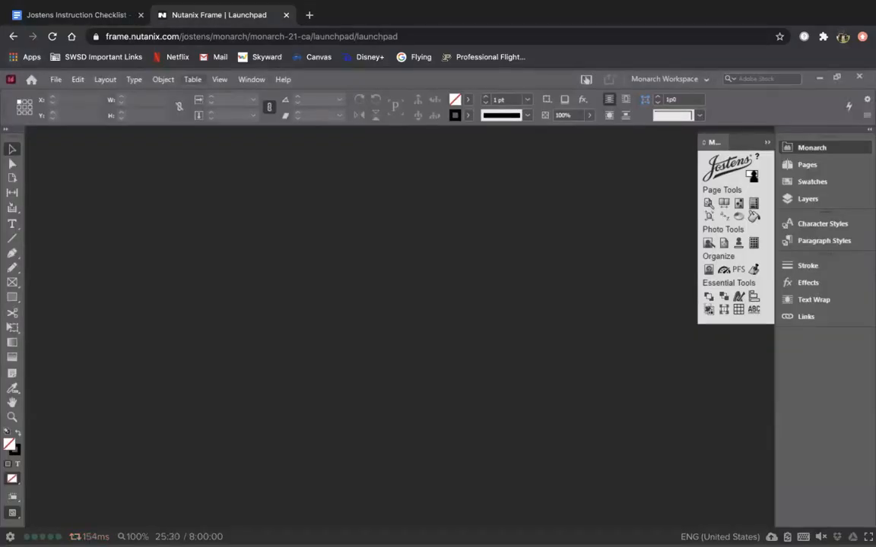
# Step: Go back from Monarch to the Image Library page, confirming 'Leave site'
pyautogui.click(13, 36)
pyautogui.press('Return')
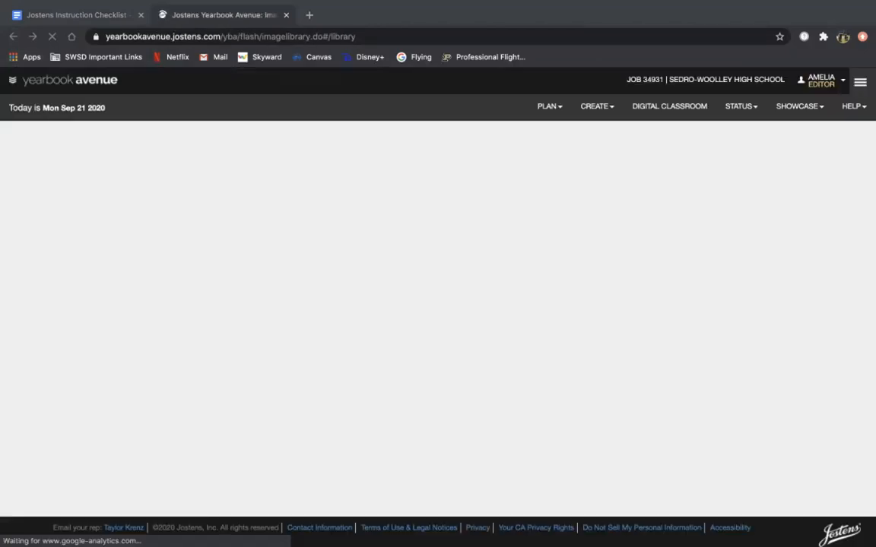